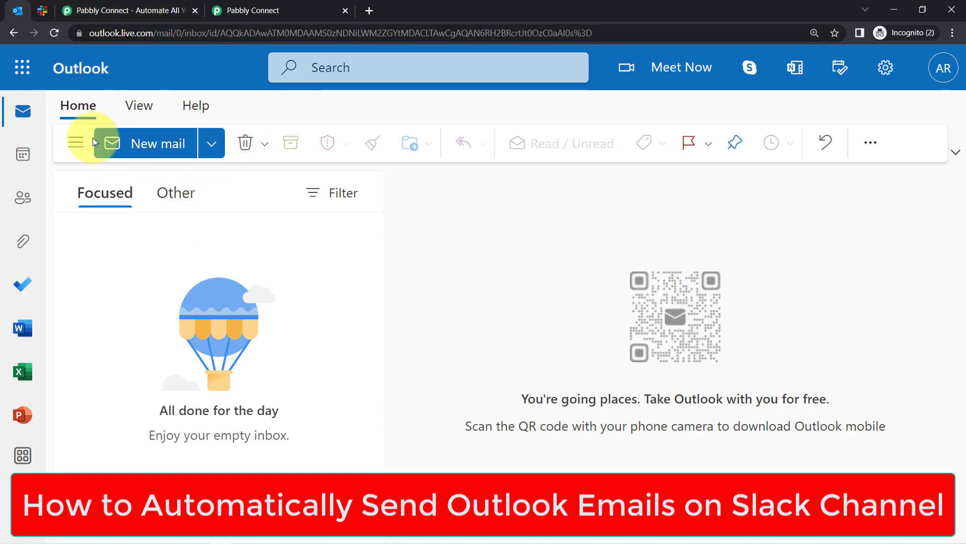
Look over the Outlook inbox and the #paypal-sales channel in Slack as the apps to connect
{"action": "left_click", "coordinate": [42, 10]}
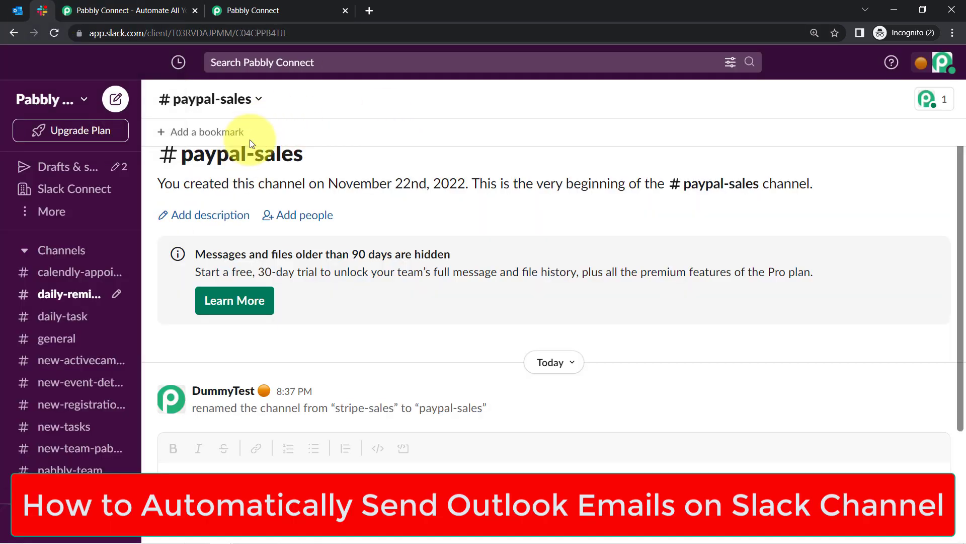
{"action": "left_click", "coordinate": [18, 10]}
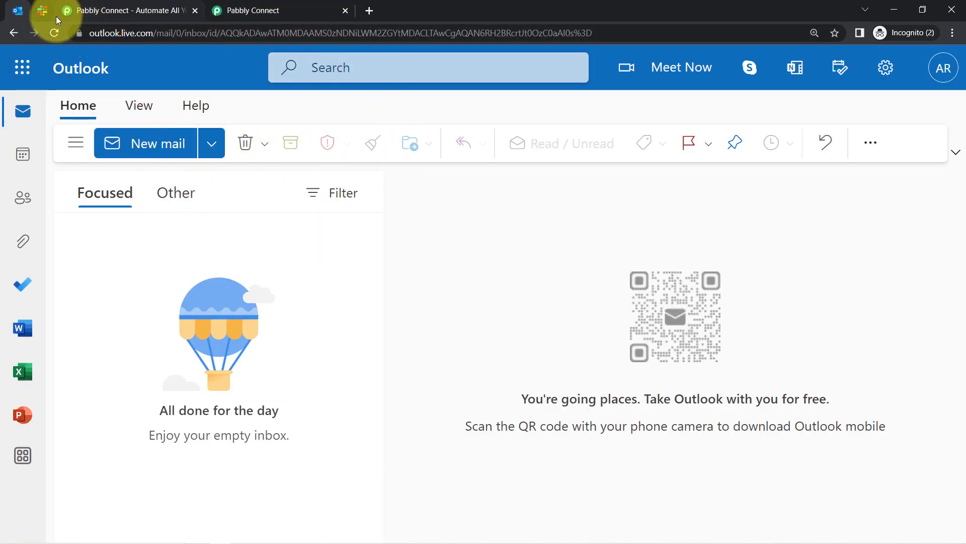
{"action": "left_click", "coordinate": [42, 10]}
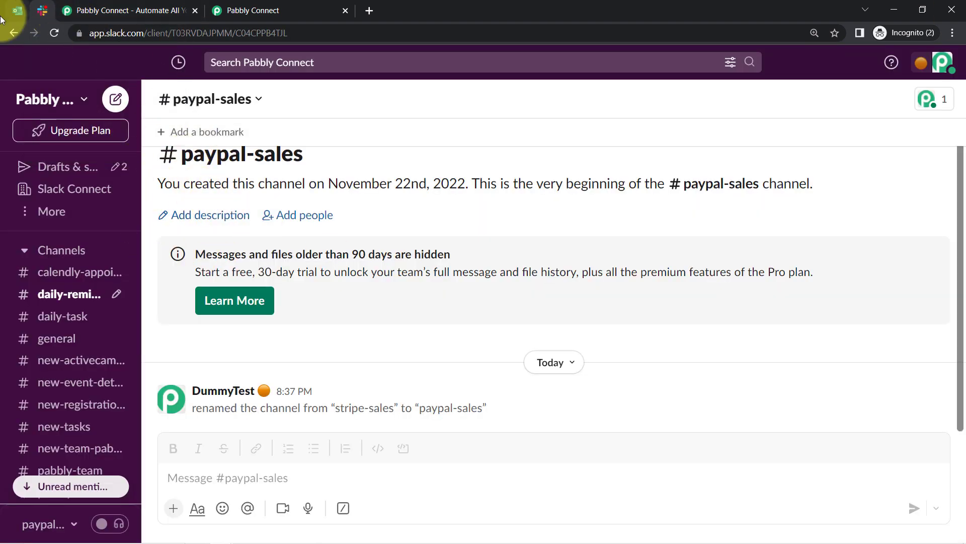
{"action": "left_click", "coordinate": [18, 10]}
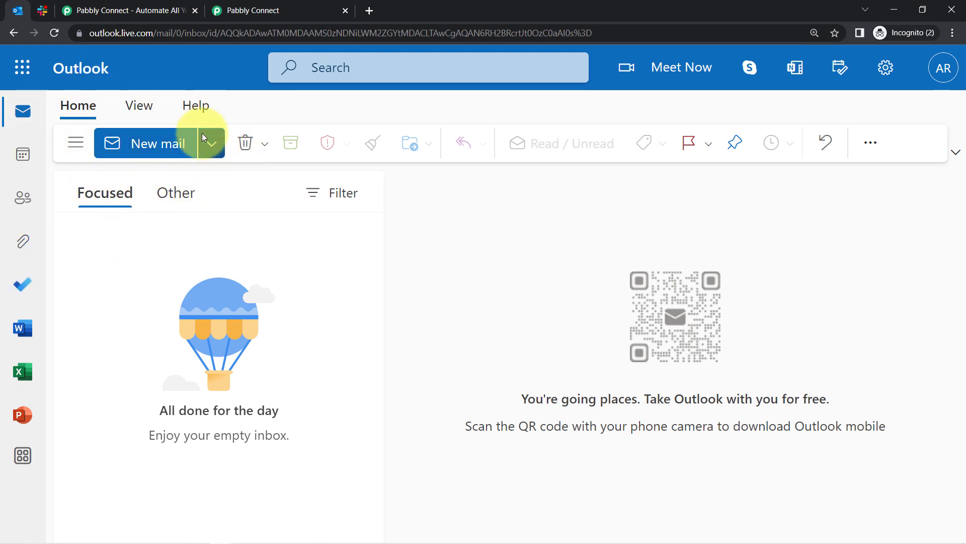
{"action": "left_click", "coordinate": [42, 10]}
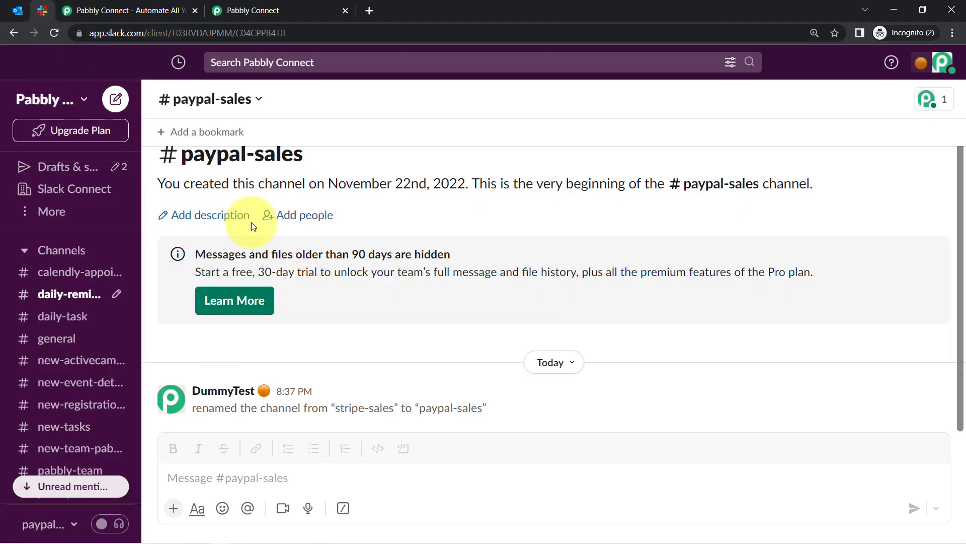
{"action": "left_click", "coordinate": [22, 16]}
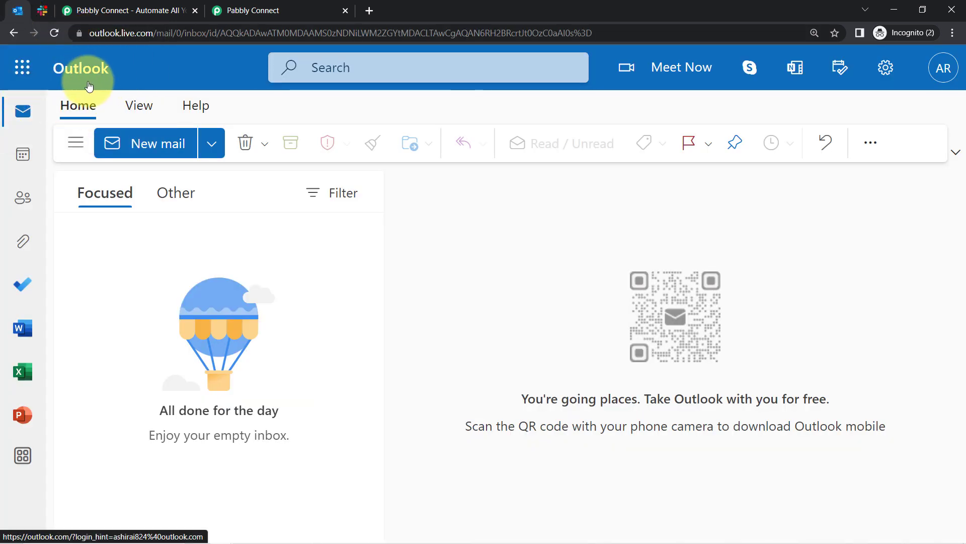
{"action": "left_click", "coordinate": [43, 10]}
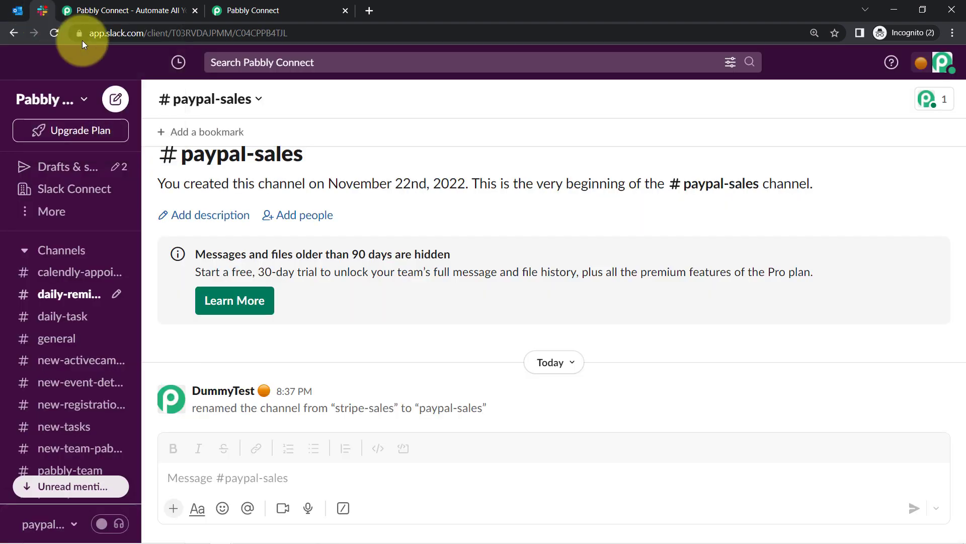
View the Pabbly Connect landing page and dismiss its lifetime offer pop-up
{"action": "left_click", "coordinate": [126, 6]}
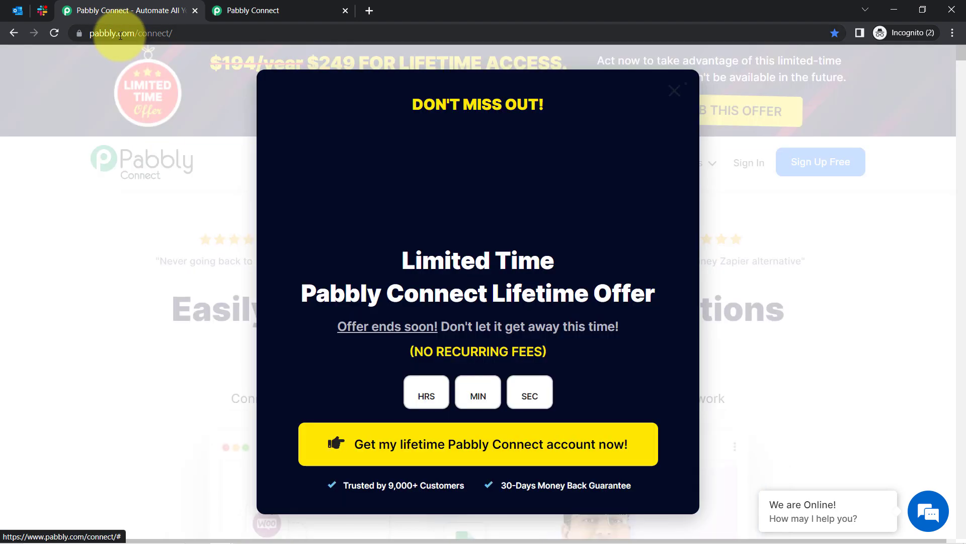
{"action": "left_click_drag", "start_coordinate": [167, 33], "coordinate": [259, 4]}
{"action": "left_click", "coordinate": [259, 6]}
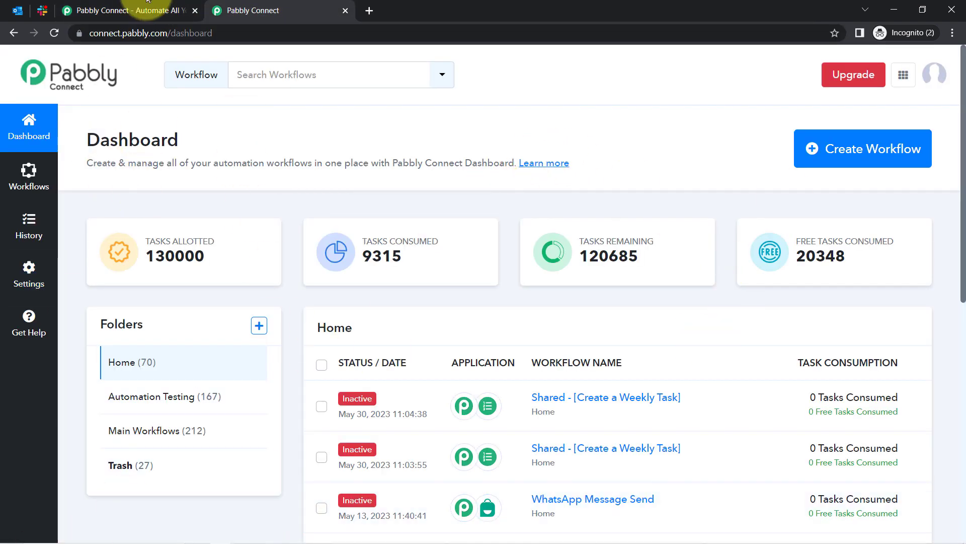
{"action": "left_click", "coordinate": [130, 5]}
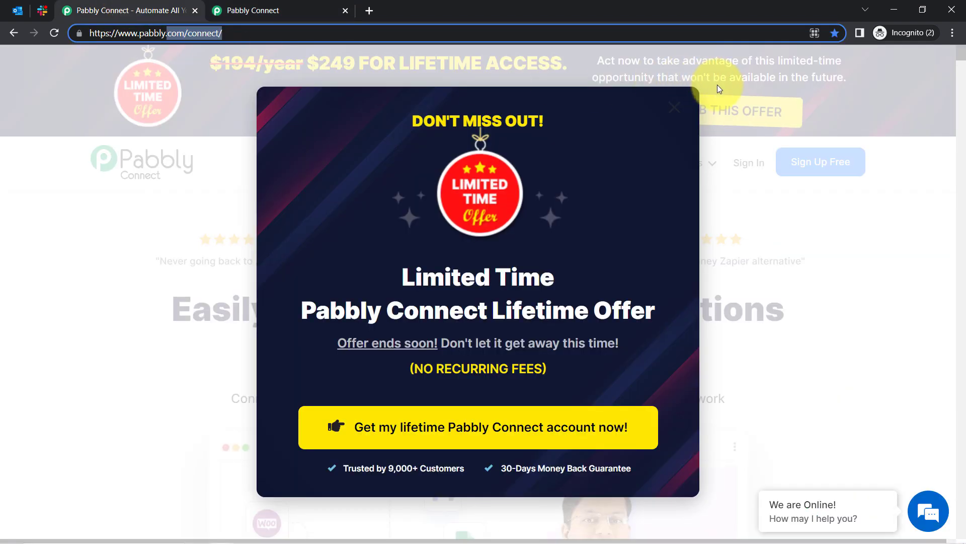
{"action": "left_click", "coordinate": [677, 107]}
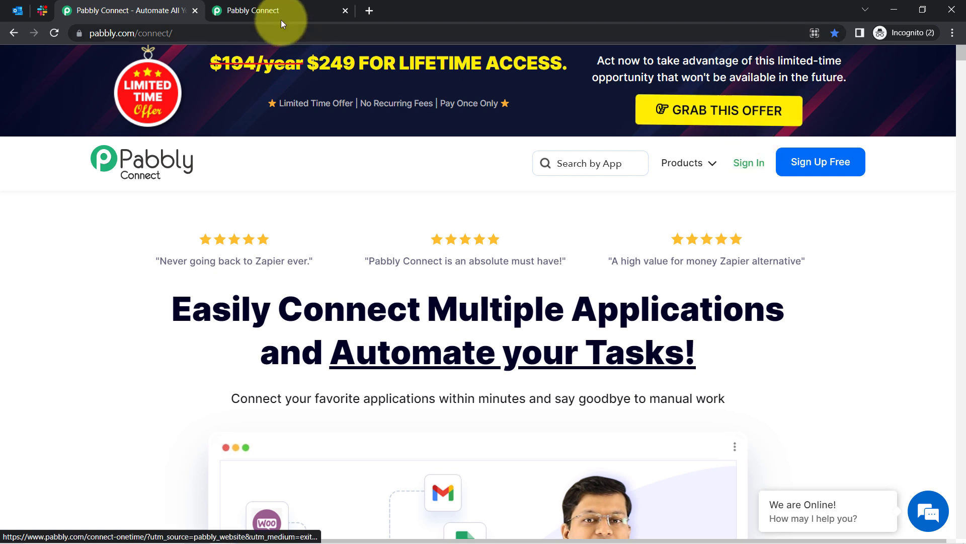
From the Pabbly Connect dashboard, create a workflow named "When New Email Is Received in Outlook - Send it on Slack Automatically"
{"action": "left_click", "coordinate": [265, 11]}
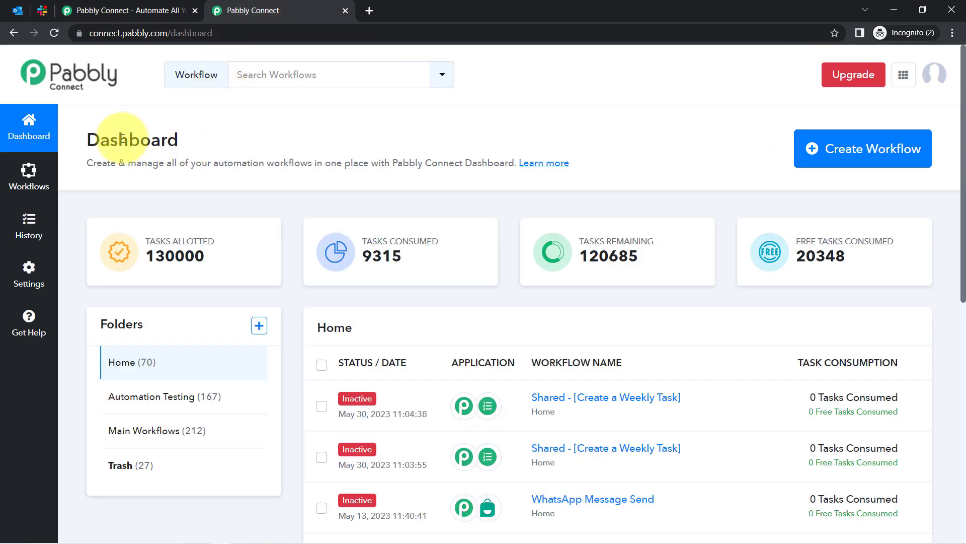
{"action": "left_click_drag", "start_coordinate": [121, 139], "coordinate": [252, 163]}
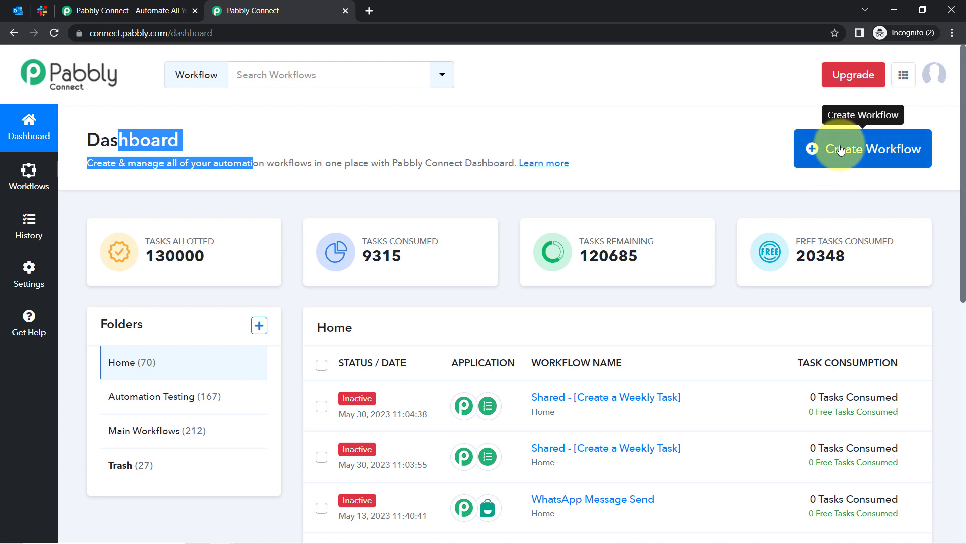
{"action": "left_click", "coordinate": [839, 149]}
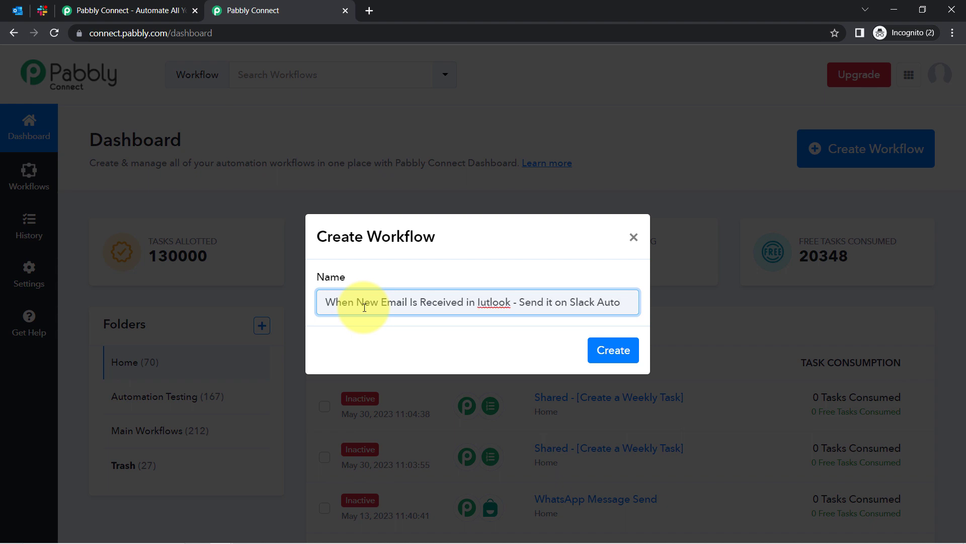
{"action": "type", "text": "matically"}
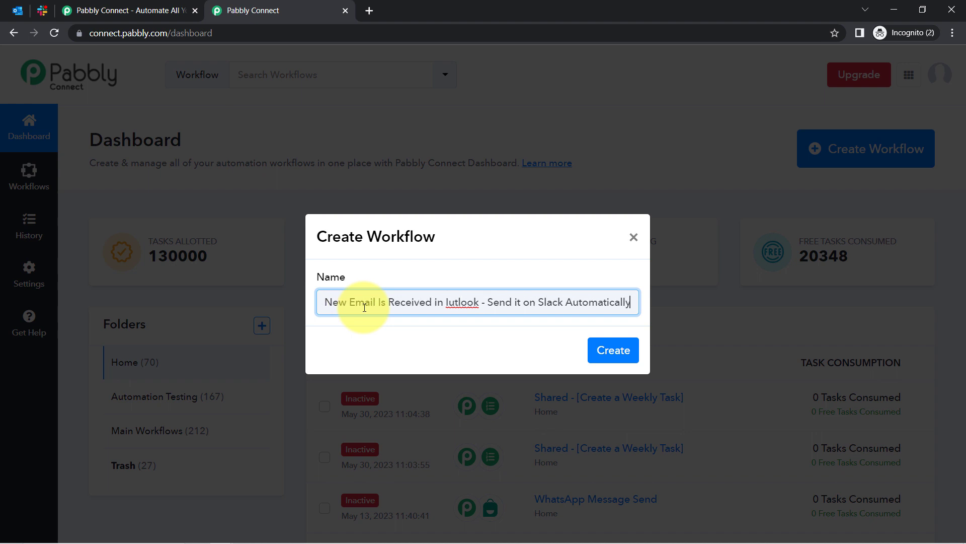
{"action": "right_click", "coordinate": [457, 299]}
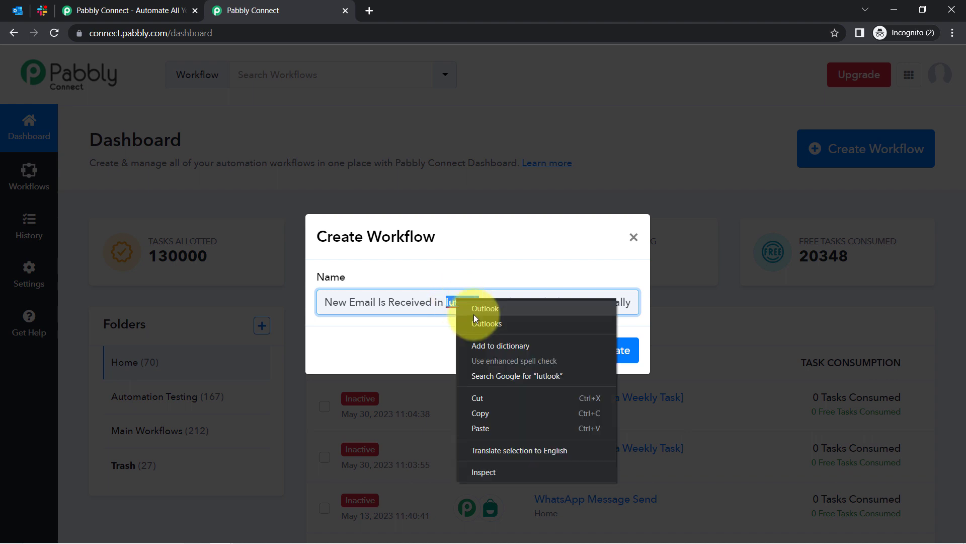
{"action": "left_click", "coordinate": [474, 312]}
{"action": "left_click", "coordinate": [614, 349]}
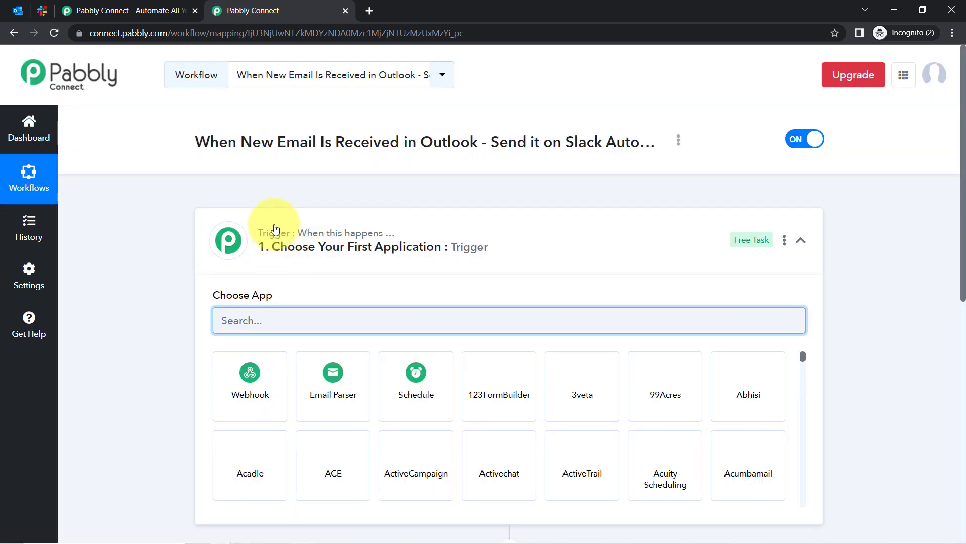
Examine the new workflow's title and its trigger and action blocks
{"action": "left_click", "coordinate": [275, 229]}
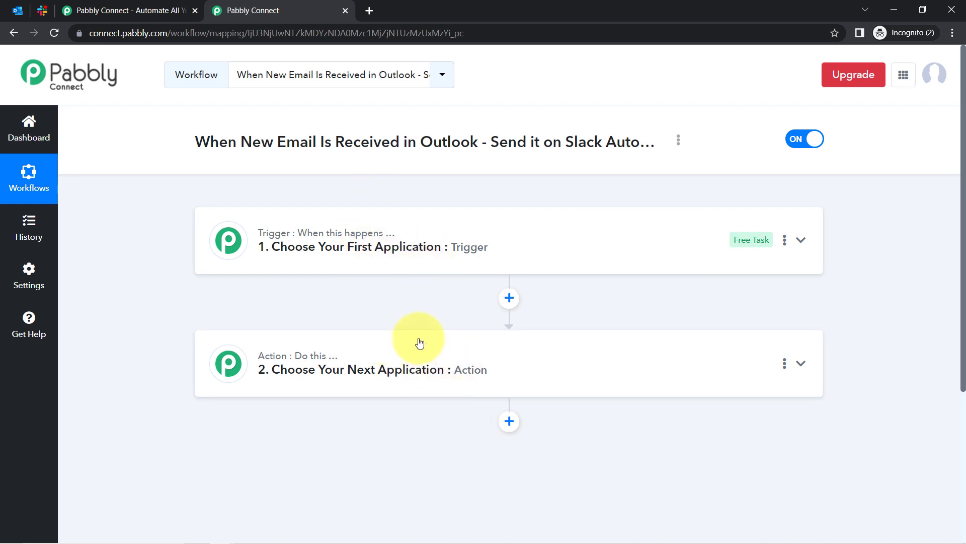
{"action": "left_click", "coordinate": [426, 256]}
{"action": "left_click", "coordinate": [424, 324]}
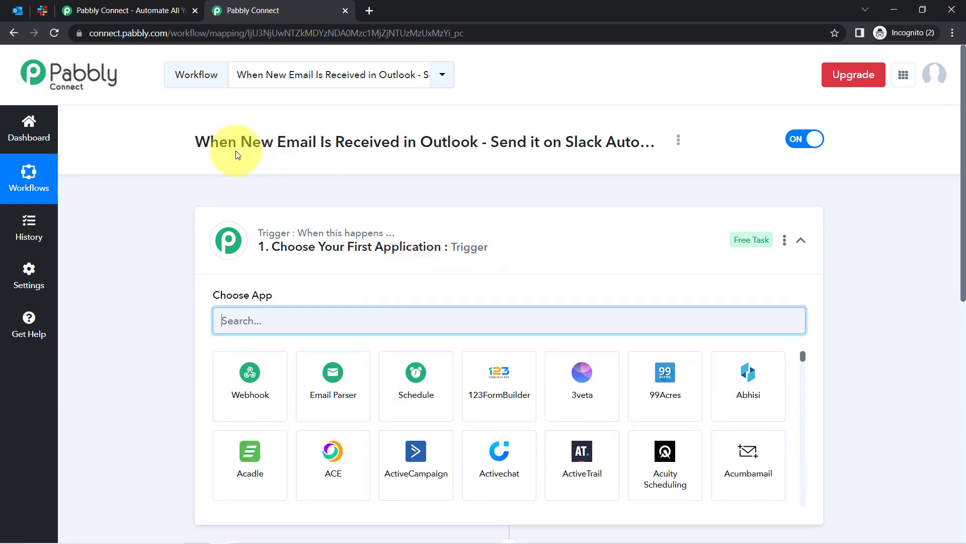
{"action": "double_click", "coordinate": [411, 142]}
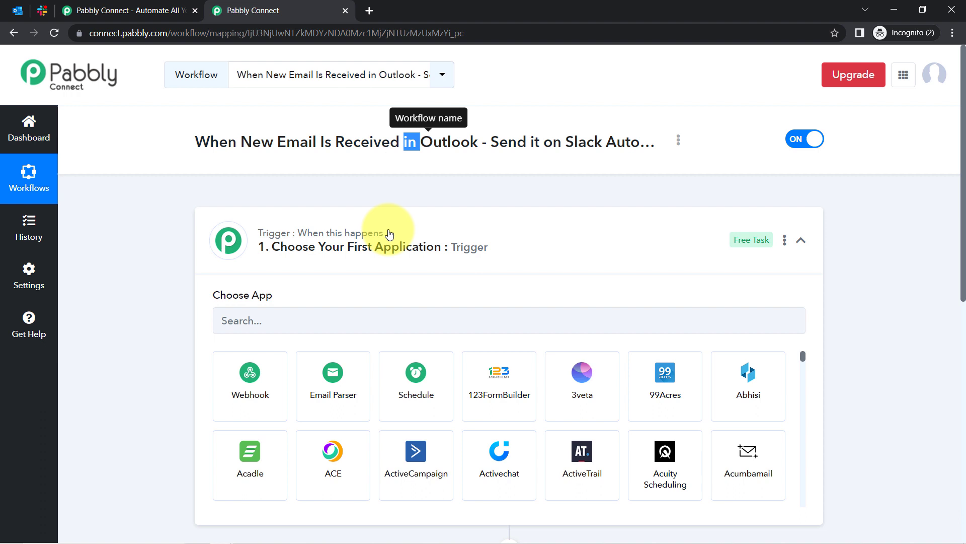
{"action": "left_click", "coordinate": [307, 323]}
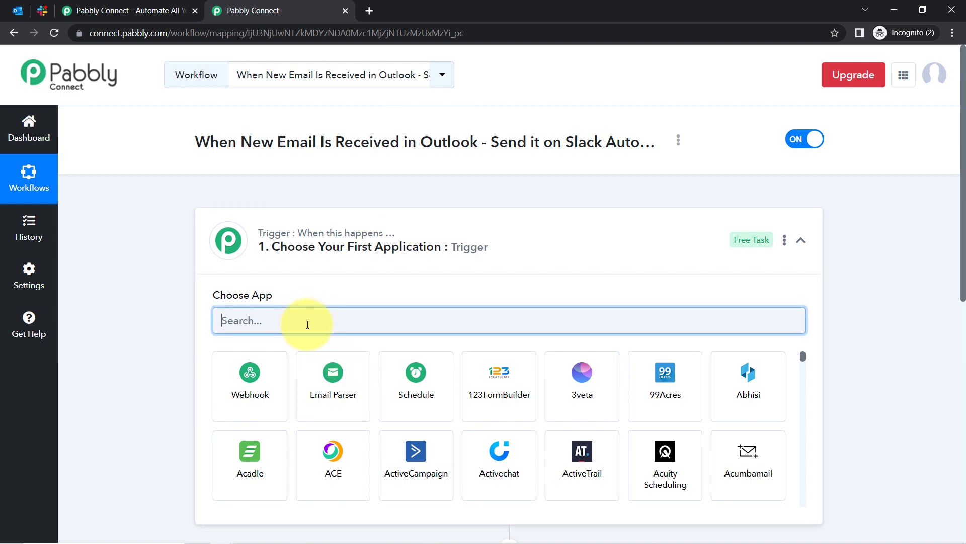
{"action": "scroll", "coordinate": [307, 330], "scroll_direction": "down", "scroll_amount": 8}
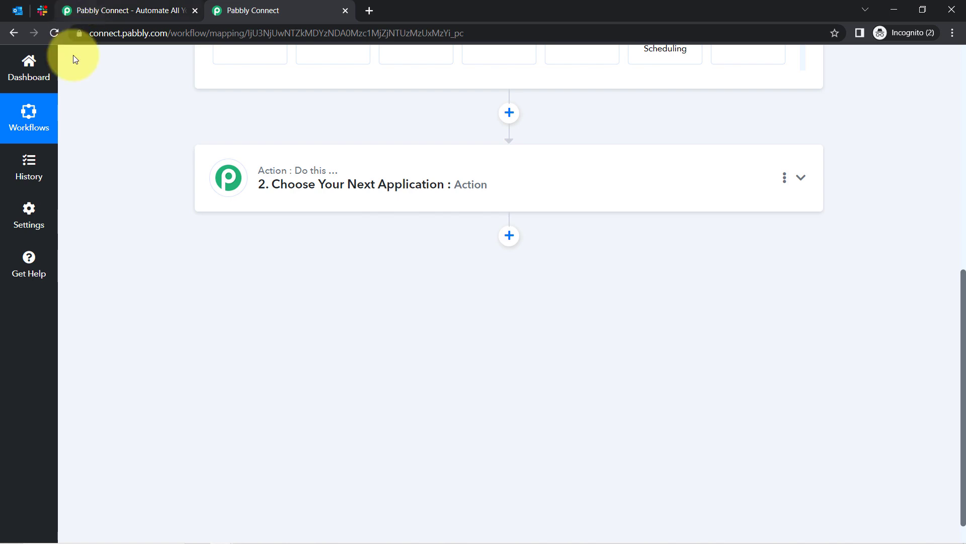
{"action": "scroll", "coordinate": [226, 337], "scroll_direction": "up", "scroll_amount": 8}
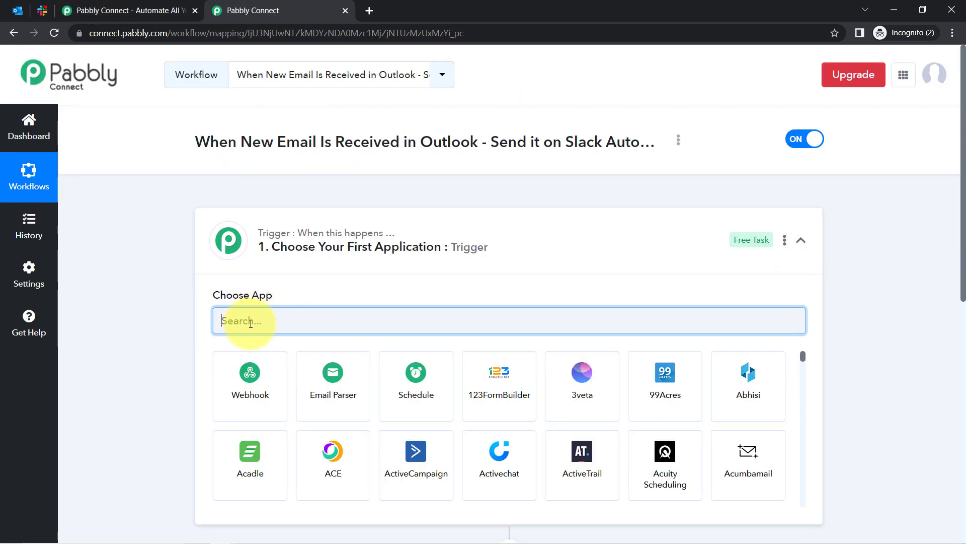
Search the trigger apps for 365 and choose Microsoft Office 365 as the trigger application
{"action": "type", "text": "36"}
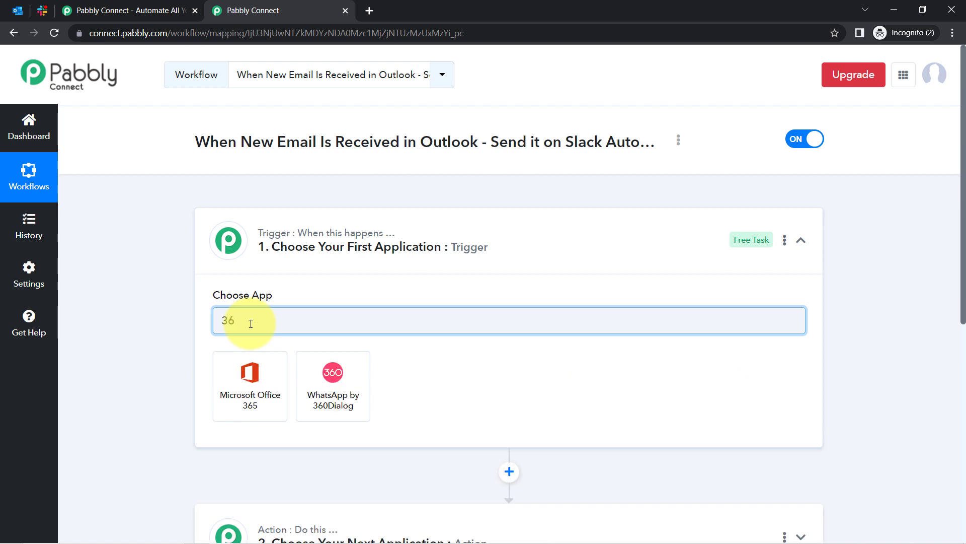
{"action": "type", "text": "5"}
{"action": "left_click", "coordinate": [265, 394]}
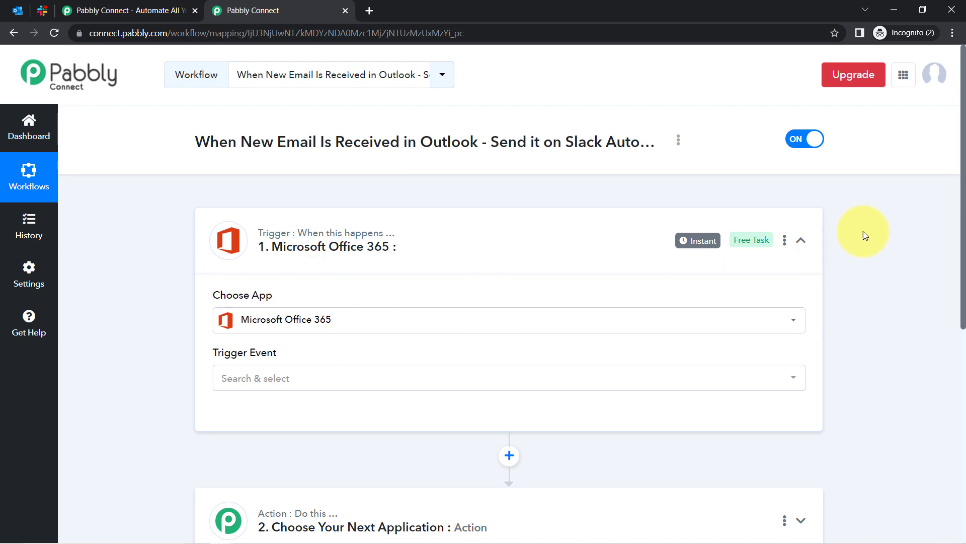
Find Slack in the app list of the workflow's second step and set it as the action application
{"action": "scroll", "coordinate": [956, 302], "scroll_direction": "down", "scroll_amount": 6}
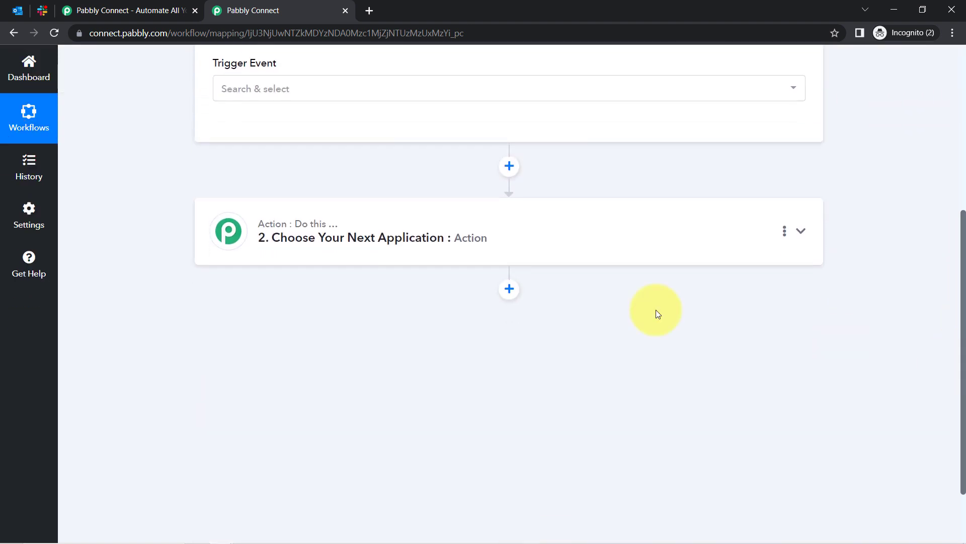
{"action": "left_click", "coordinate": [288, 240]}
{"action": "left_click", "coordinate": [275, 310]}
{"action": "type", "text": "s"}
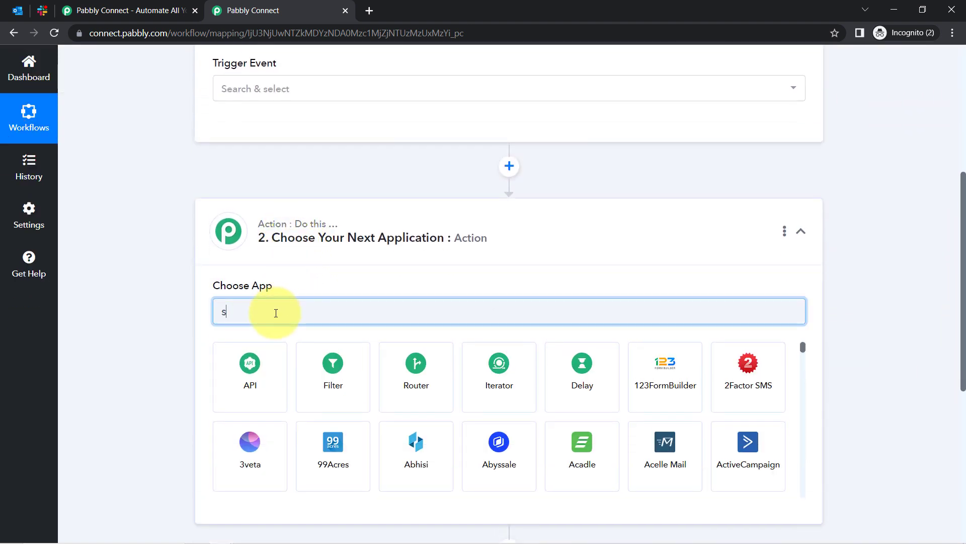
{"action": "type", "text": "la"}
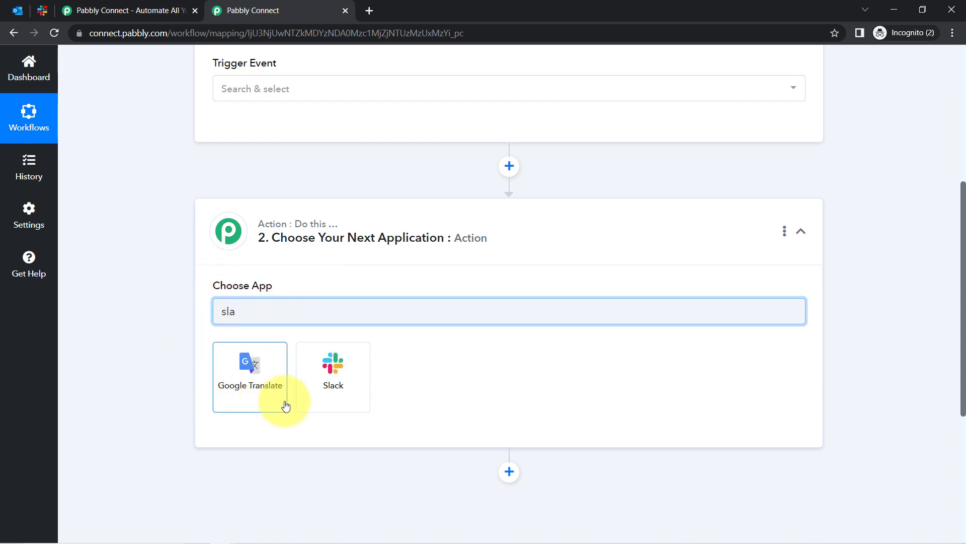
{"action": "left_click", "coordinate": [324, 388]}
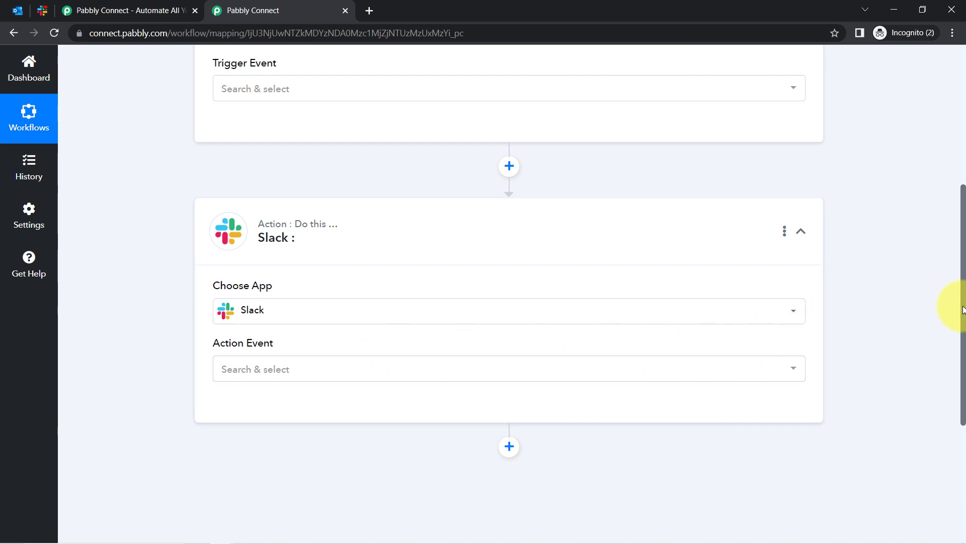
Set the trigger event of the Microsoft Office 365 step to New Mail
{"action": "left_click_drag", "start_coordinate": [964, 309], "coordinate": [957, 25]}
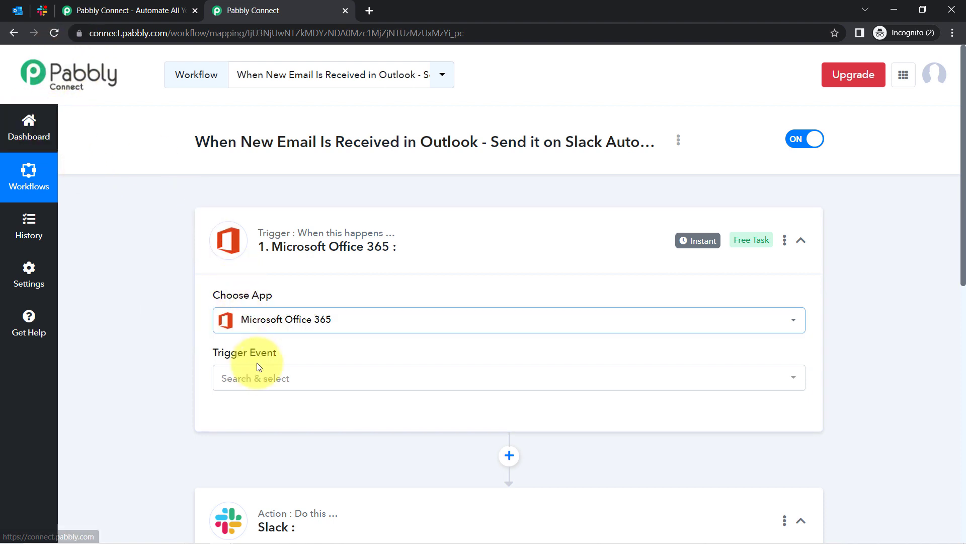
{"action": "left_click", "coordinate": [255, 378]}
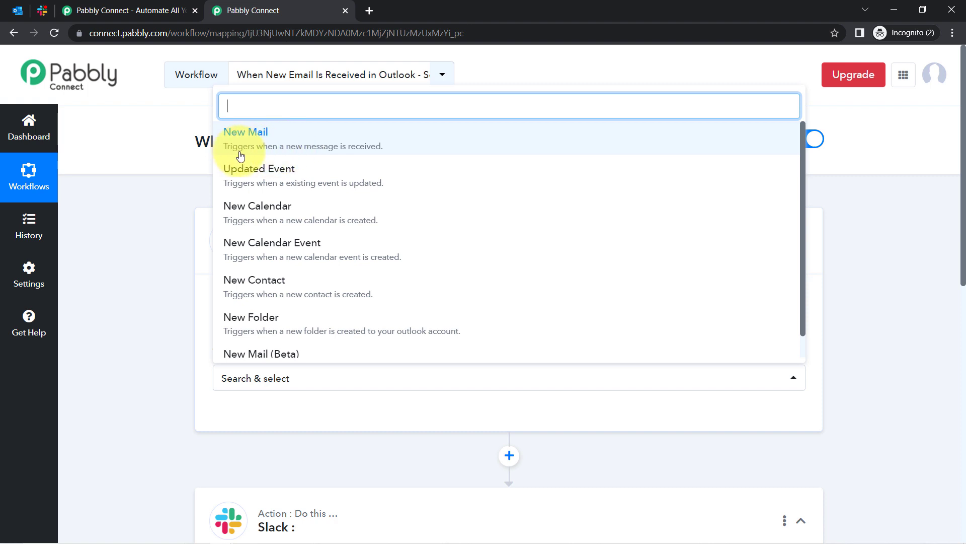
{"action": "left_click", "coordinate": [375, 144]}
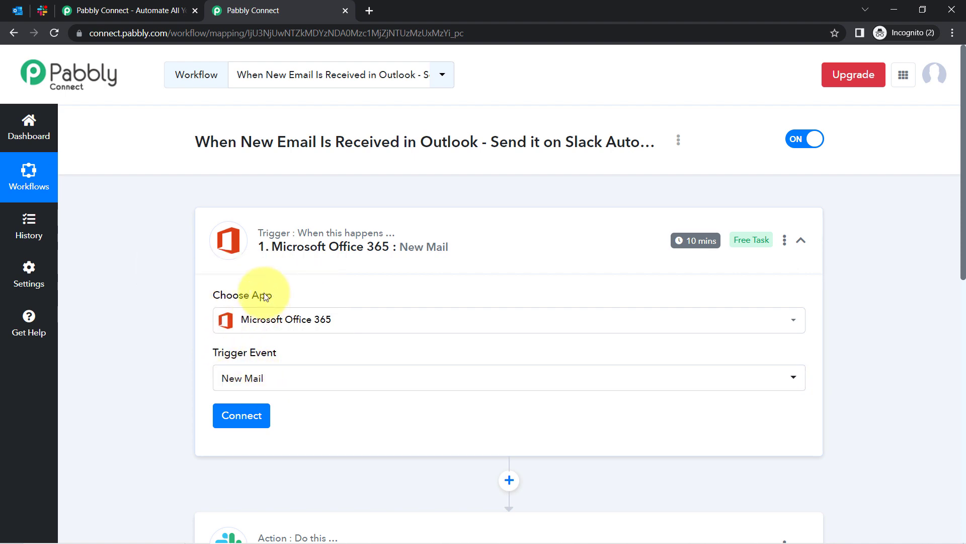
Open the account connection settings of the Microsoft Office 365 trigger
{"action": "left_click", "coordinate": [248, 424]}
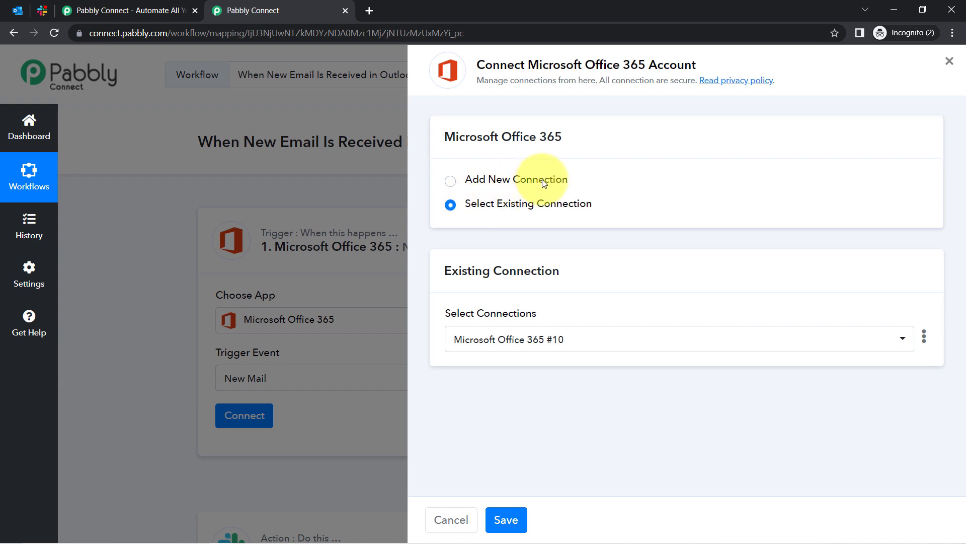
{"action": "left_click", "coordinate": [543, 183]}
{"action": "left_click", "coordinate": [504, 326]}
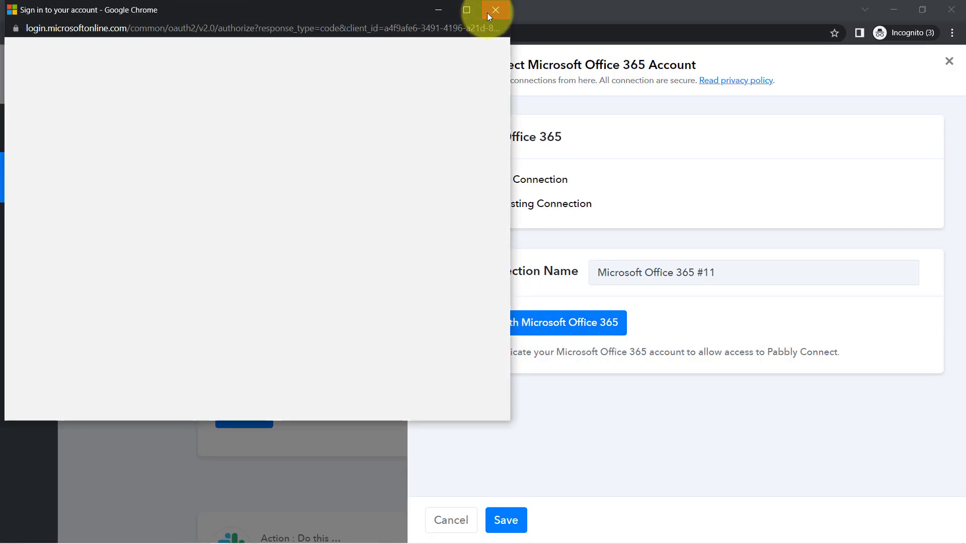
{"action": "left_click", "coordinate": [495, 10]}
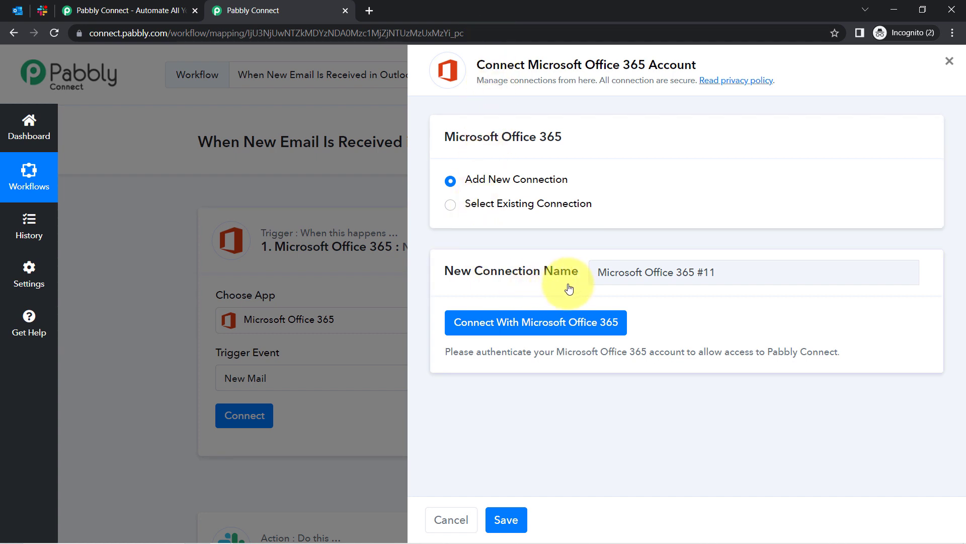
Choose the existing connection Microsoft Office 365 #10 for the trigger and save it
{"action": "left_click", "coordinate": [536, 208]}
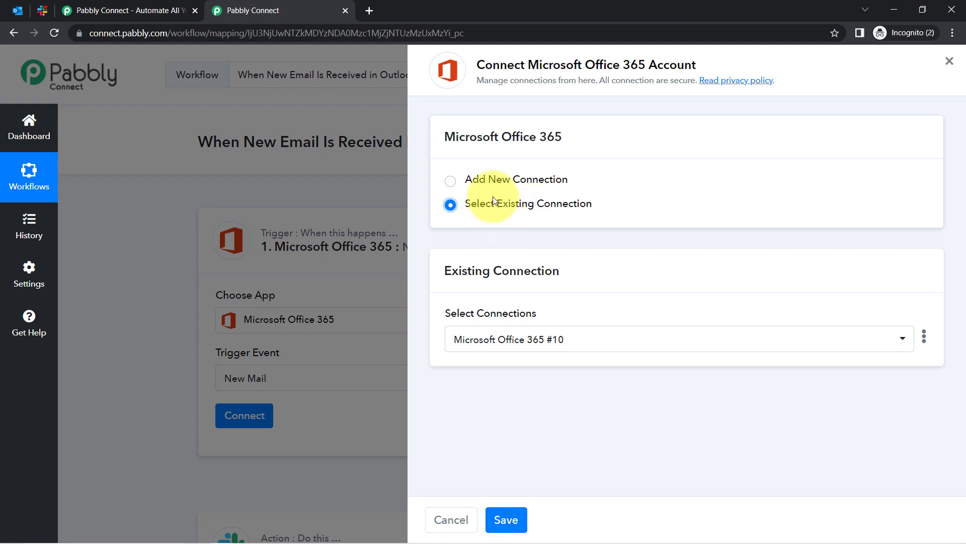
{"action": "left_click", "coordinate": [504, 517]}
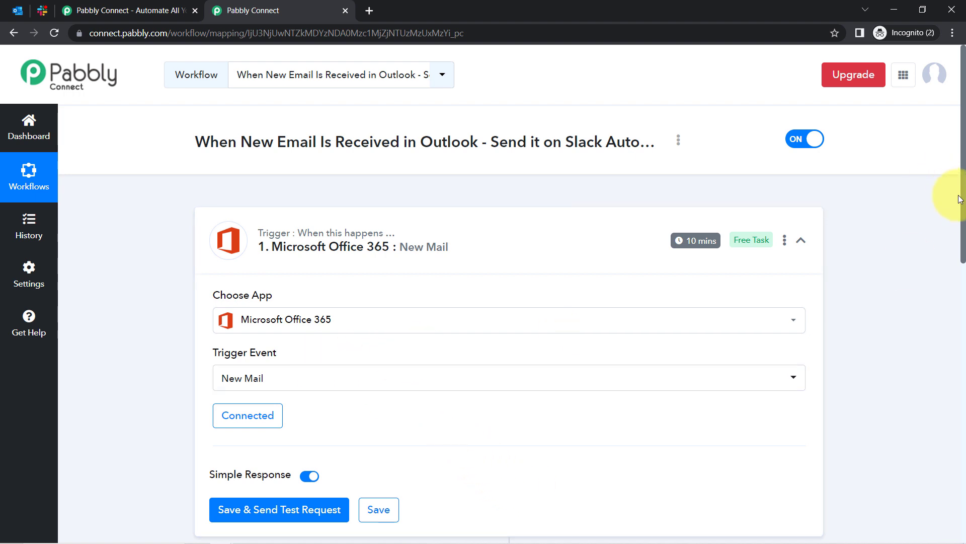
Save the New Mail trigger and send its test request
{"action": "left_click_drag", "start_coordinate": [964, 204], "coordinate": [962, 354]}
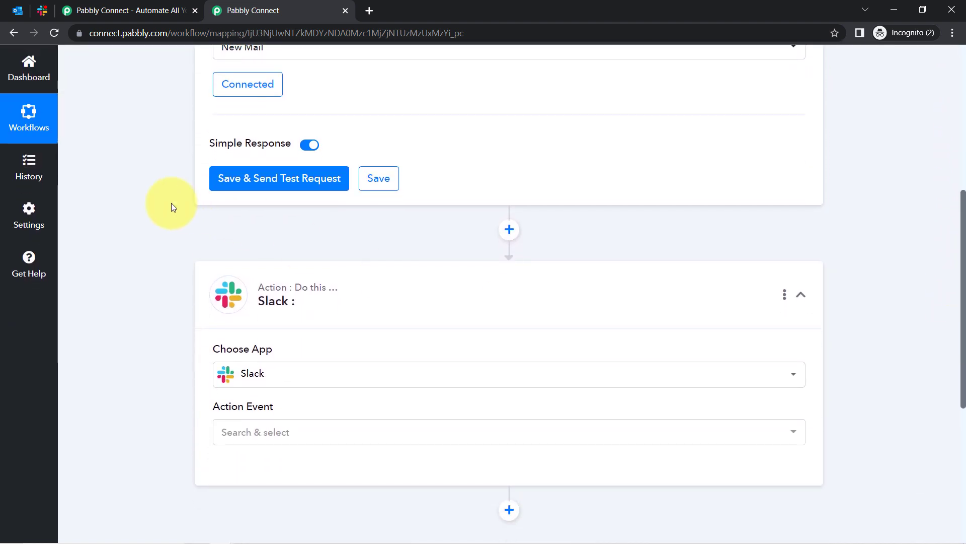
{"action": "left_click", "coordinate": [240, 185]}
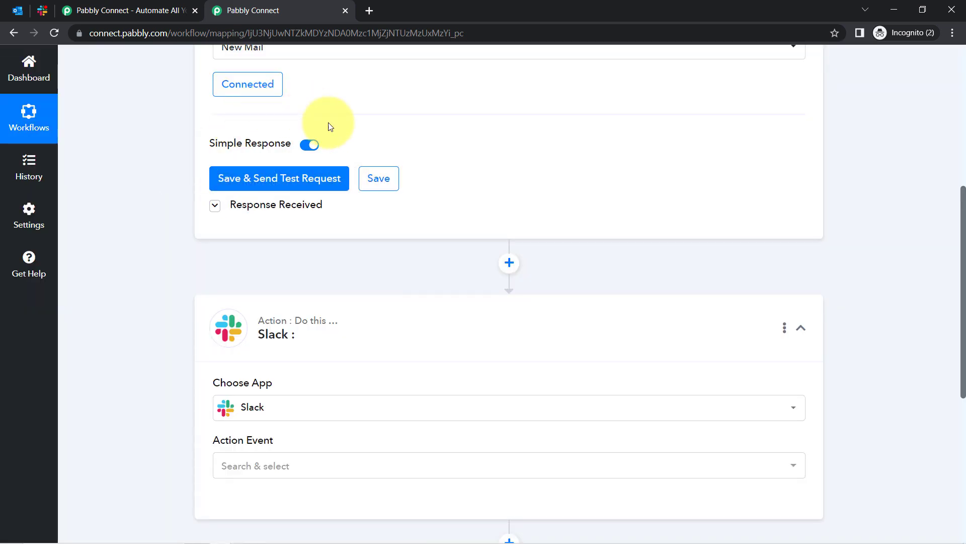
Examine the BodyPreview and Subject values in the trigger's received response, enlarging the BodyPreview value to read the message
{"action": "left_click_drag", "start_coordinate": [804, 255], "coordinate": [772, 505]}
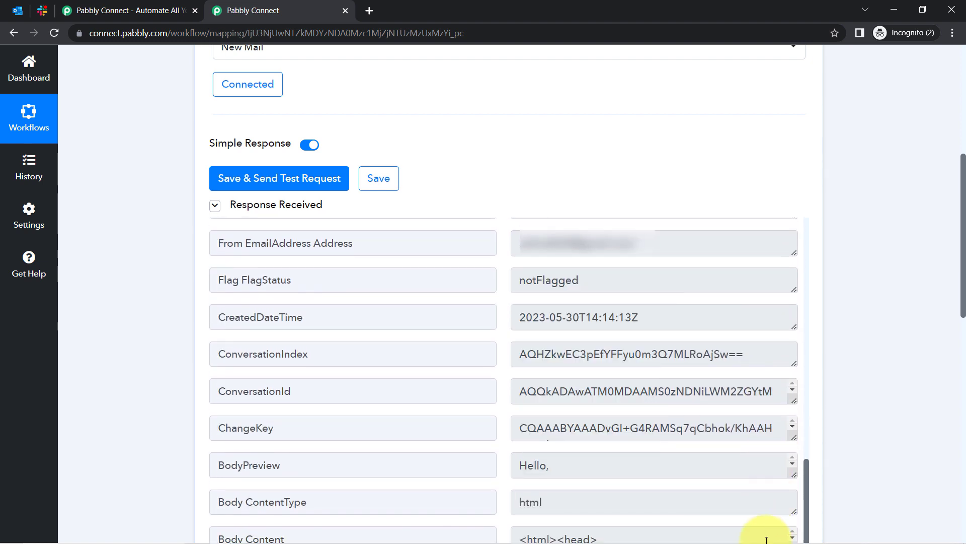
{"action": "left_click_drag", "start_coordinate": [965, 325], "coordinate": [964, 333]}
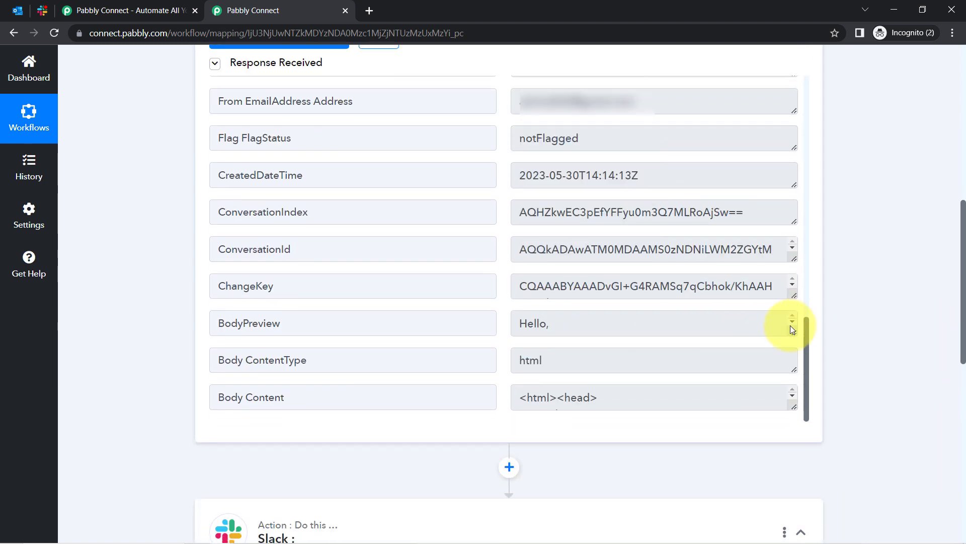
{"action": "left_click_drag", "start_coordinate": [791, 333], "coordinate": [792, 455]}
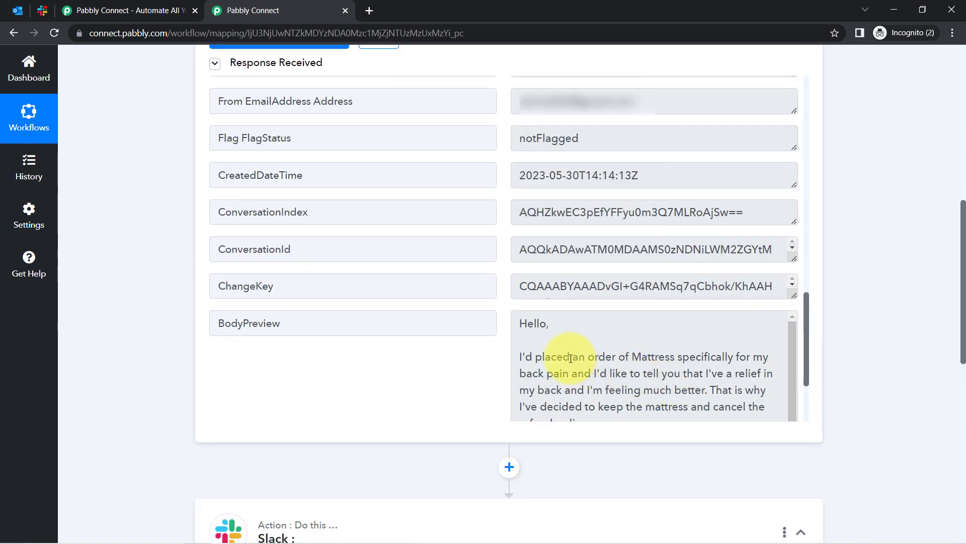
{"action": "left_click_drag", "start_coordinate": [564, 357], "coordinate": [700, 421]}
{"action": "left_click_drag", "start_coordinate": [808, 381], "coordinate": [828, 148]}
{"action": "double_click", "coordinate": [536, 181]}
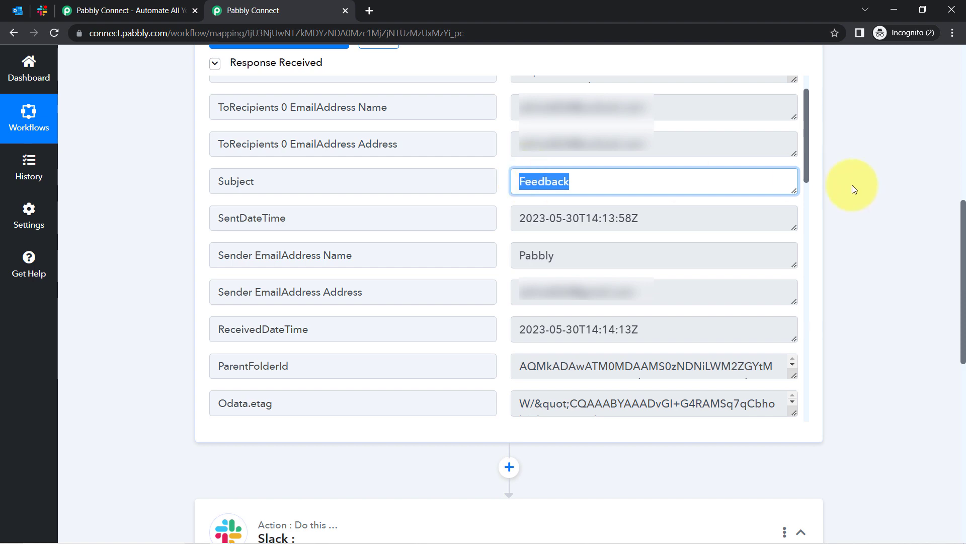
{"action": "left_click_drag", "start_coordinate": [805, 162], "coordinate": [811, 477]}
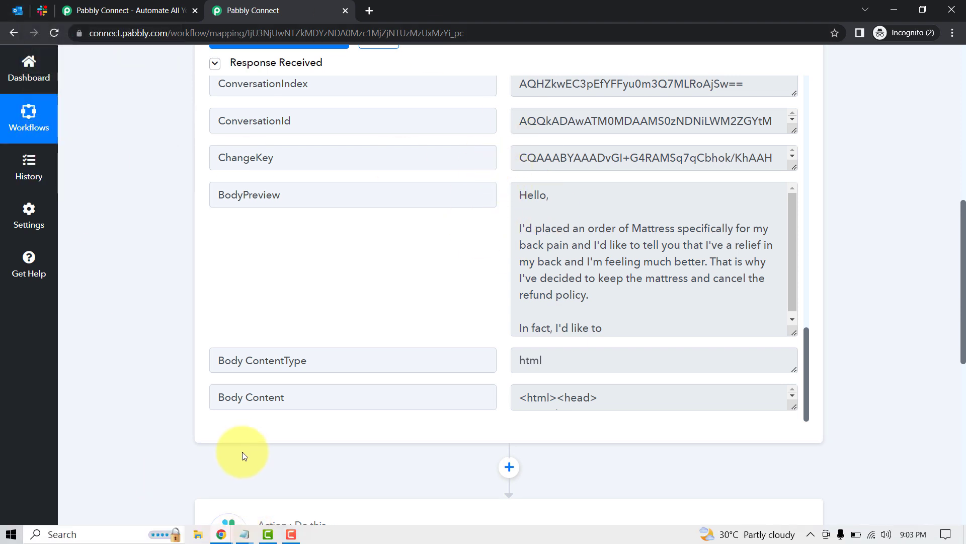
Switch to the Gmail window holding the draft "Payment Received from PayPal"
{"action": "left_click", "coordinate": [224, 536]}
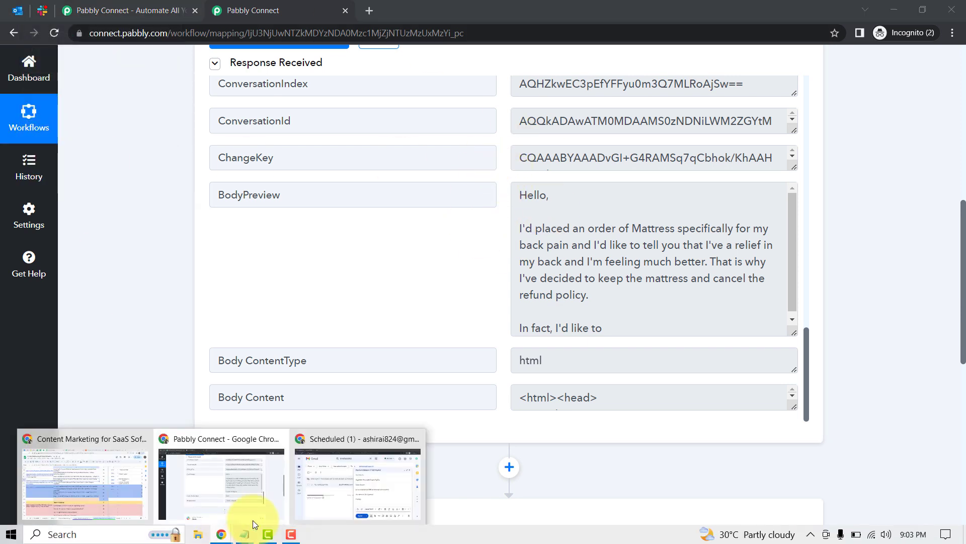
{"action": "left_click", "coordinate": [327, 496]}
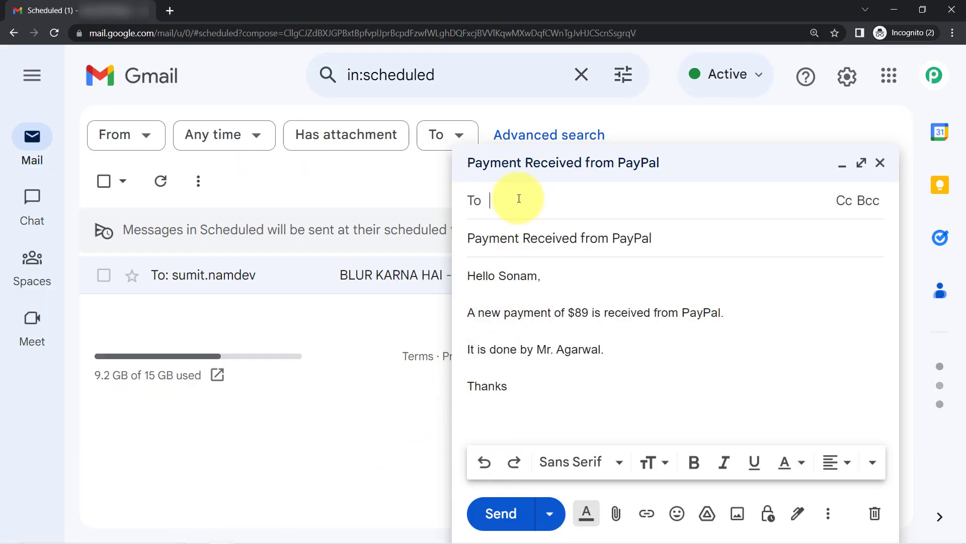
{"action": "type", "text": "out"}
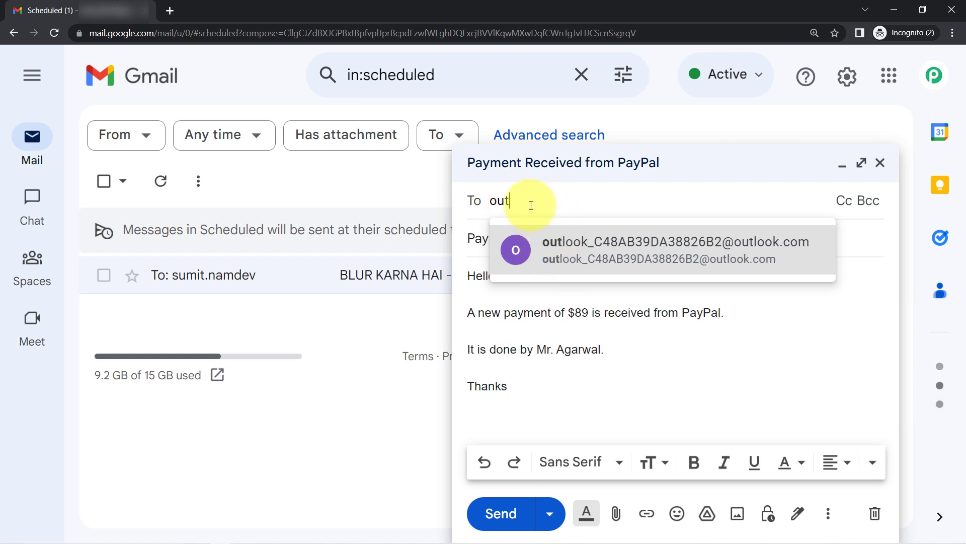
{"action": "double_click", "coordinate": [501, 204]}
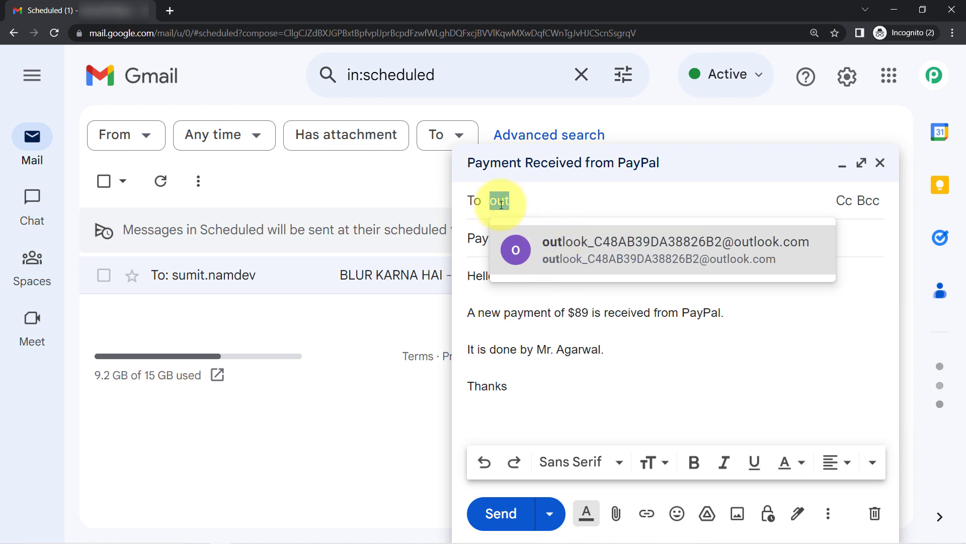
{"action": "key", "text": "BackSpace"}
Address the "Payment Received from PayPal" draft to the suggested Outlook account's e-mail address and send it
{"action": "type", "text": "ash"}
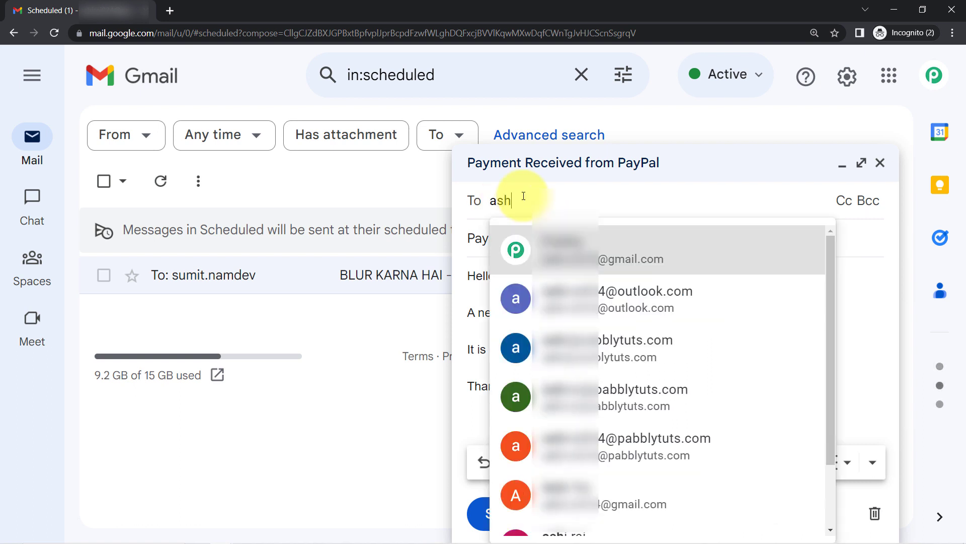
{"action": "left_click", "coordinate": [609, 308]}
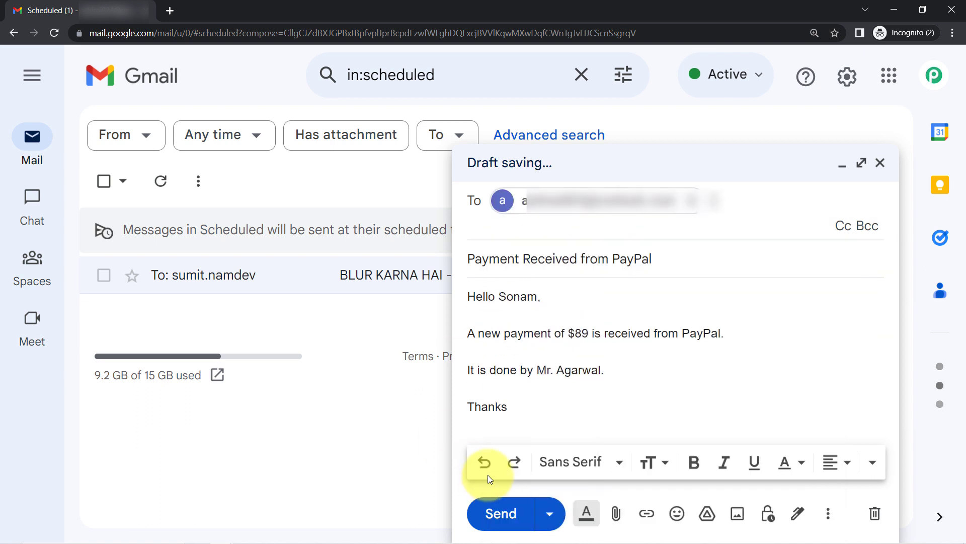
{"action": "left_click", "coordinate": [496, 514]}
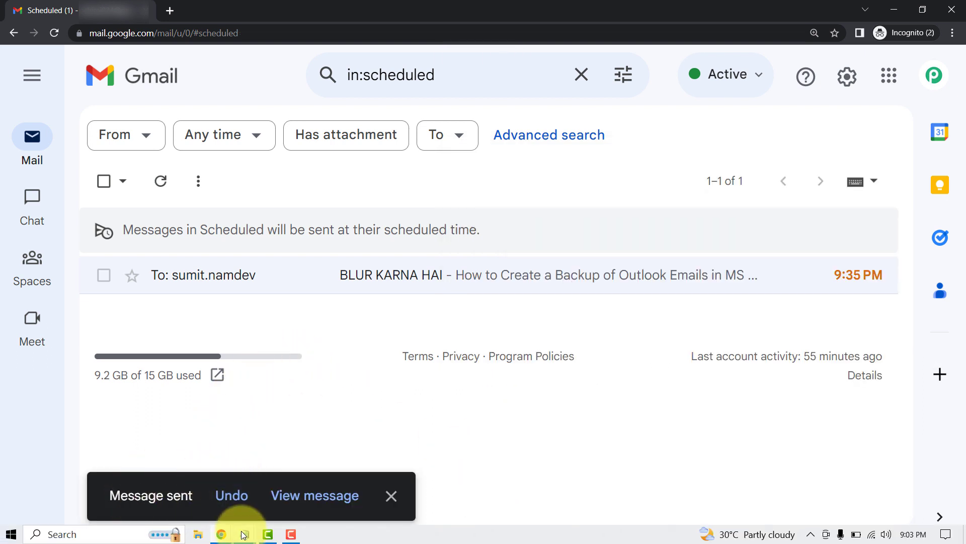
Switch to the Outlook inbox, reload it for the new email, and close the spare Pabbly Connect landing page
{"action": "left_click", "coordinate": [224, 537]}
{"action": "left_click", "coordinate": [241, 497]}
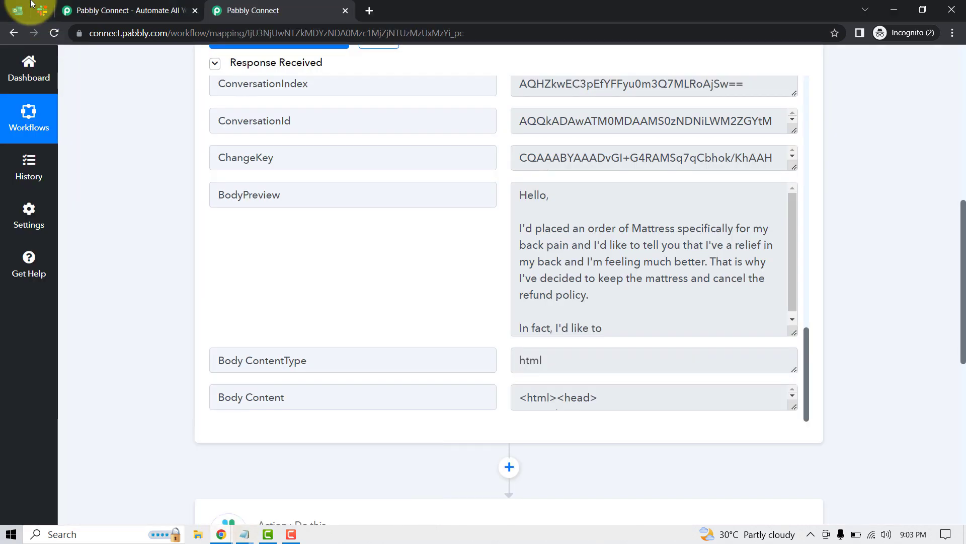
{"action": "left_click", "coordinate": [23, 8]}
{"action": "left_click", "coordinate": [54, 32]}
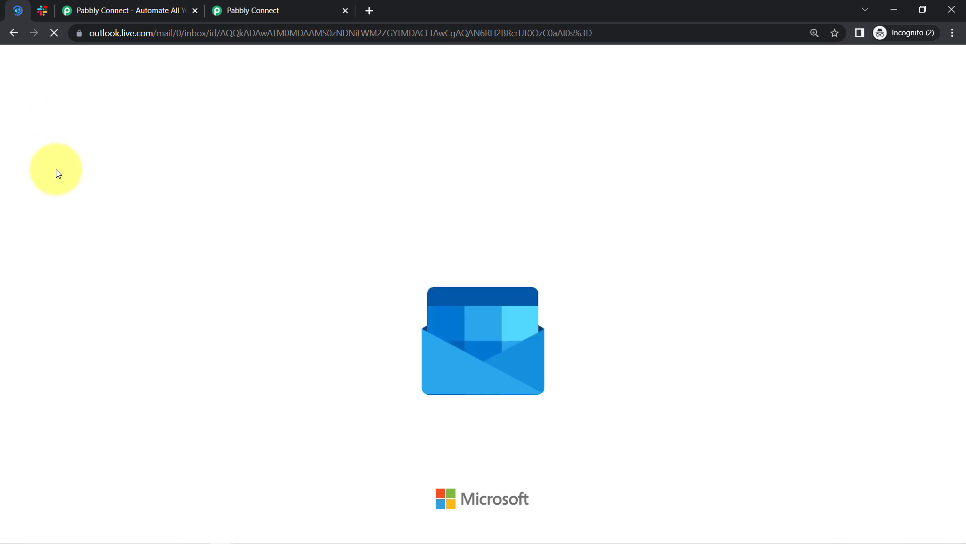
{"action": "left_click", "coordinate": [194, 10]}
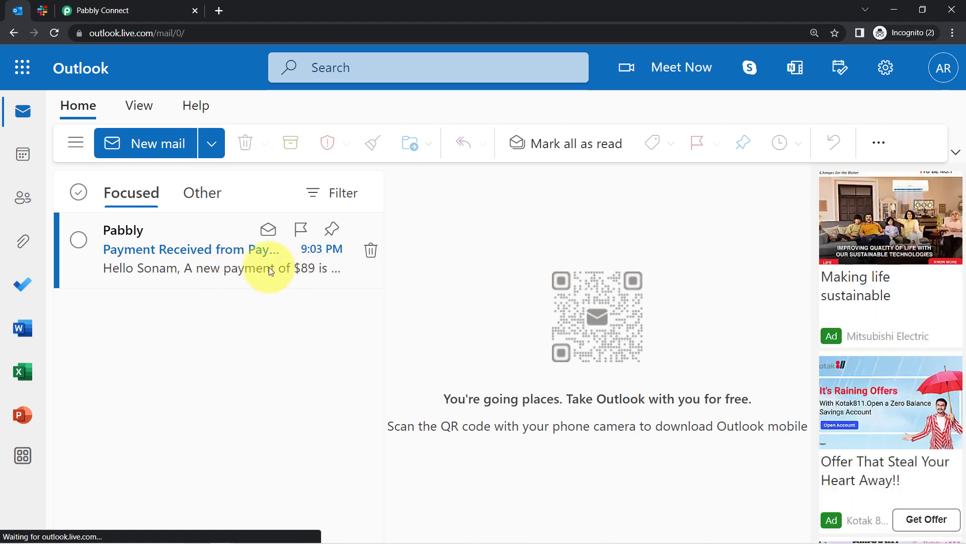
Return to the Pabbly Connect workflow and send the New Mail trigger's test request again
{"action": "left_click", "coordinate": [93, 5]}
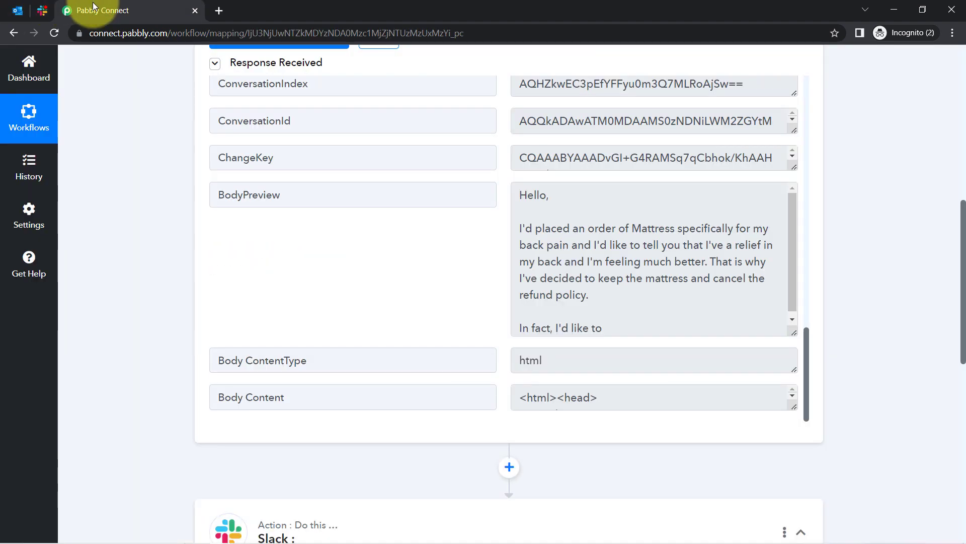
{"action": "scroll", "coordinate": [582, 254], "scroll_direction": "up", "scroll_amount": 4}
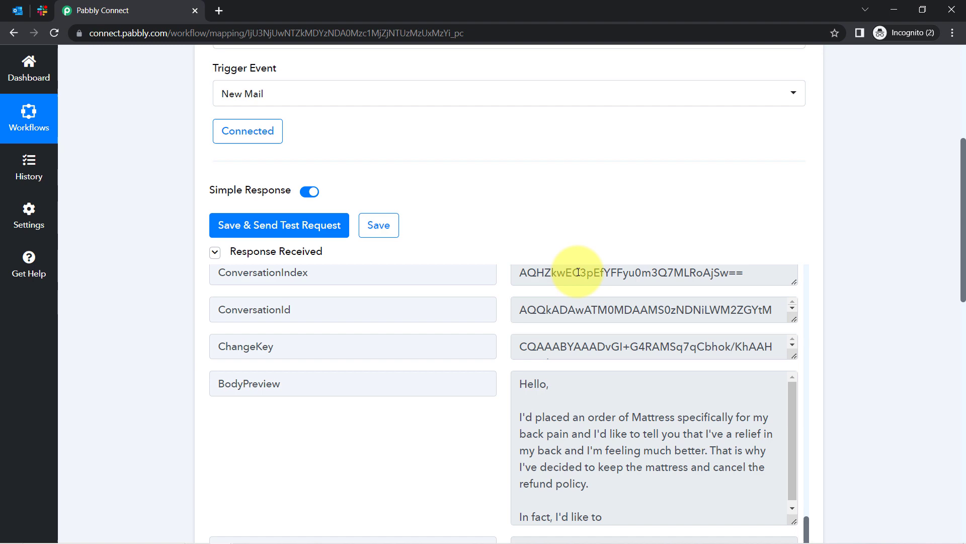
{"action": "left_click", "coordinate": [281, 225]}
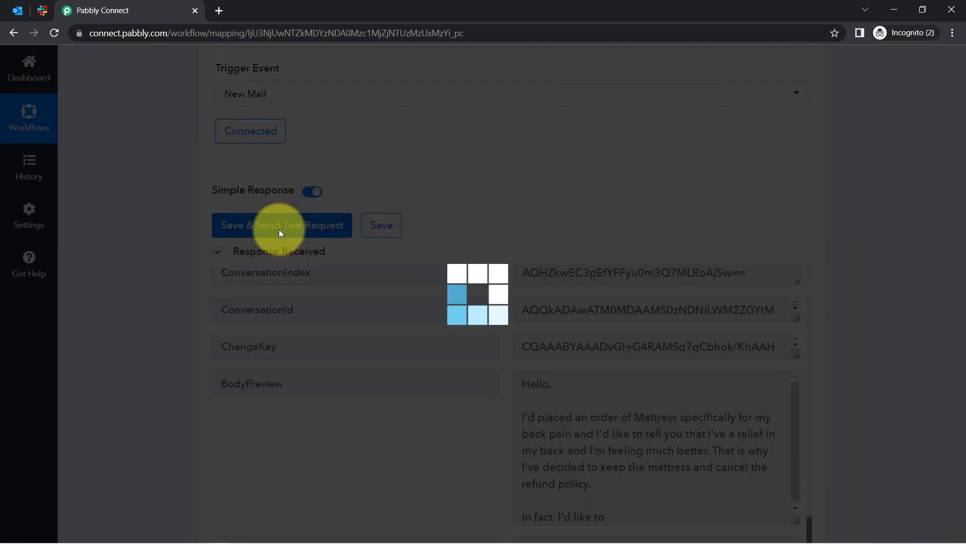
Find the Subject value in the new trigger response and compare it with the email in the Outlook inbox
{"action": "scroll", "coordinate": [771, 273], "scroll_direction": "up", "scroll_amount": 2}
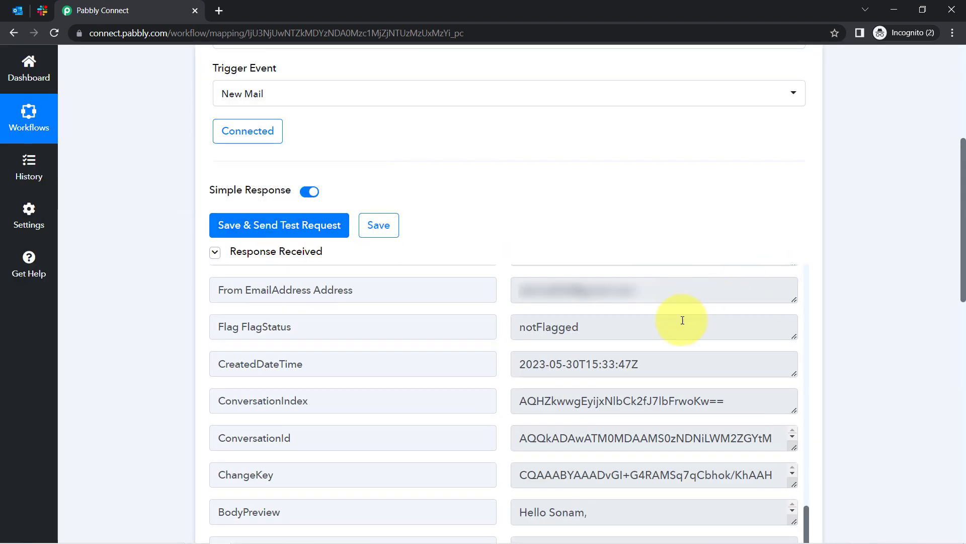
{"action": "scroll", "coordinate": [680, 381], "scroll_direction": "up", "scroll_amount": 3}
{"action": "scroll", "coordinate": [680, 381], "scroll_direction": "up", "scroll_amount": 10}
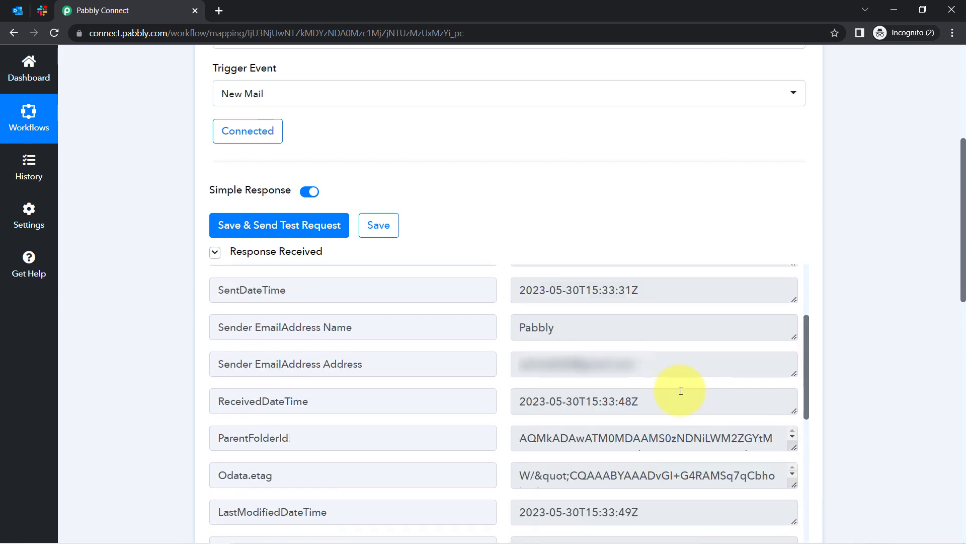
{"action": "scroll", "coordinate": [677, 401], "scroll_direction": "up", "scroll_amount": 3}
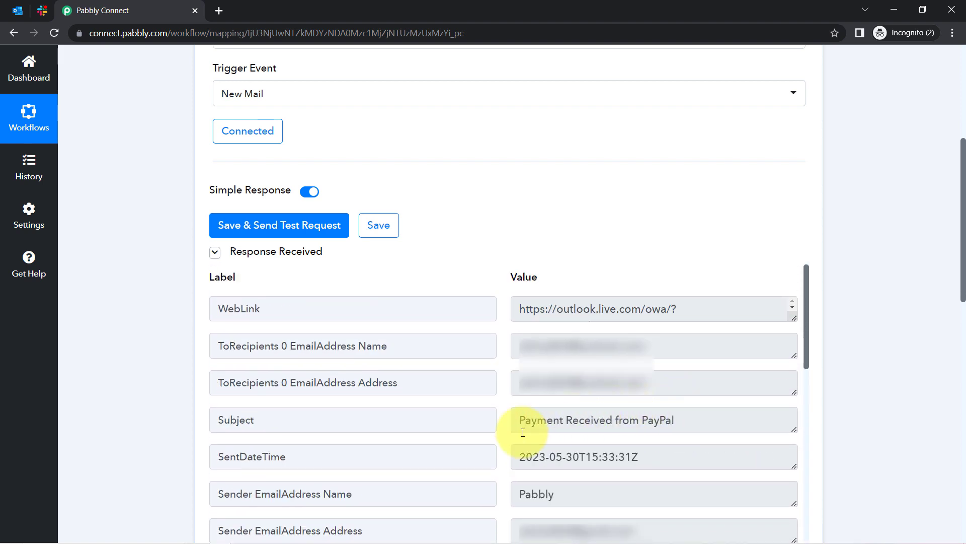
{"action": "left_click_drag", "start_coordinate": [537, 421], "coordinate": [735, 421]}
{"action": "left_click", "coordinate": [12, 16]}
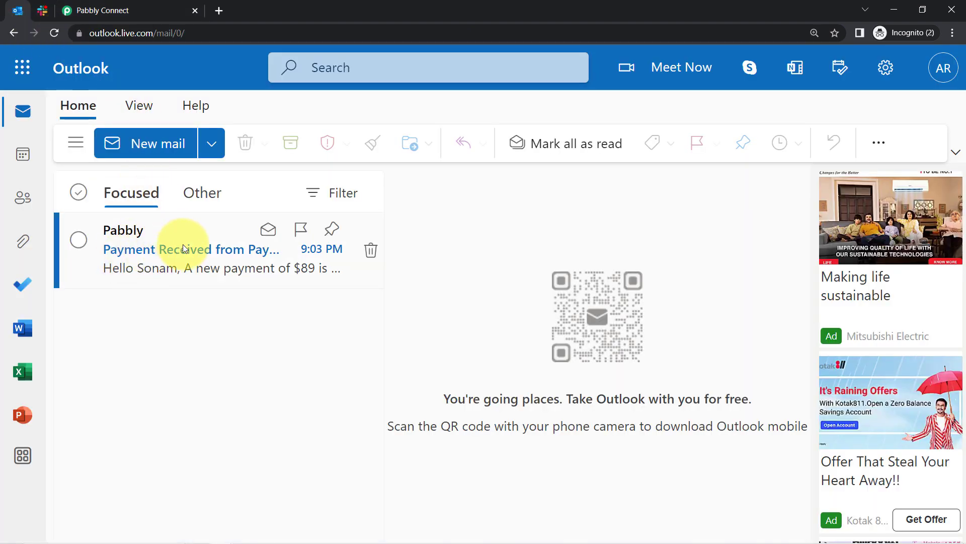
Enlarge the BodyPreview value in the workflow's trigger response, read it through and compare it with the email in Outlook
{"action": "left_click", "coordinate": [103, 11]}
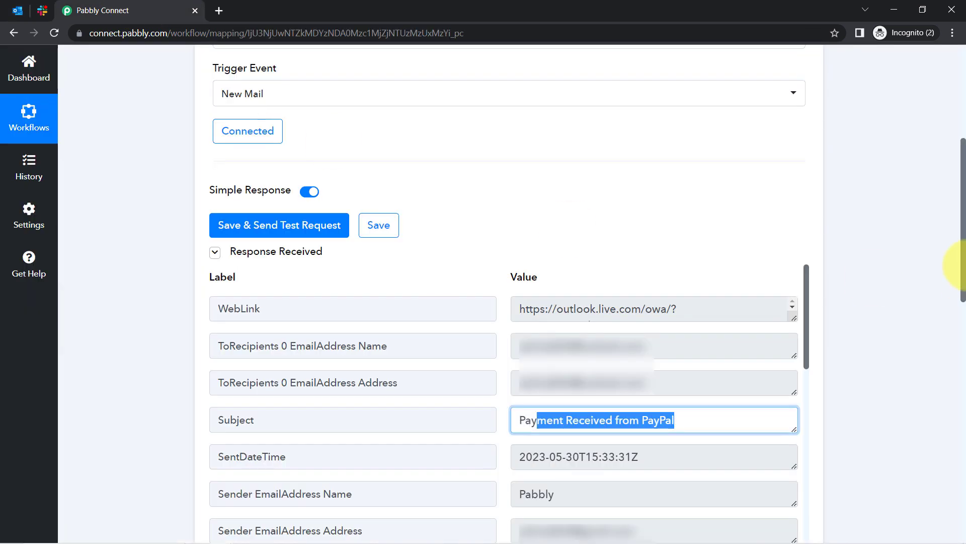
{"action": "left_click_drag", "start_coordinate": [962, 217], "coordinate": [963, 344]}
{"action": "scroll", "coordinate": [594, 226], "scroll_direction": "down", "scroll_amount": 6}
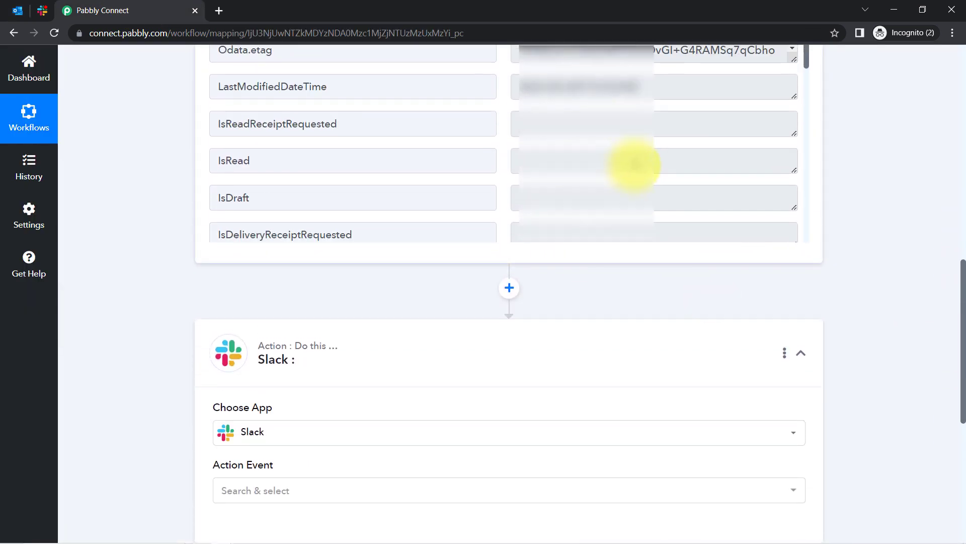
{"action": "scroll", "coordinate": [635, 169], "scroll_direction": "down", "scroll_amount": 4}
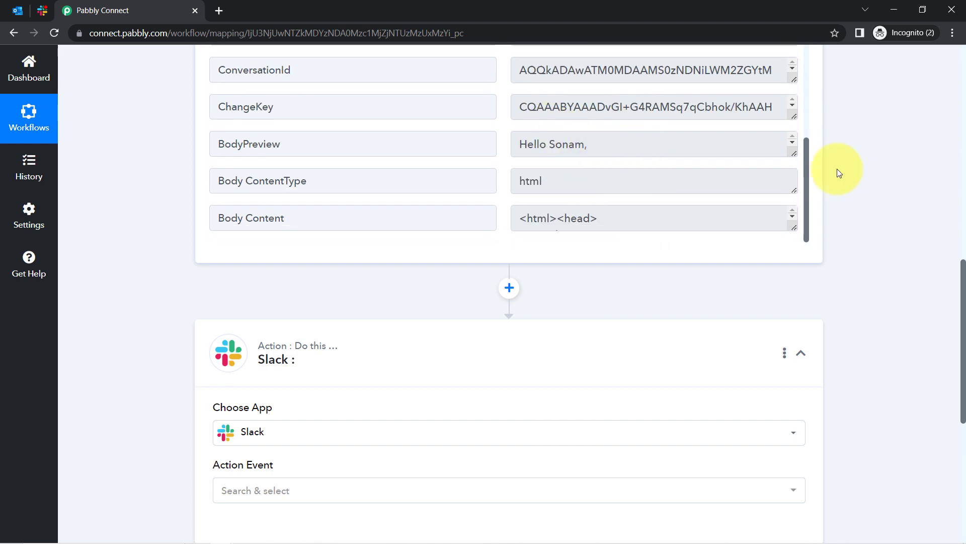
{"action": "left_click_drag", "start_coordinate": [790, 153], "coordinate": [795, 227]}
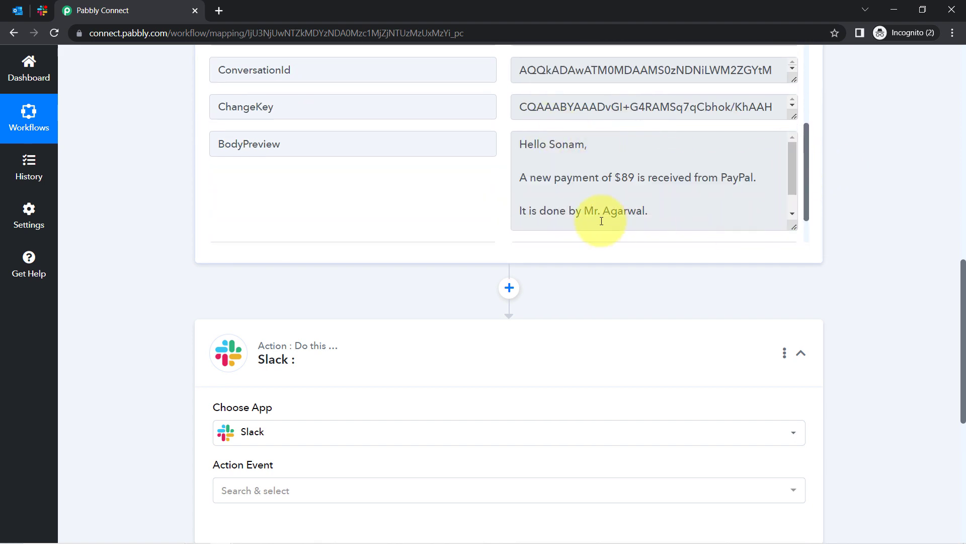
{"action": "left_click_drag", "start_coordinate": [590, 181], "coordinate": [582, 211]}
{"action": "left_click_drag", "start_coordinate": [793, 174], "coordinate": [781, 209]}
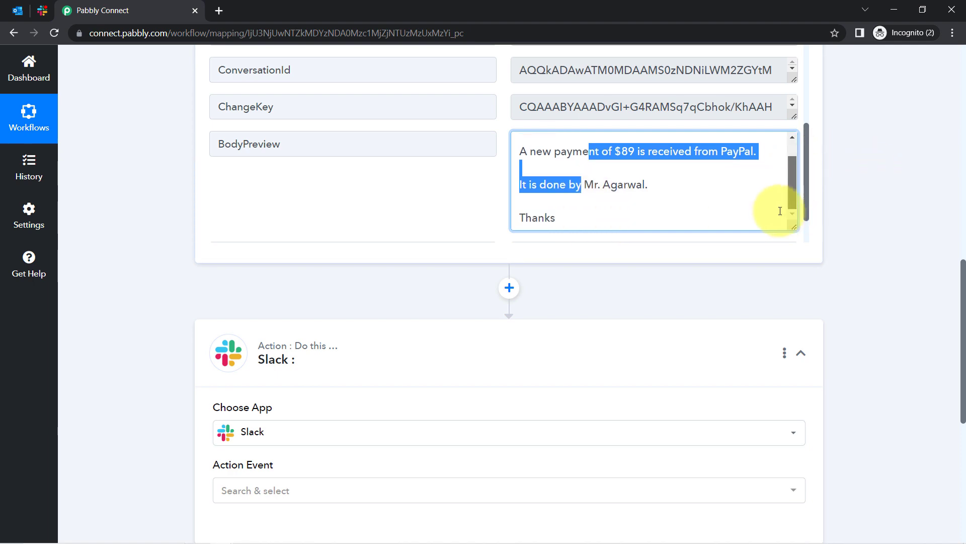
{"action": "left_click", "coordinate": [18, 10]}
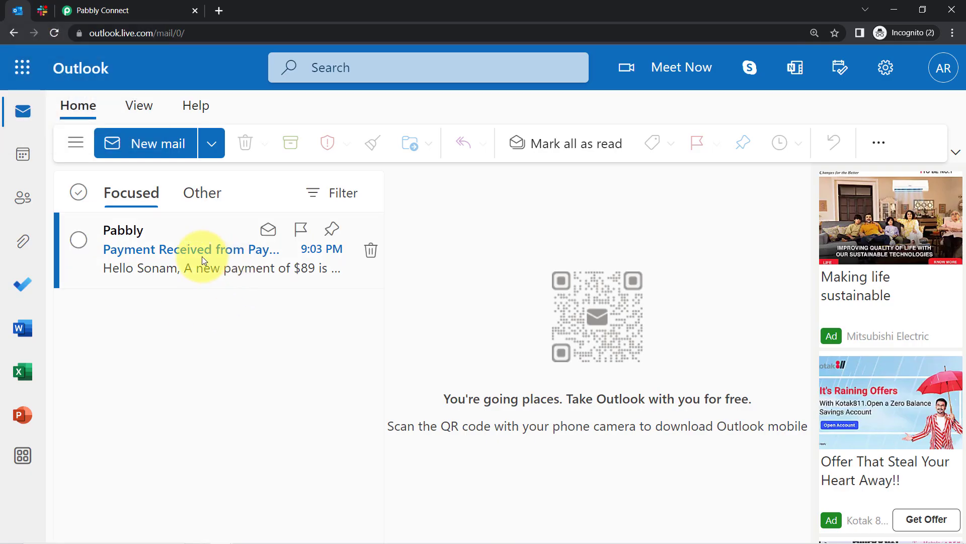
Read the payment email's body in Outlook, and check the Other inbox before returning to the Focused one
{"action": "left_click", "coordinate": [181, 237]}
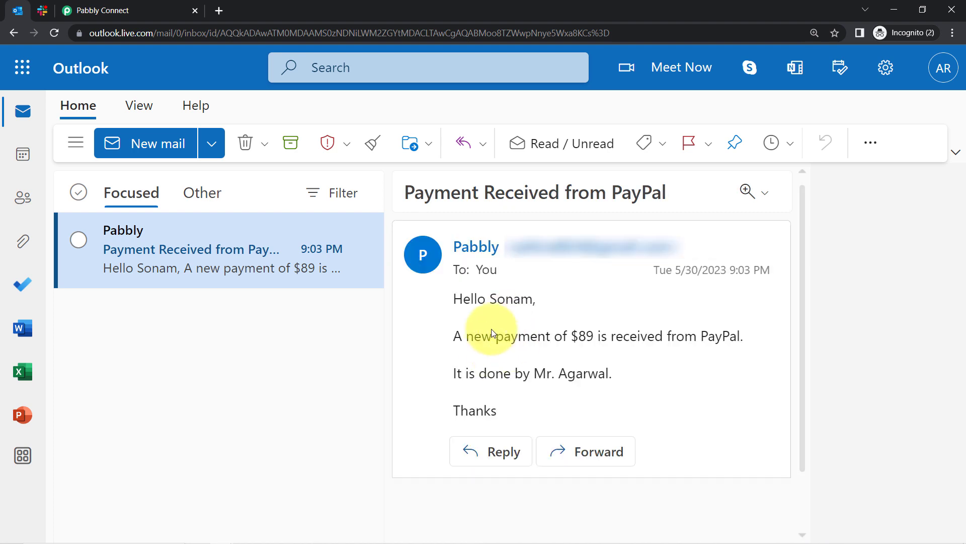
{"action": "left_click_drag", "start_coordinate": [462, 299], "coordinate": [467, 348]}
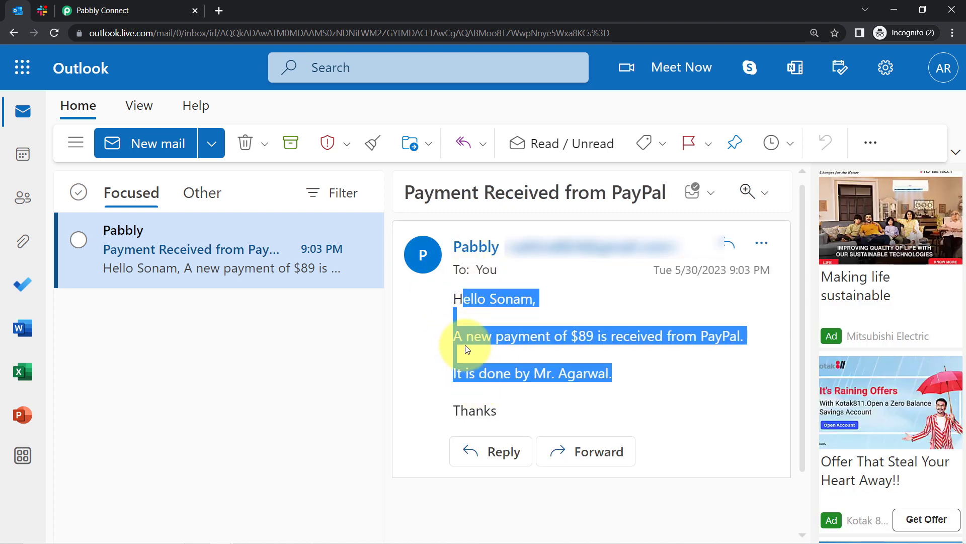
{"action": "left_click", "coordinate": [209, 192]}
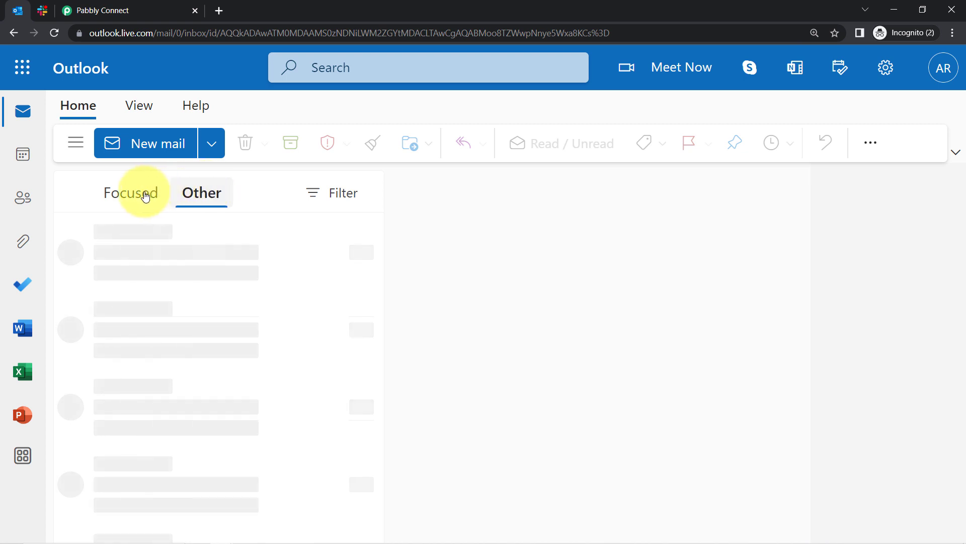
{"action": "left_click", "coordinate": [145, 195]}
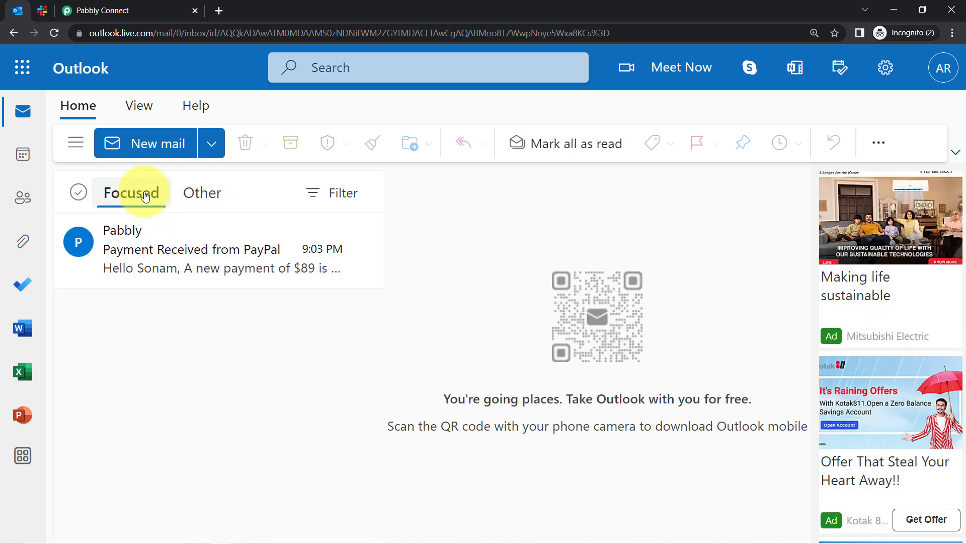
Review the New Mail trigger setup at the start of the Pabbly Connect workflow, and return to the Outlook inbox
{"action": "left_click", "coordinate": [118, 7]}
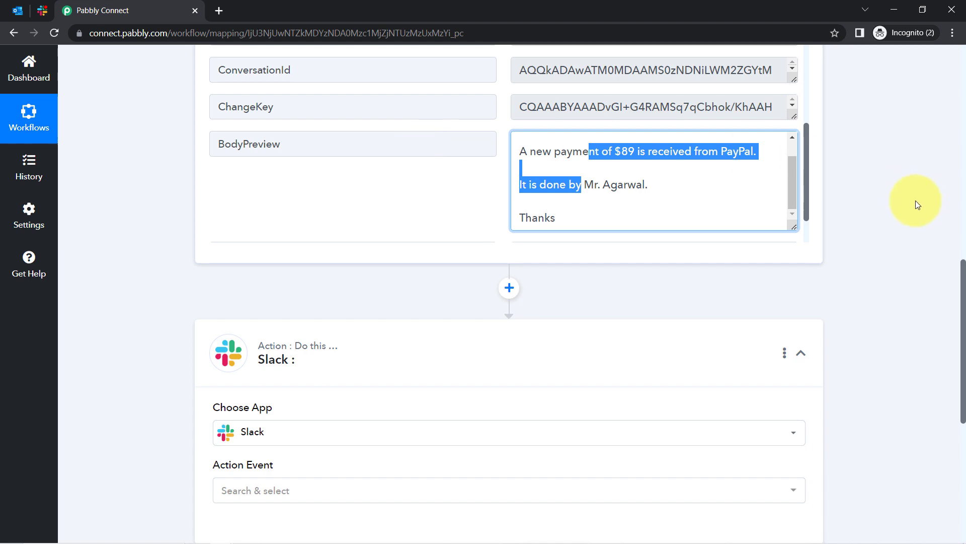
{"action": "left_click_drag", "start_coordinate": [962, 306], "coordinate": [953, 10]}
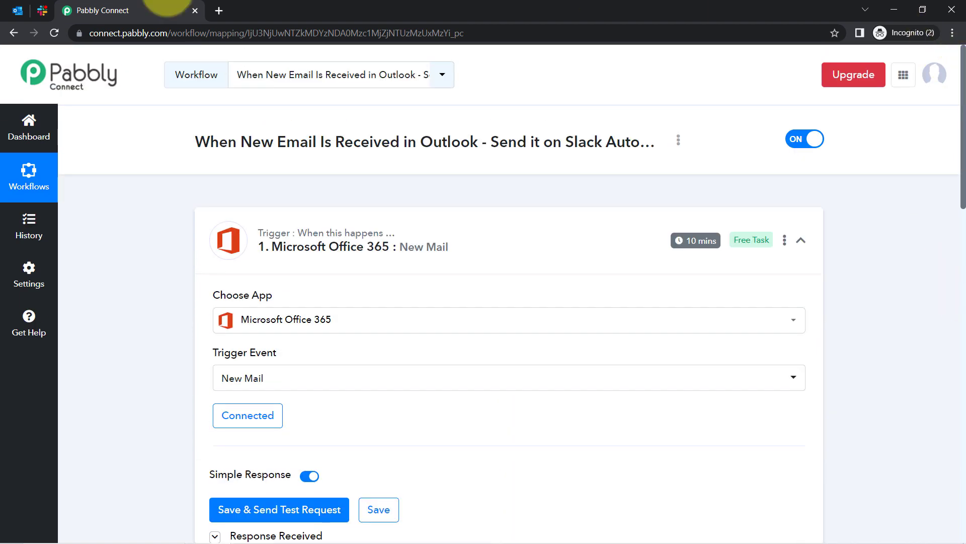
{"action": "left_click", "coordinate": [11, 9]}
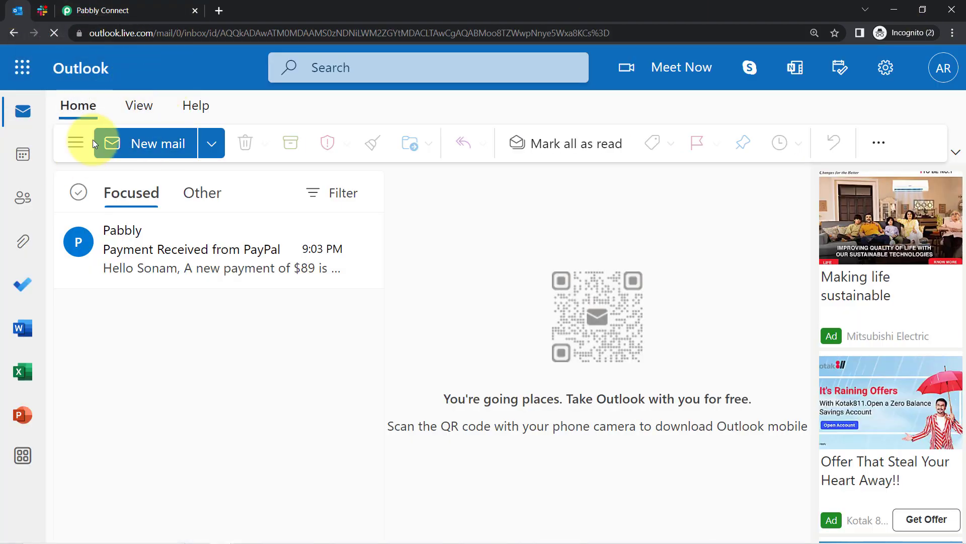
Switch back to the Pabbly Connect workflow and set the Slack action's event to Send Channel Message
{"action": "left_click", "coordinate": [124, 10]}
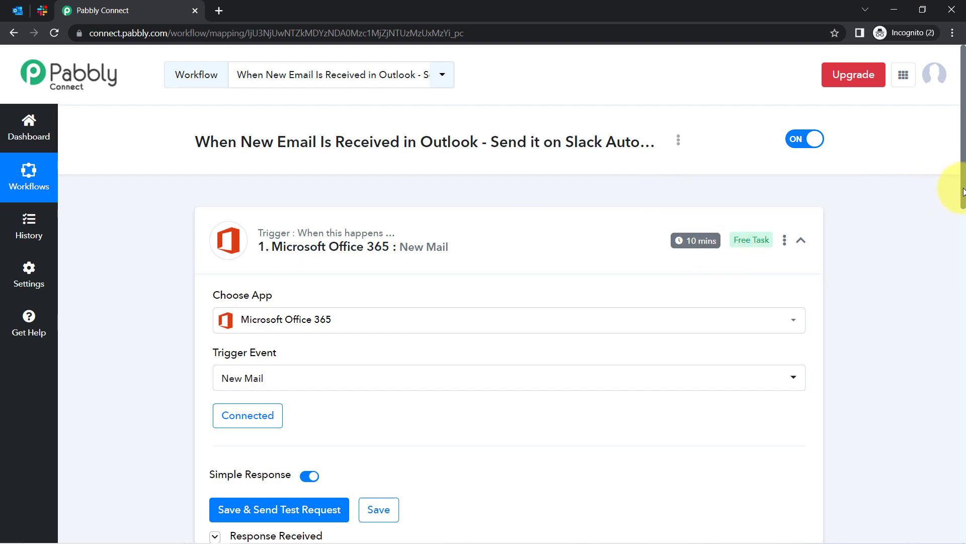
{"action": "left_click_drag", "start_coordinate": [963, 191], "coordinate": [963, 471]}
{"action": "left_click", "coordinate": [256, 289]}
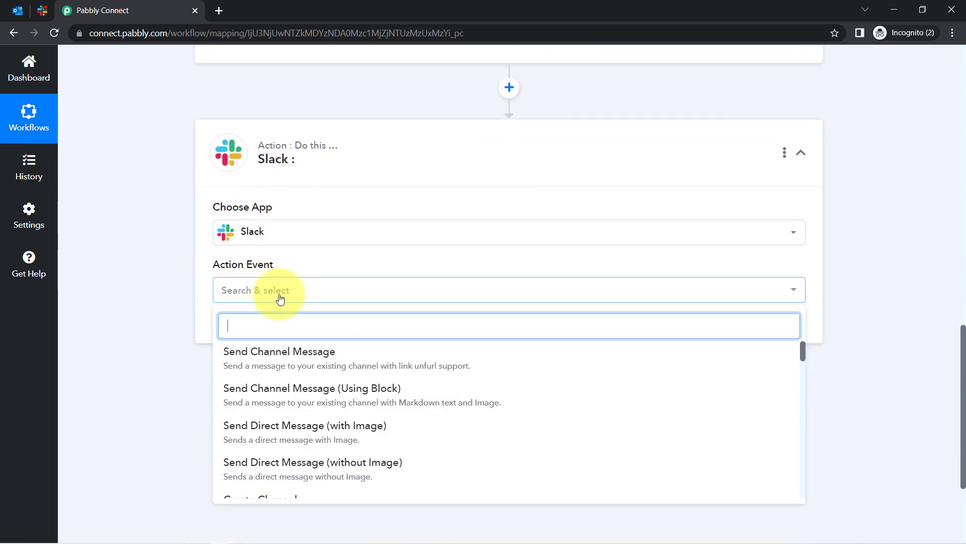
{"action": "left_click", "coordinate": [303, 363]}
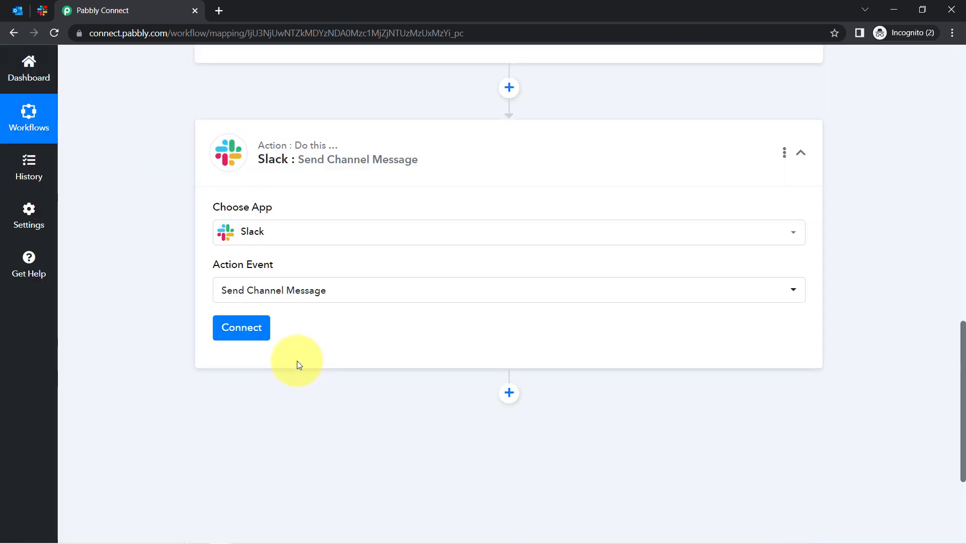
Start adding a new Slack connection for the Send Channel Message action, up to the token type request
{"action": "left_click", "coordinate": [249, 336]}
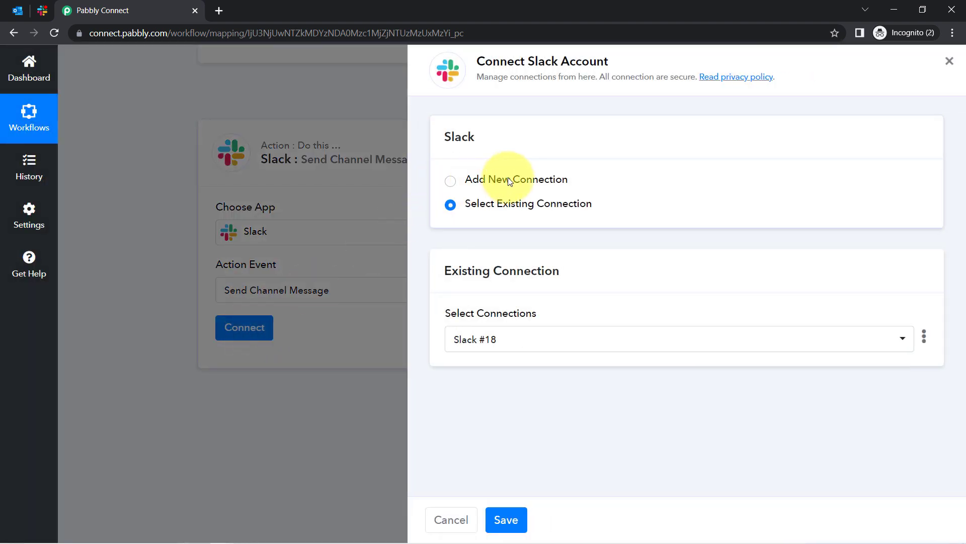
{"action": "left_click", "coordinate": [508, 179]}
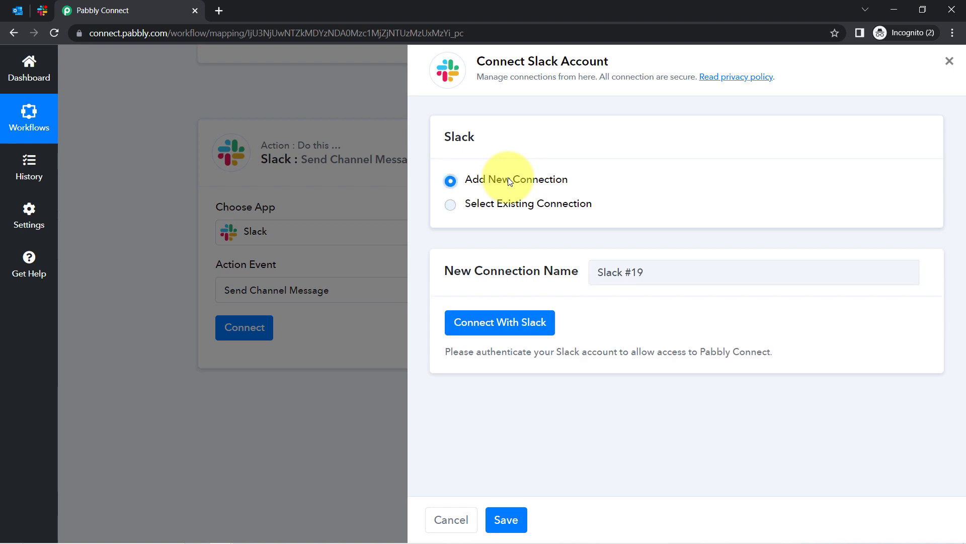
{"action": "left_click", "coordinate": [510, 325]}
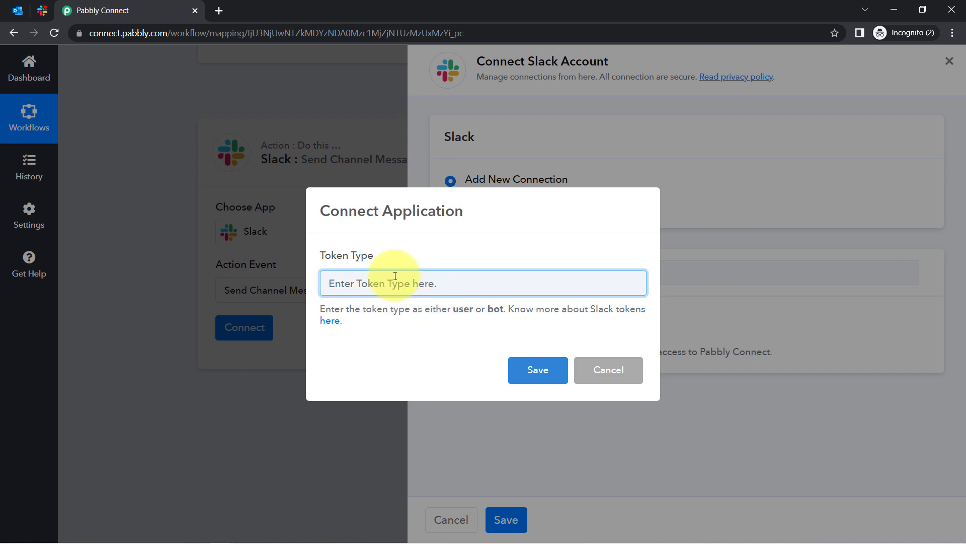
Open the linked help thread on Slack tokens in a new tab, and reread the allowed token types in the connection dialog
{"action": "left_click_drag", "start_coordinate": [326, 256], "coordinate": [375, 256]}
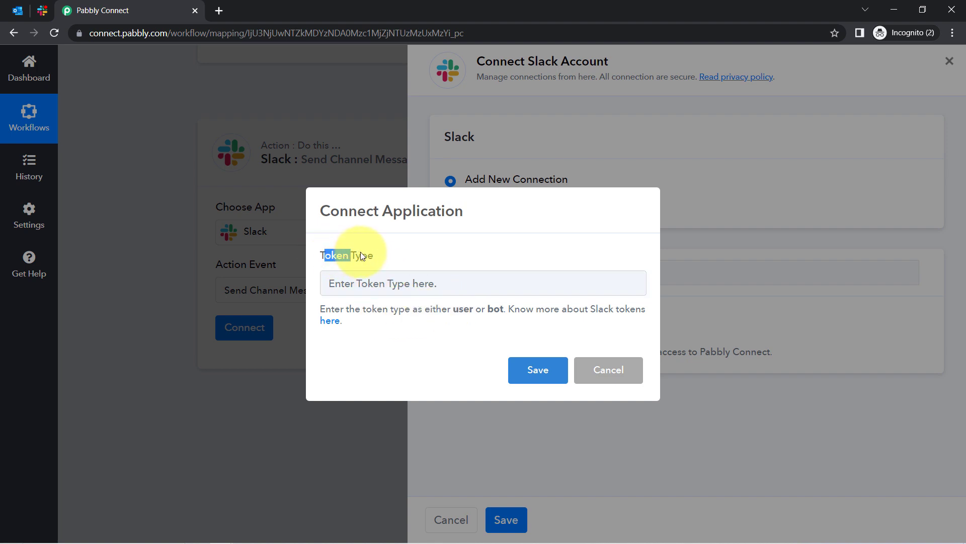
{"action": "right_click", "coordinate": [331, 320]}
{"action": "left_click", "coordinate": [340, 328]}
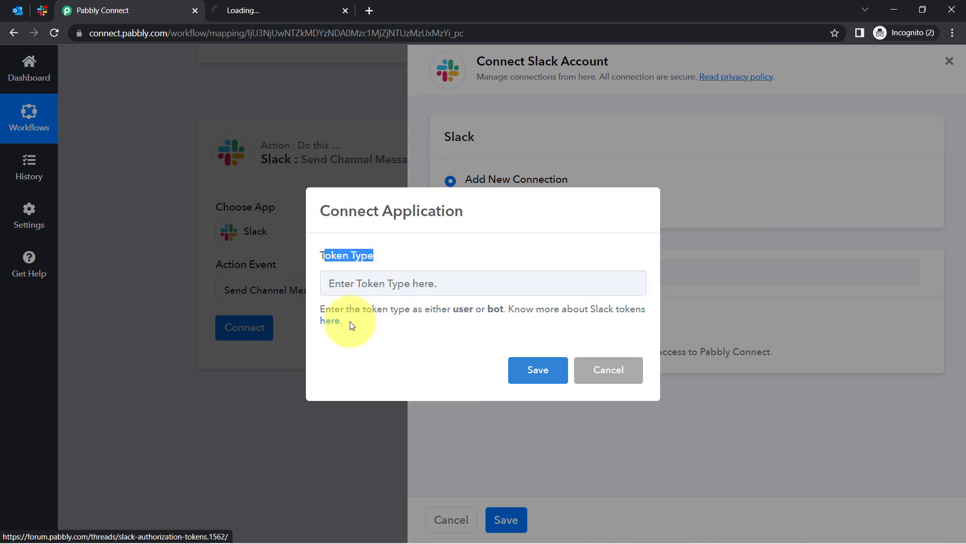
{"action": "left_click", "coordinate": [256, 6]}
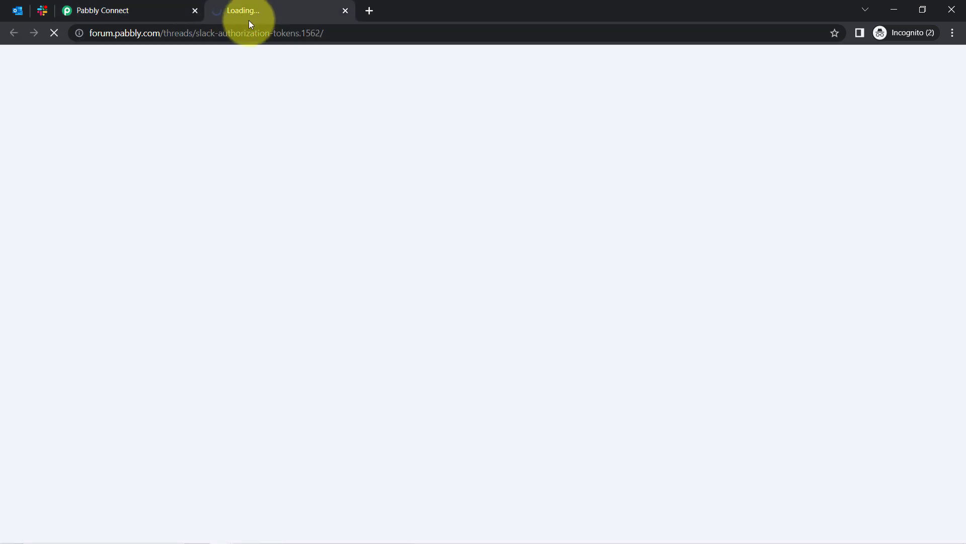
{"action": "left_click", "coordinate": [144, 6]}
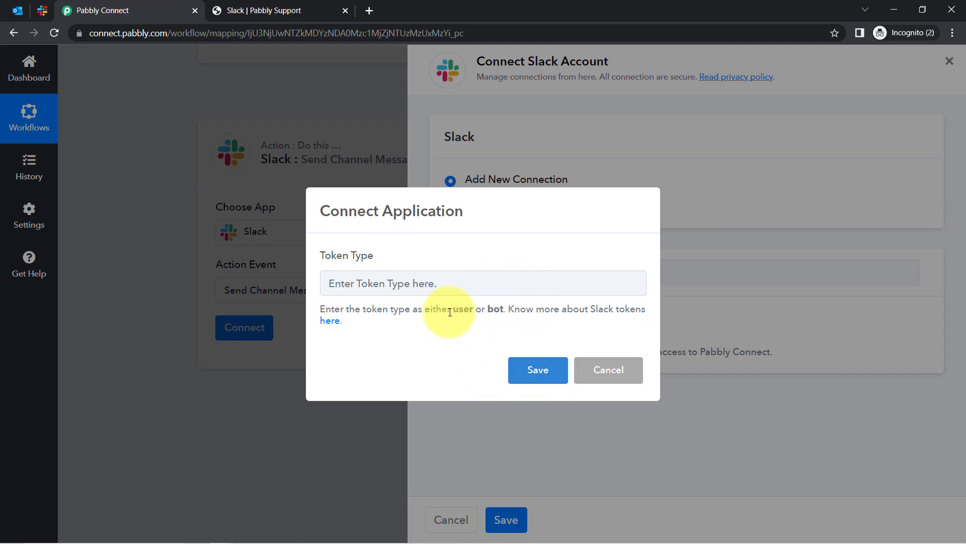
{"action": "left_click_drag", "start_coordinate": [449, 312], "coordinate": [498, 319]}
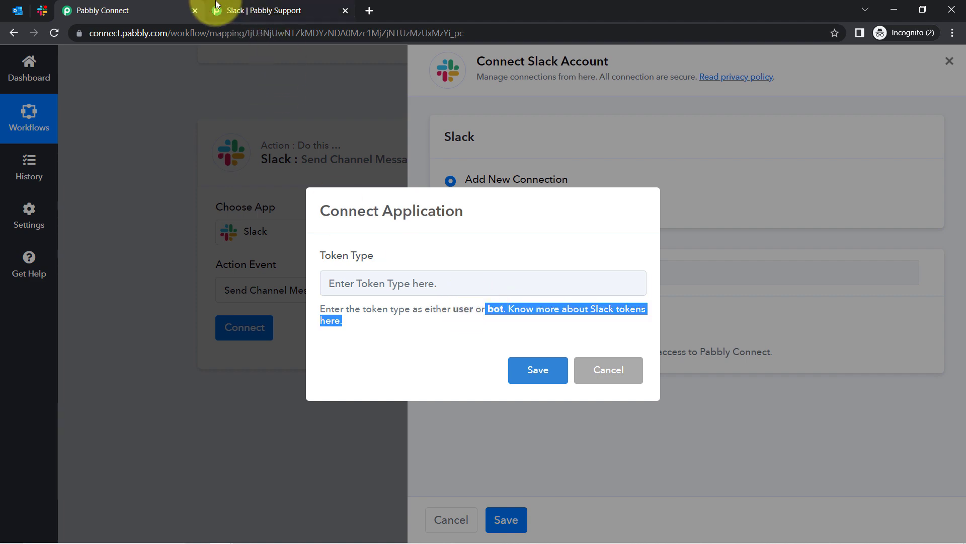
{"action": "left_click", "coordinate": [236, 4]}
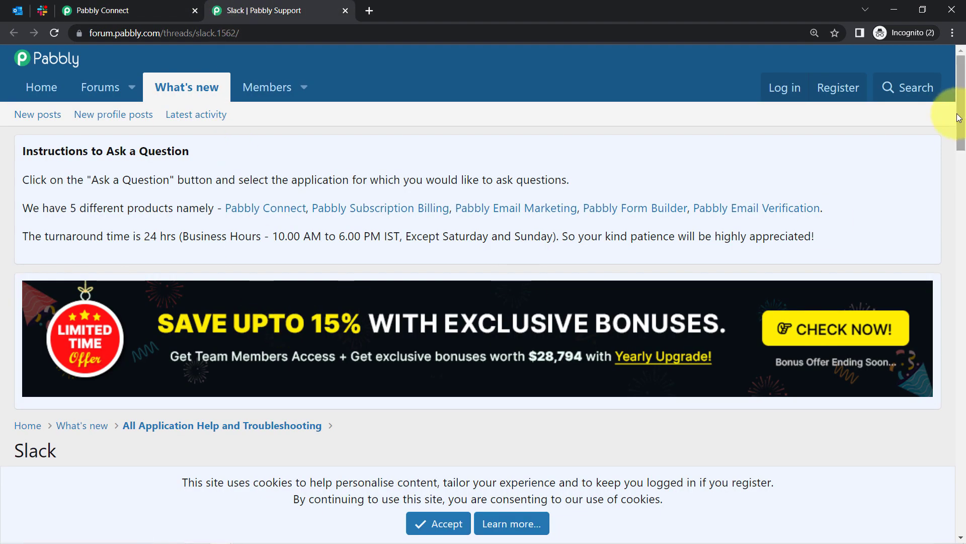
Examine the permissions that the user and bot token types grant in the Slack help thread
{"action": "scroll", "coordinate": [961, 141], "scroll_direction": "down", "scroll_amount": 1}
{"action": "left_click_drag", "start_coordinate": [962, 141], "coordinate": [953, 280]}
{"action": "left_click_drag", "start_coordinate": [130, 132], "coordinate": [168, 133]}
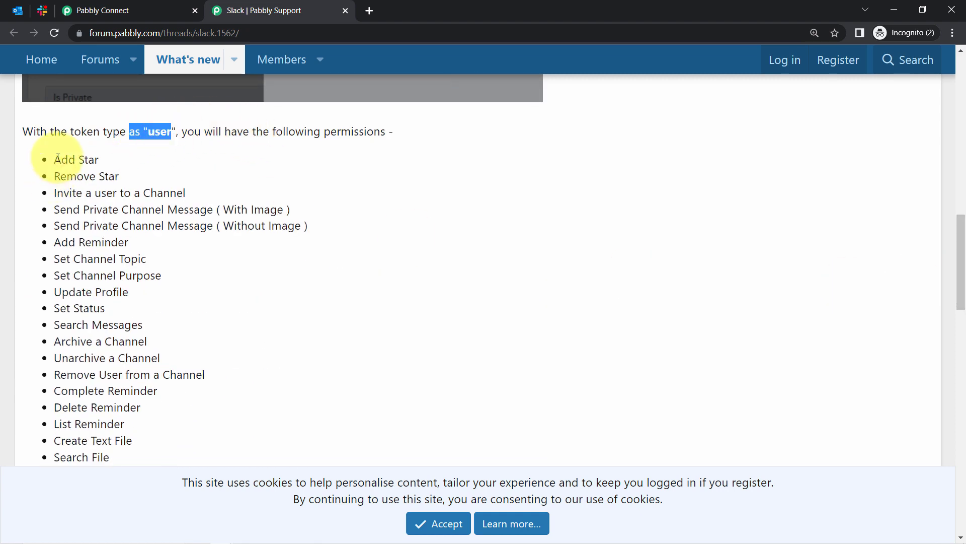
{"action": "left_click_drag", "start_coordinate": [61, 160], "coordinate": [86, 375]}
{"action": "left_click_drag", "start_coordinate": [962, 234], "coordinate": [959, 335]}
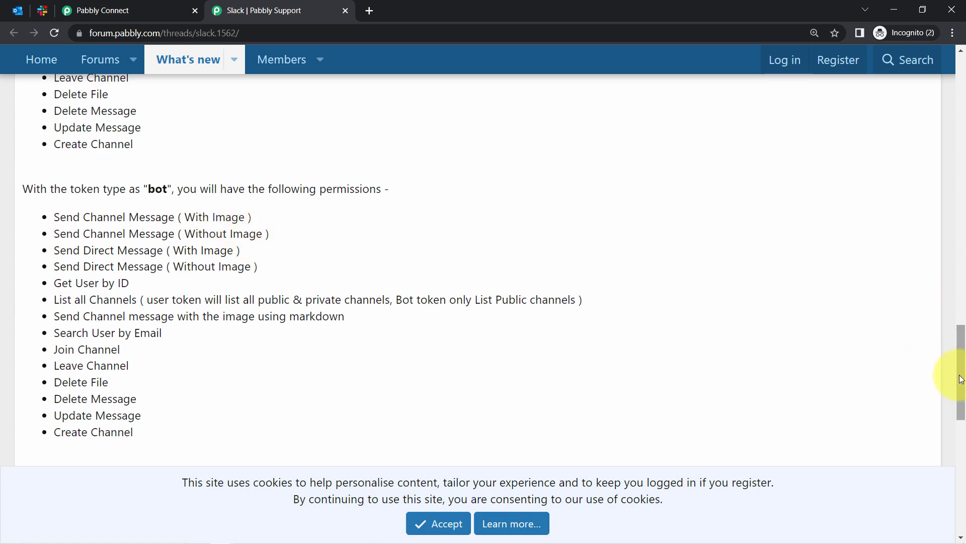
{"action": "left_click_drag", "start_coordinate": [961, 378], "coordinate": [960, 308]}
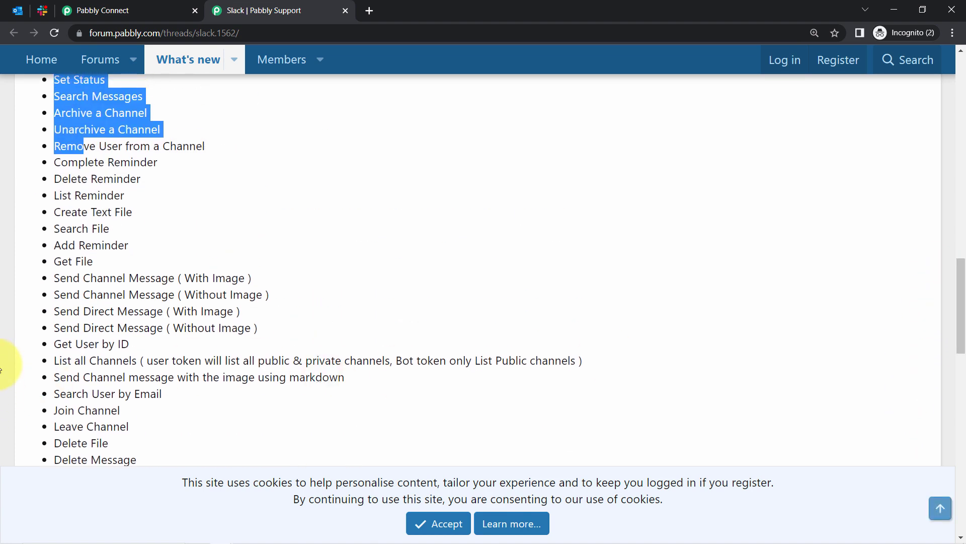
{"action": "left_click_drag", "start_coordinate": [139, 277], "coordinate": [150, 278]}
{"action": "scroll", "coordinate": [201, 263], "scroll_direction": "up", "scroll_amount": 3}
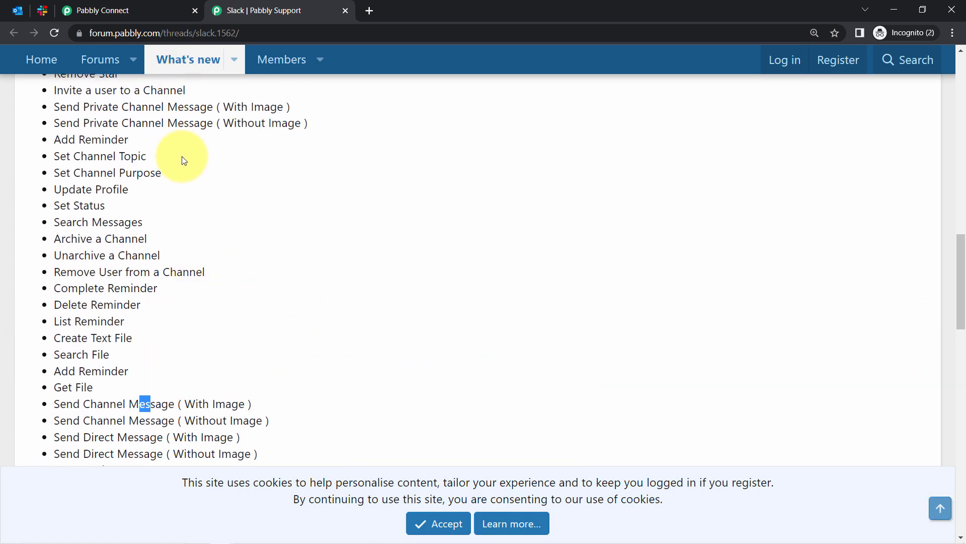
{"action": "scroll", "coordinate": [166, 141], "scroll_direction": "up", "scroll_amount": 2}
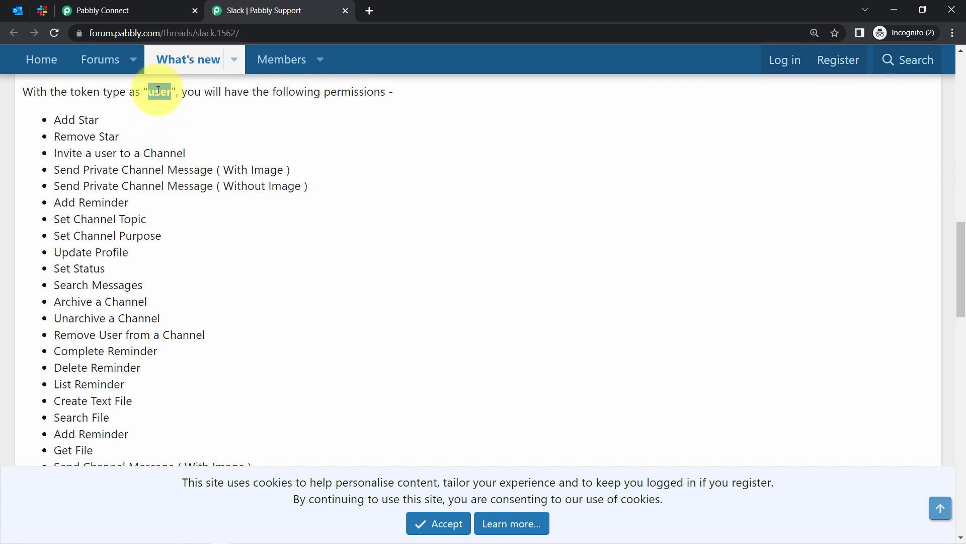
Enter the Slack token type in the workflow's connection dialog, and authorize access to the Pabbly Connect Slack workspace
{"action": "left_click", "coordinate": [156, 4]}
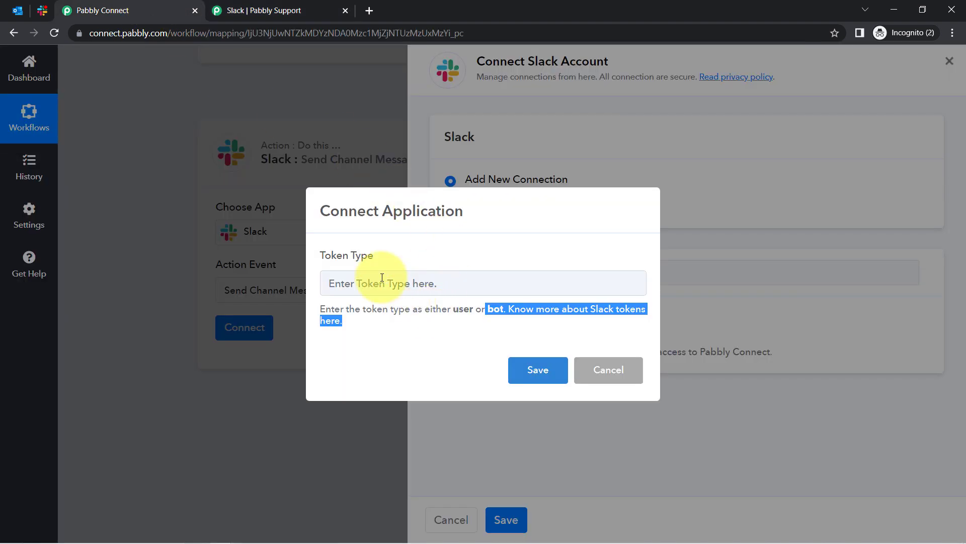
{"action": "left_click", "coordinate": [398, 286]}
{"action": "left_click", "coordinate": [539, 370]}
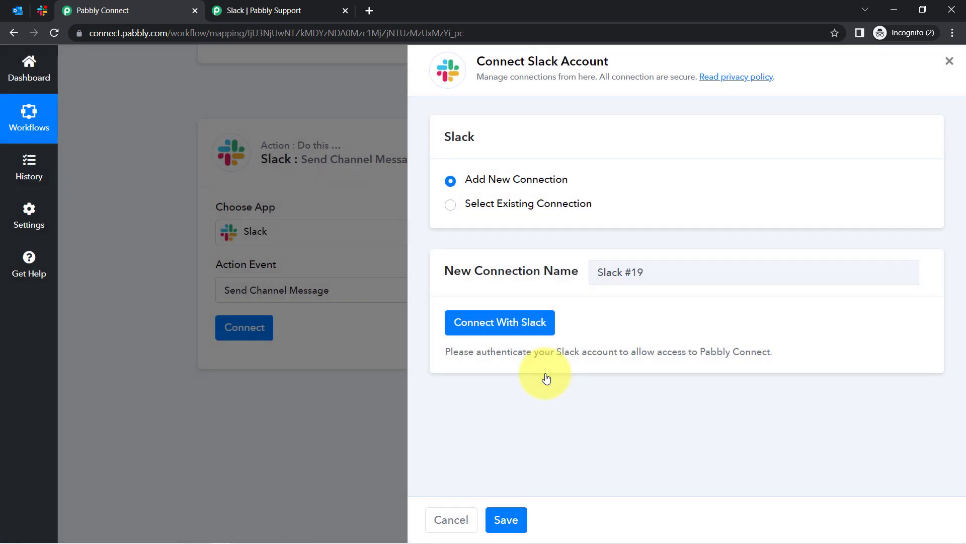
{"action": "left_click", "coordinate": [526, 328]}
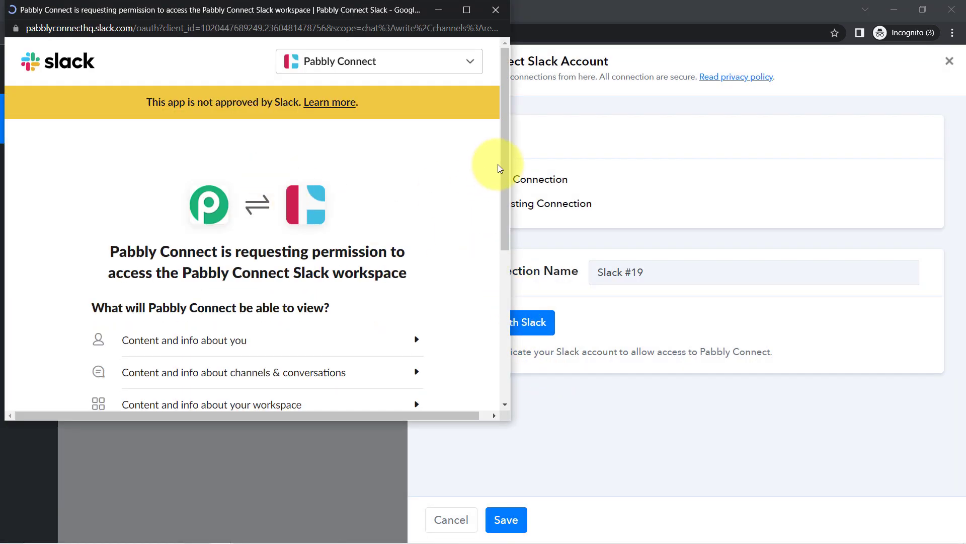
{"action": "left_click_drag", "start_coordinate": [504, 176], "coordinate": [505, 321]}
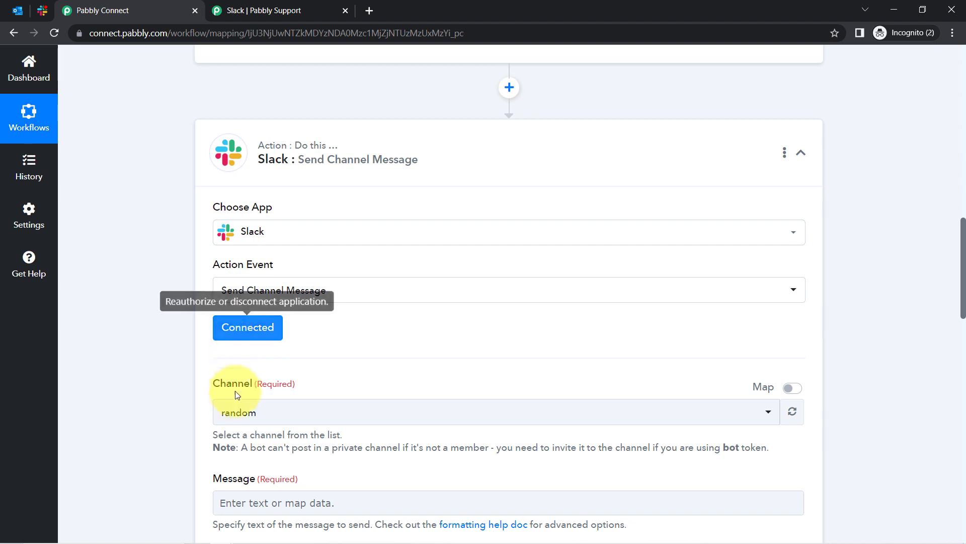
Check the target channel's name in Slack and select paypal-sales as the action's channel in the workflow
{"action": "left_click", "coordinate": [239, 413]}
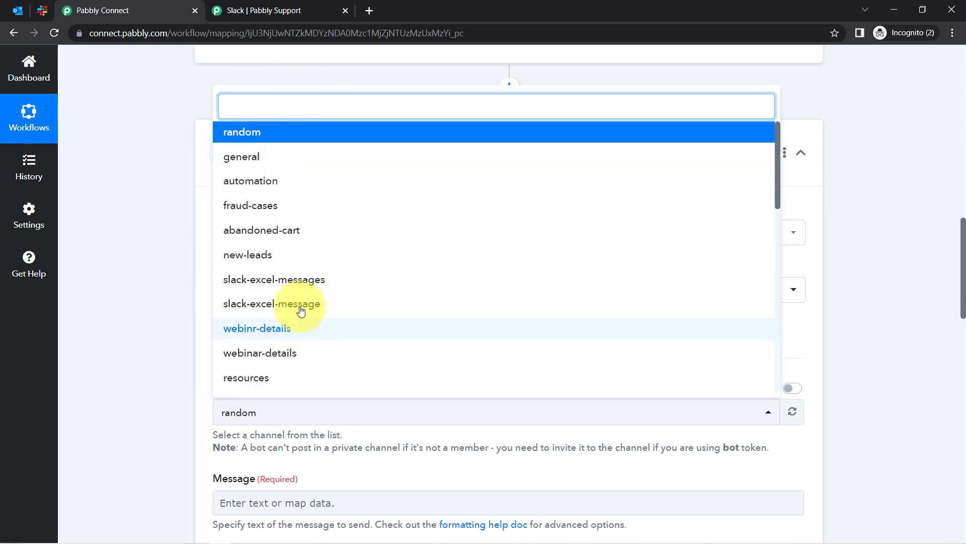
{"action": "left_click", "coordinate": [42, 12]}
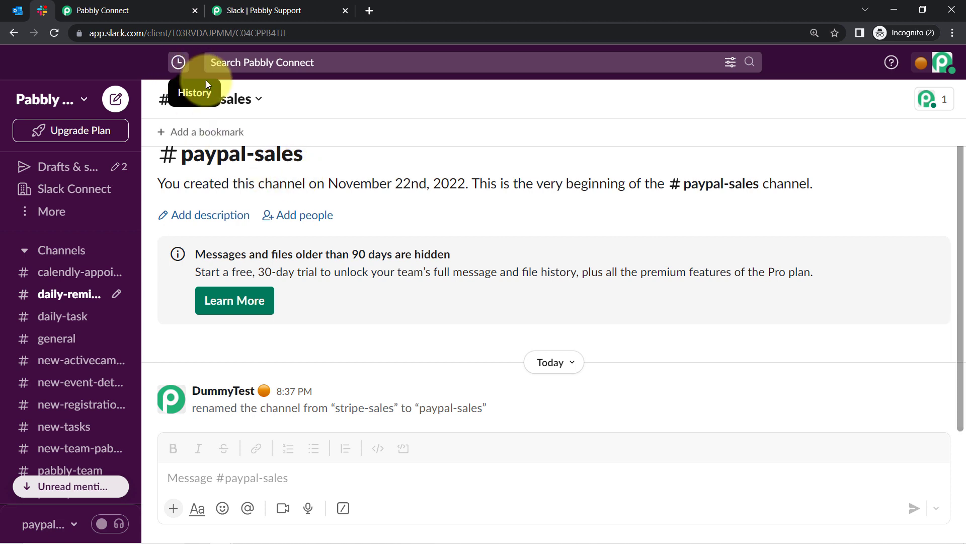
{"action": "left_click", "coordinate": [142, 5]}
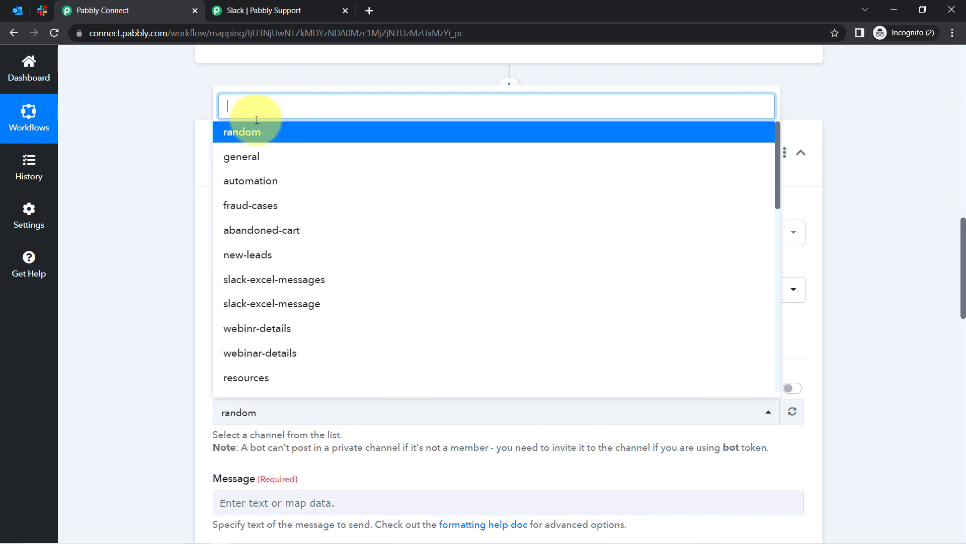
{"action": "type", "text": "pay"}
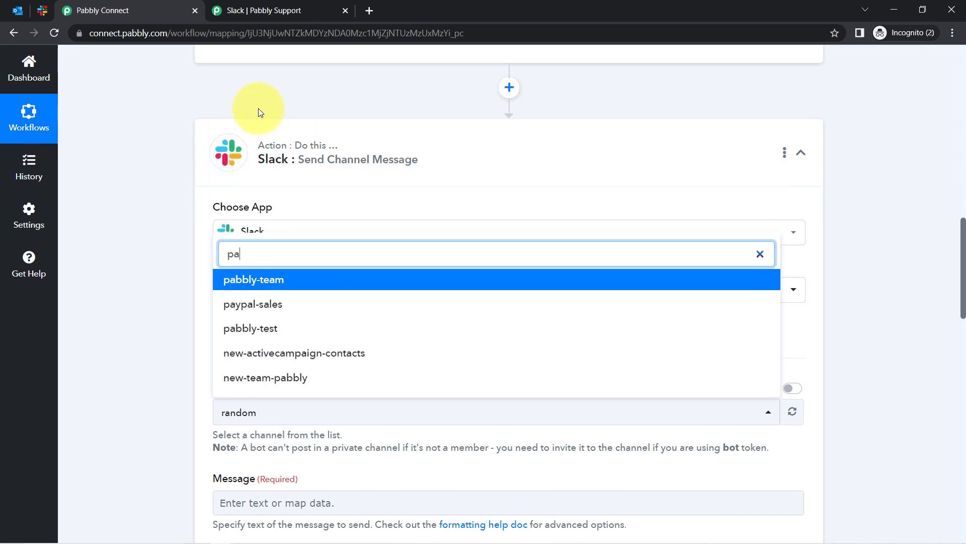
{"action": "left_click", "coordinate": [244, 385]}
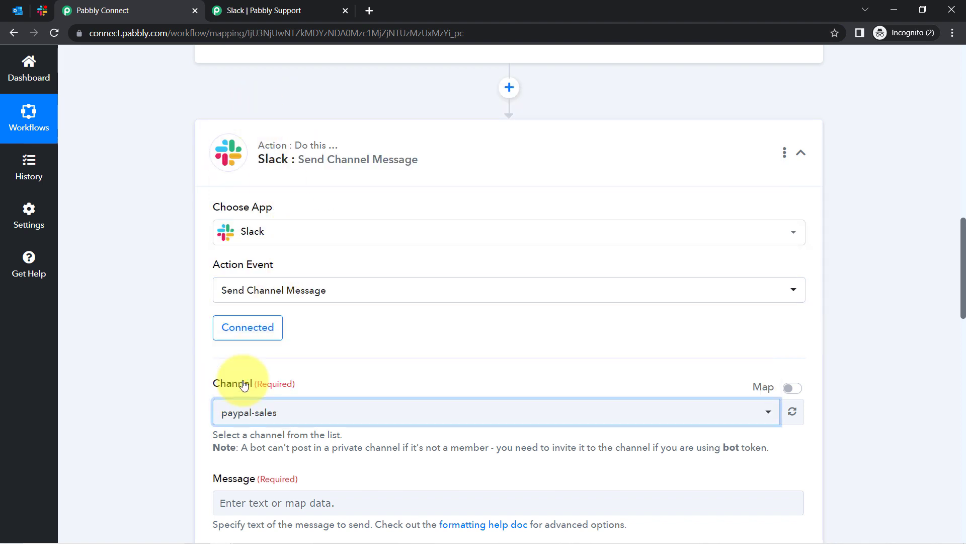
Start the Slack action's message text with the greeting "Hello Team," followed by a blank line
{"action": "left_click_drag", "start_coordinate": [212, 484], "coordinate": [275, 481]}
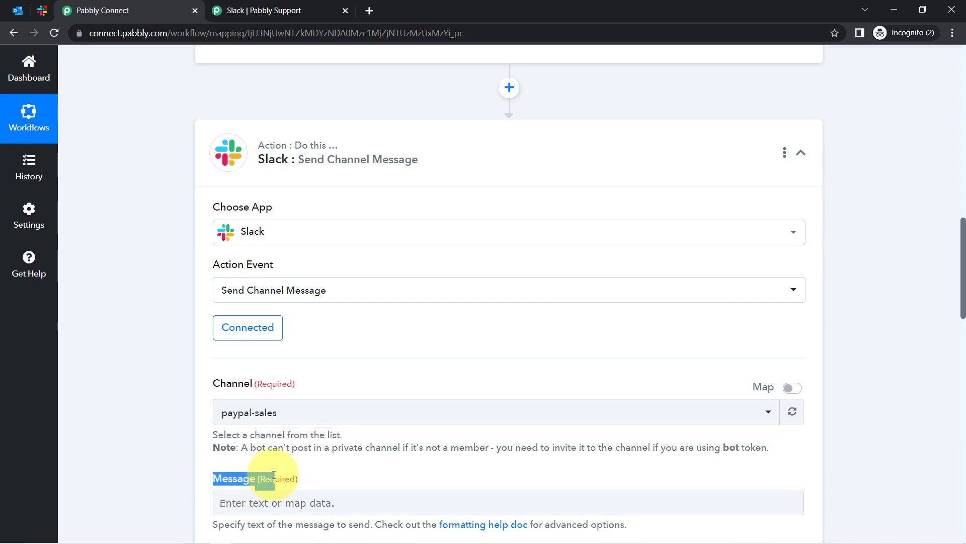
{"action": "left_click_drag", "start_coordinate": [962, 278], "coordinate": [953, 327]}
{"action": "left_click", "coordinate": [241, 242]}
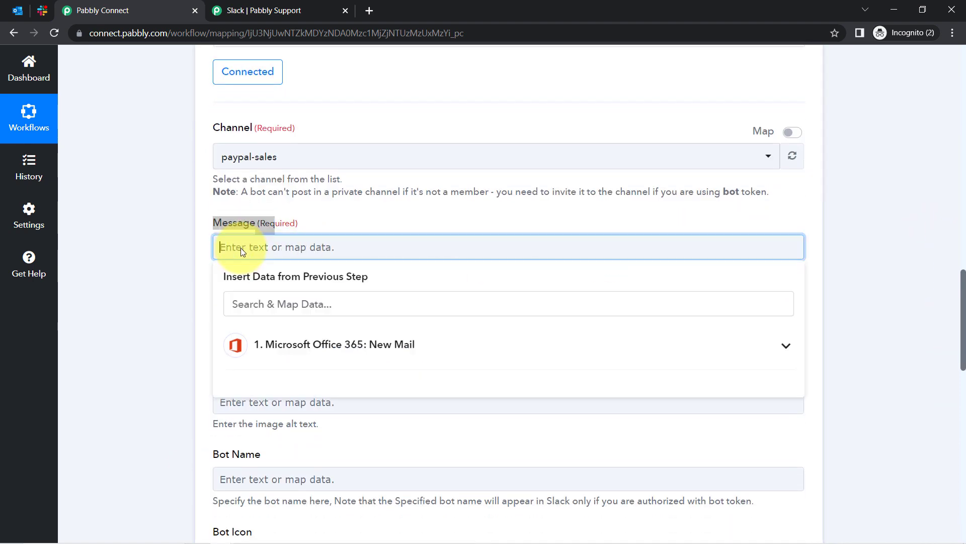
{"action": "left_click", "coordinate": [196, 257]}
{"action": "left_click", "coordinate": [246, 231]}
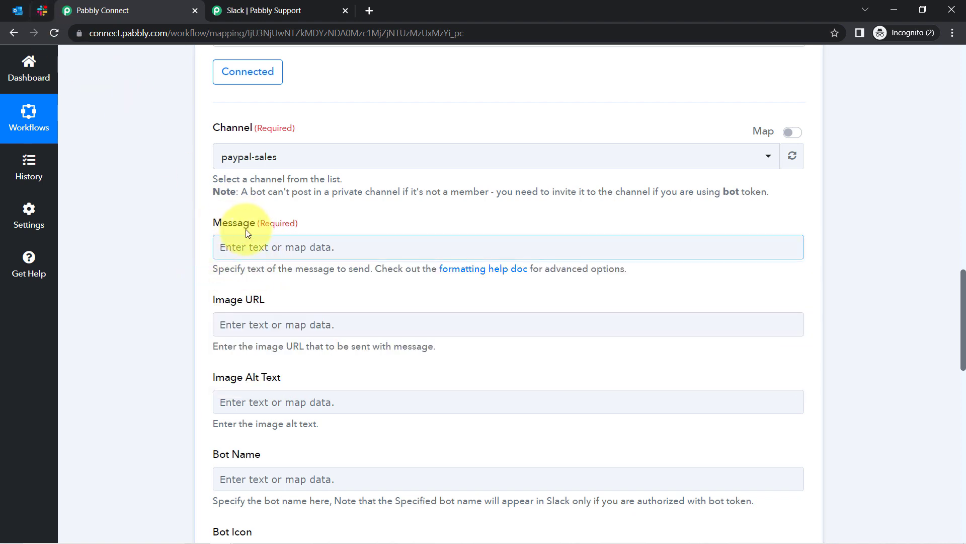
{"action": "left_click", "coordinate": [247, 247]}
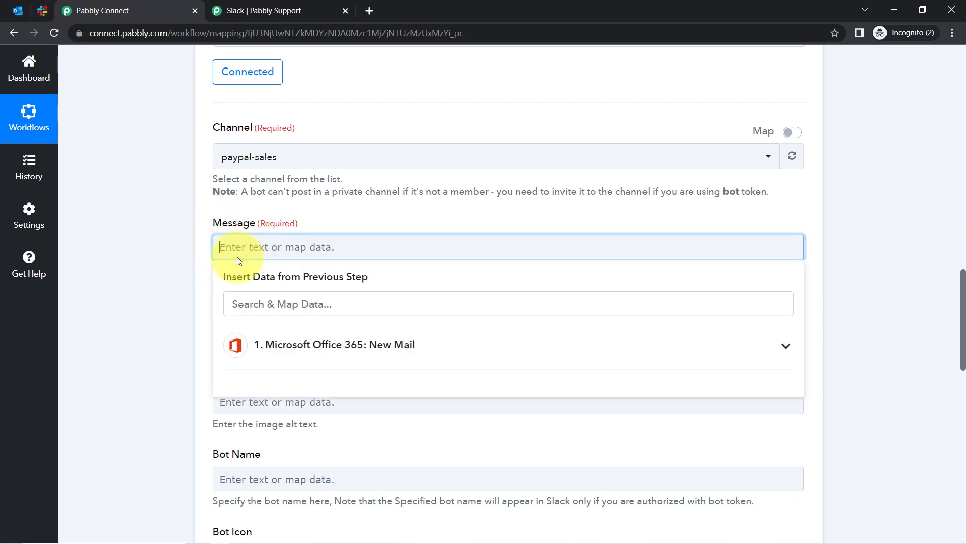
{"action": "left_click", "coordinate": [167, 282]}
{"action": "left_click", "coordinate": [240, 242]}
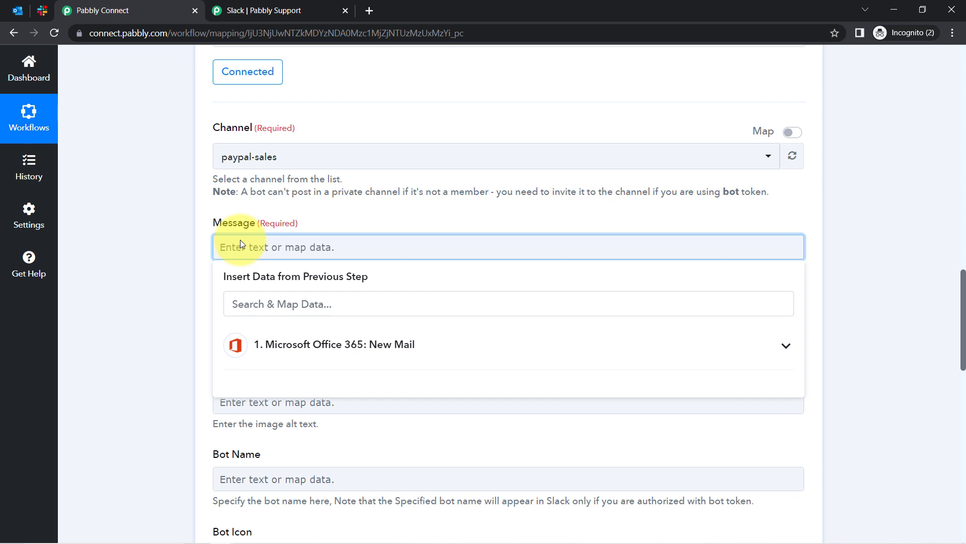
{"action": "type", "text": "Hello Team,"}
{"action": "key", "text": "Return"}
{"action": "key", "text": "Return"}
Add the paragraphs "A new email is recieved in Outlook Account." and "I'm sharing the email details here -" below the greeting, separated by blank lines
{"action": "type", "text": "A new e"}
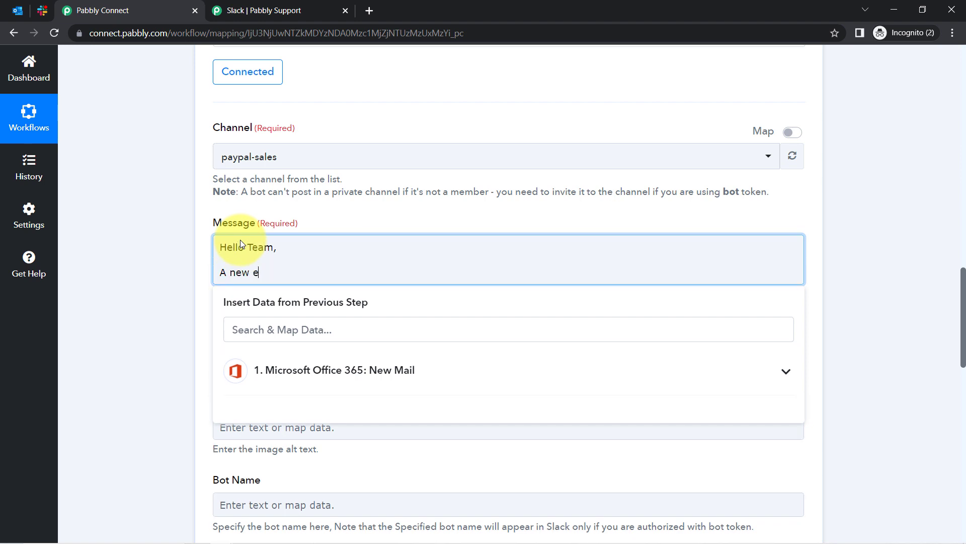
{"action": "type", "text": "mail is recieved in Outlook "}
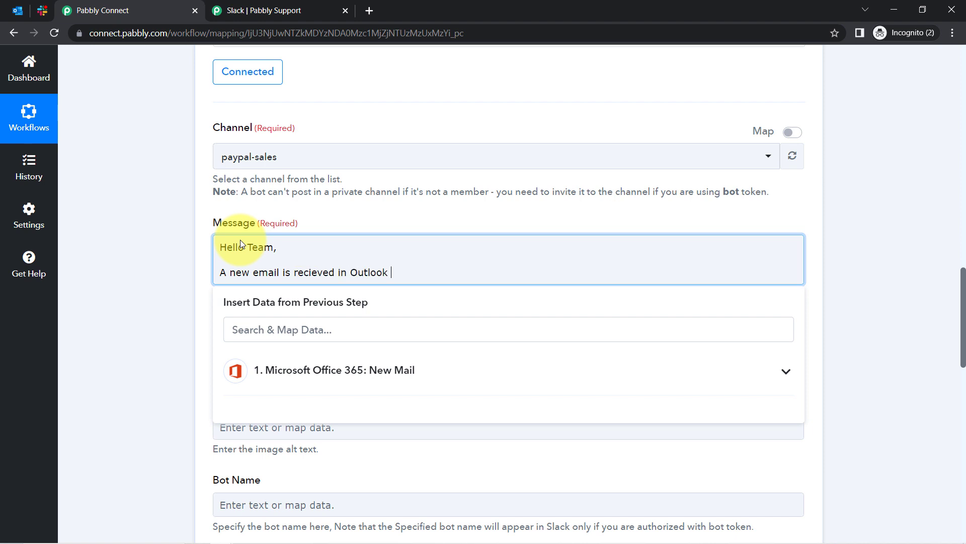
{"action": "type", "text": "Account."}
{"action": "key", "text": "Return"}
{"action": "key", "text": "Return"}
{"action": "type", "text": "I'"}
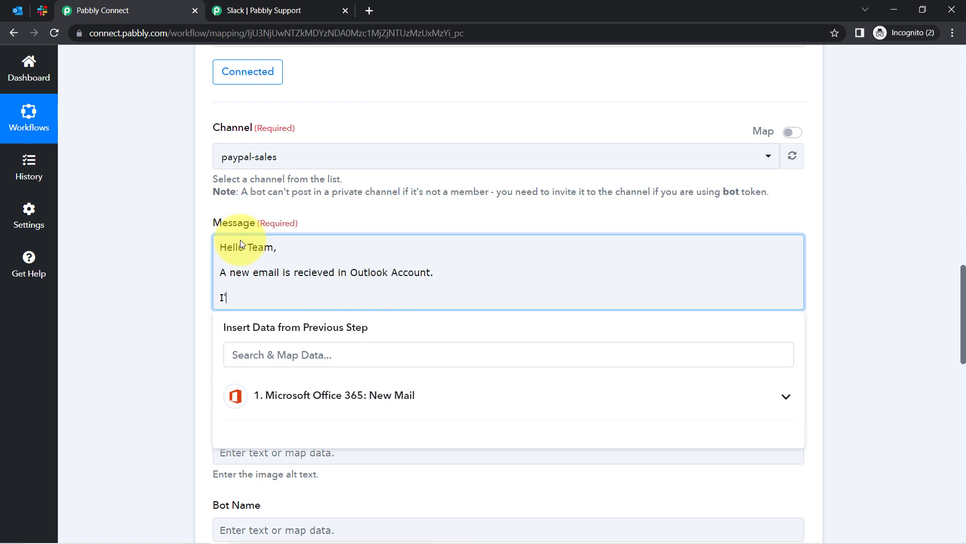
{"action": "type", "text": "m sharing the em"}
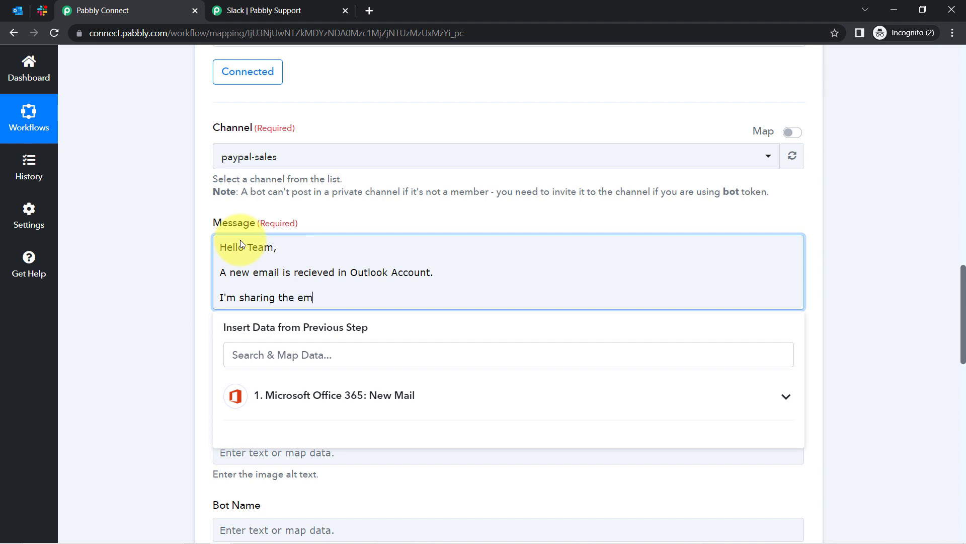
{"action": "type", "text": "ail details here -"}
{"action": "key", "text": "Return"}
{"action": "key", "text": "Return"}
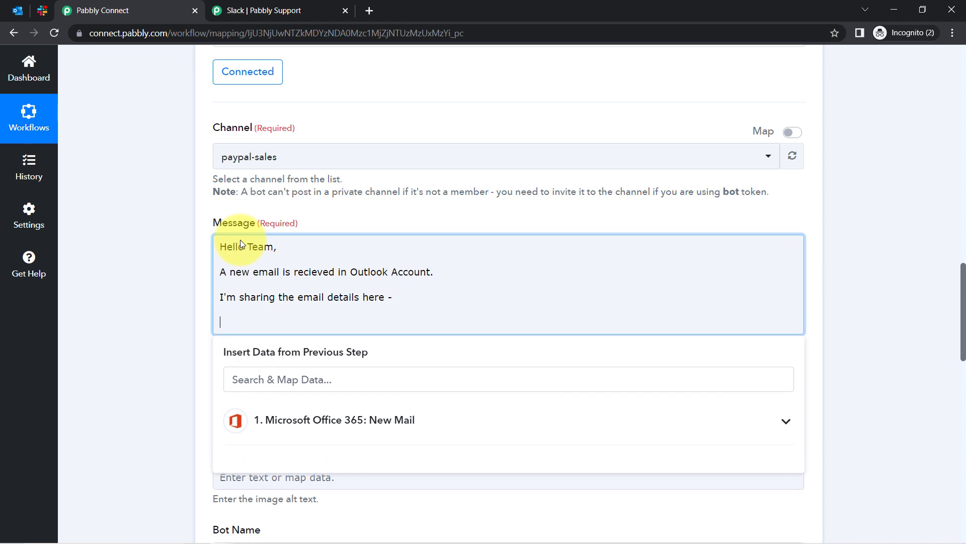
Add a "Sender Name:" line to the message and map the trigger's From EmailAddress Name value after it, searching for "pabb"
{"action": "type", "text": "Sender Name:"}
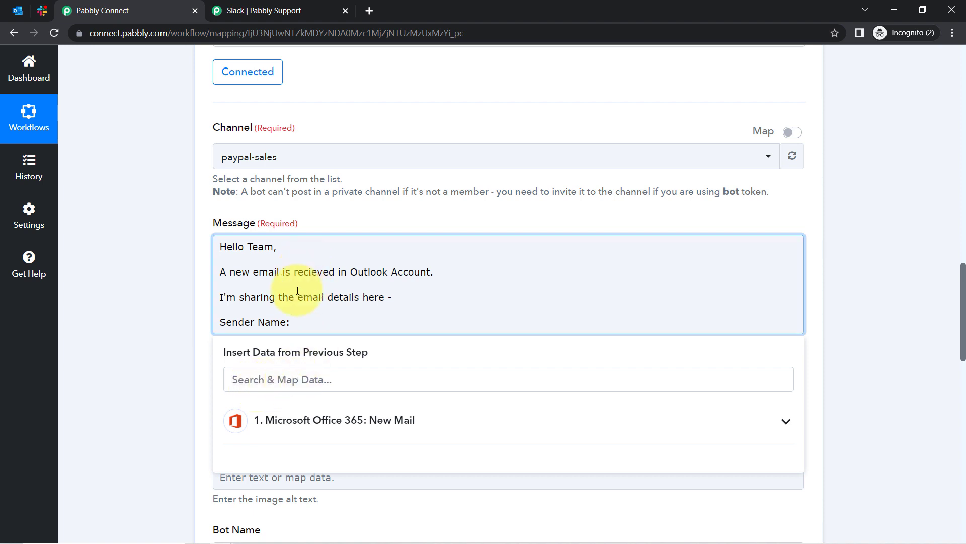
{"action": "left_click", "coordinate": [362, 419]}
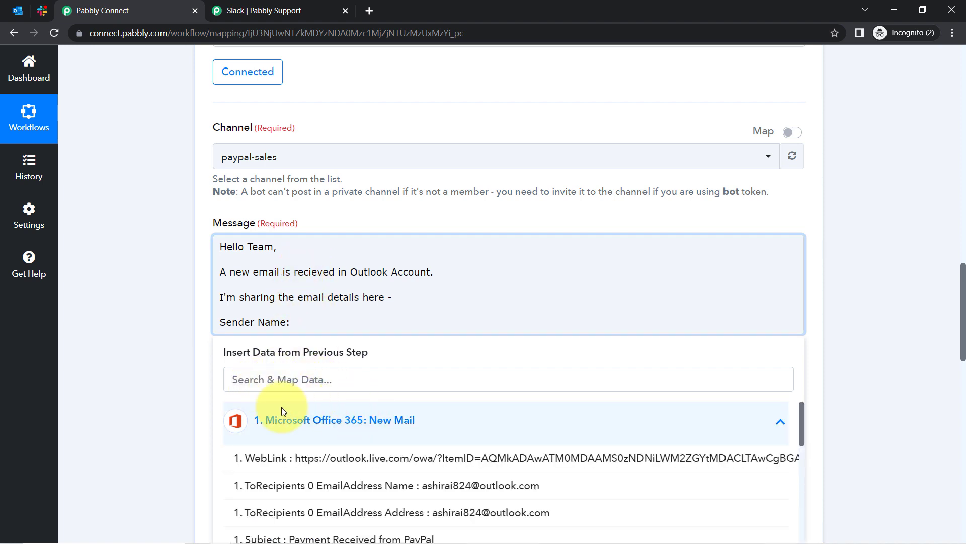
{"action": "left_click", "coordinate": [140, 333]}
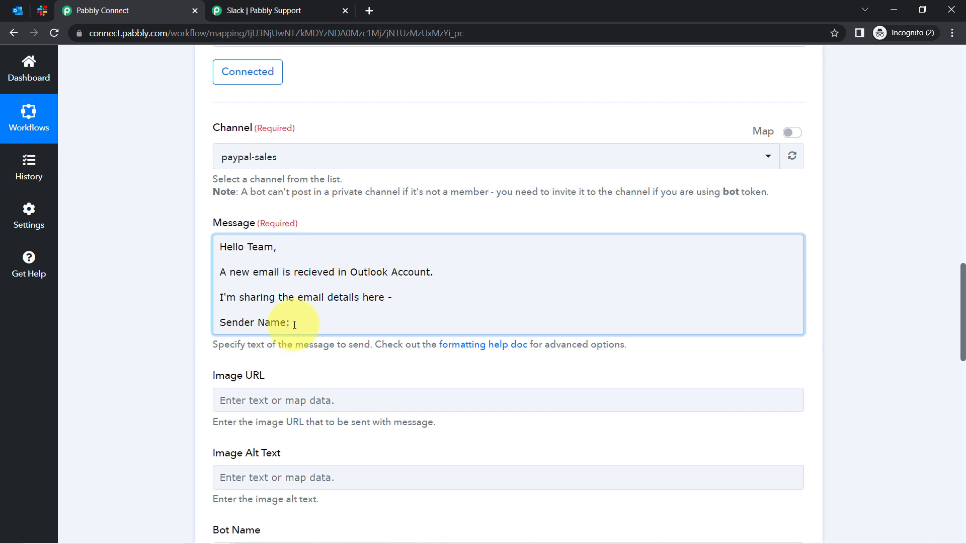
{"action": "left_click", "coordinate": [295, 323]}
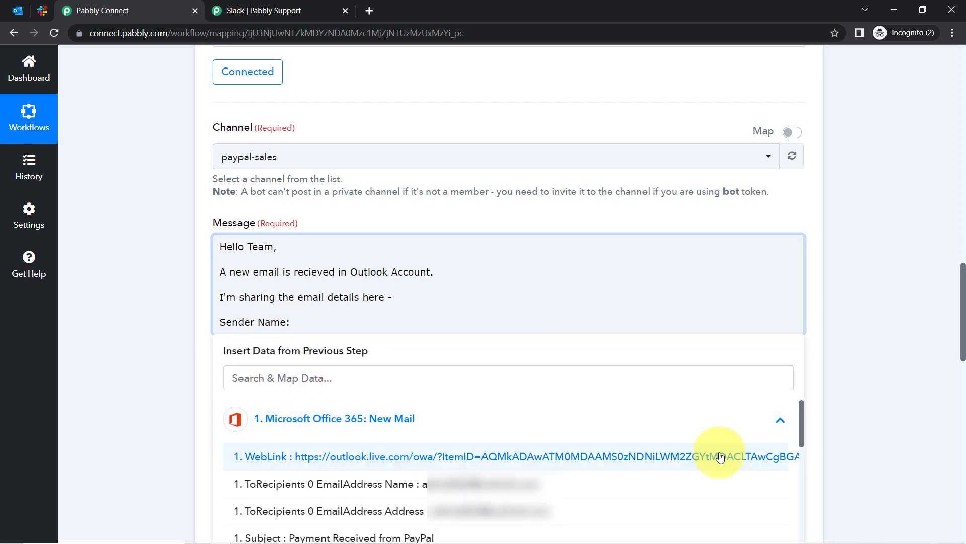
{"action": "left_click", "coordinate": [237, 377]}
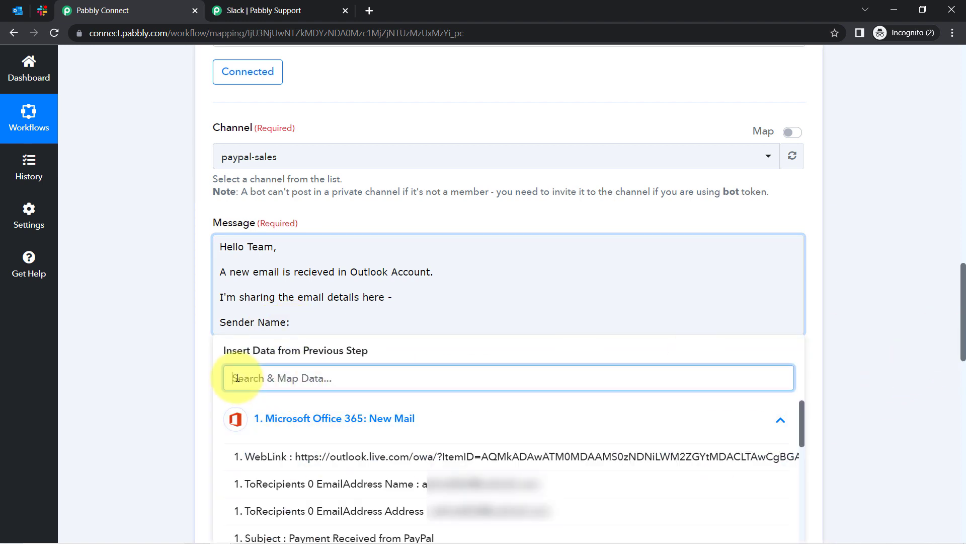
{"action": "type", "text": "pabb"}
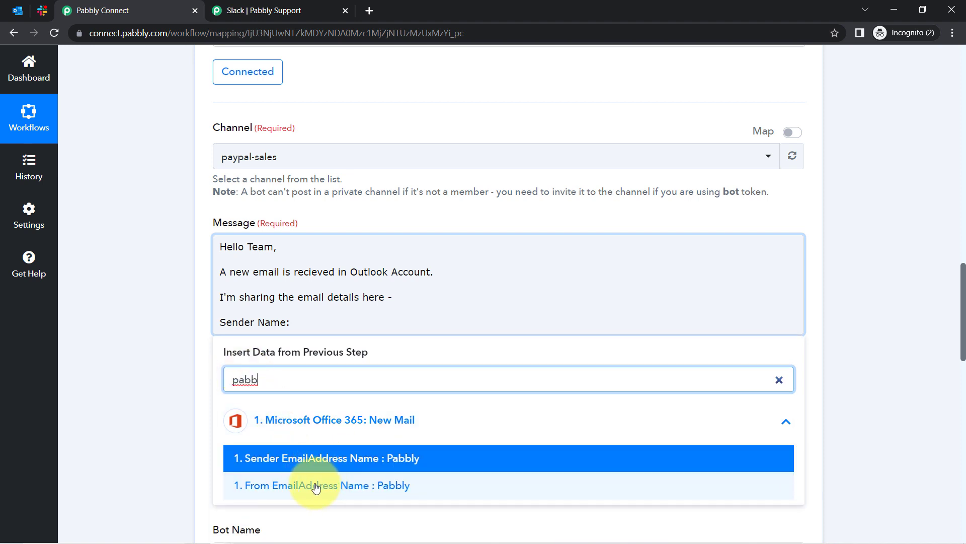
{"action": "left_click", "coordinate": [354, 487]}
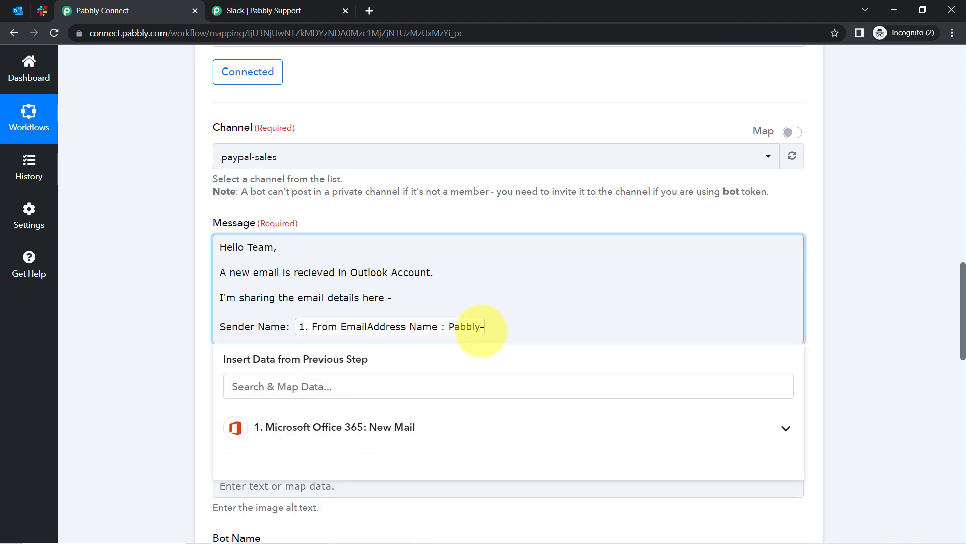
Add a "Sender Email Address:" line and map the trigger's ToRecipients 0 EmailAddress Name value after it, searching for "@"
{"action": "key", "text": "Return"}
{"action": "type", "text": "Sende"}
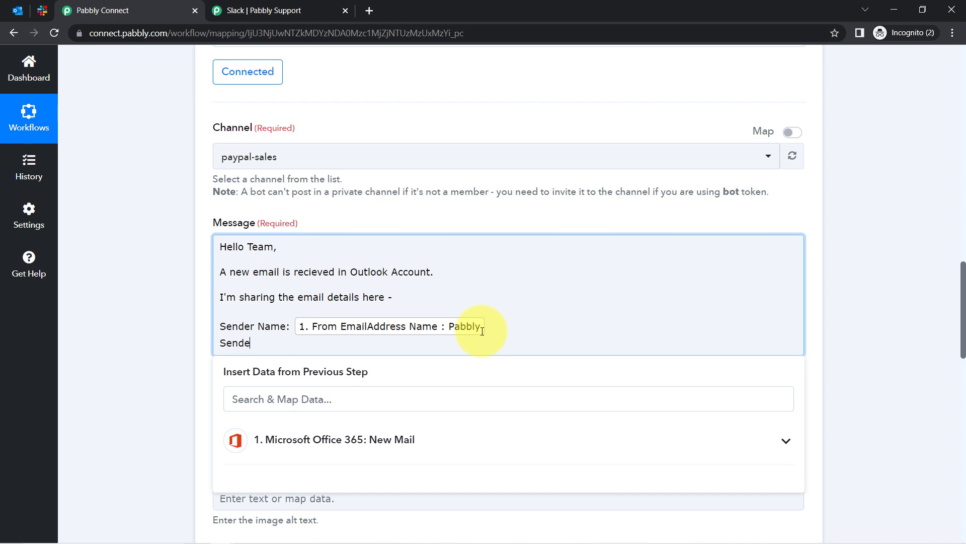
{"action": "type", "text": "r Email Address:"}
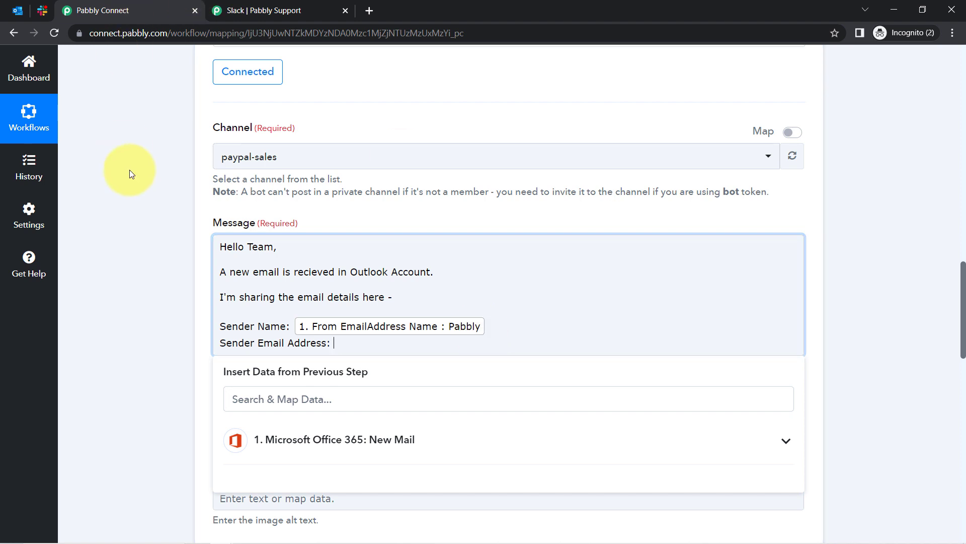
{"action": "left_click", "coordinate": [258, 399]}
{"action": "type", "text": "@"}
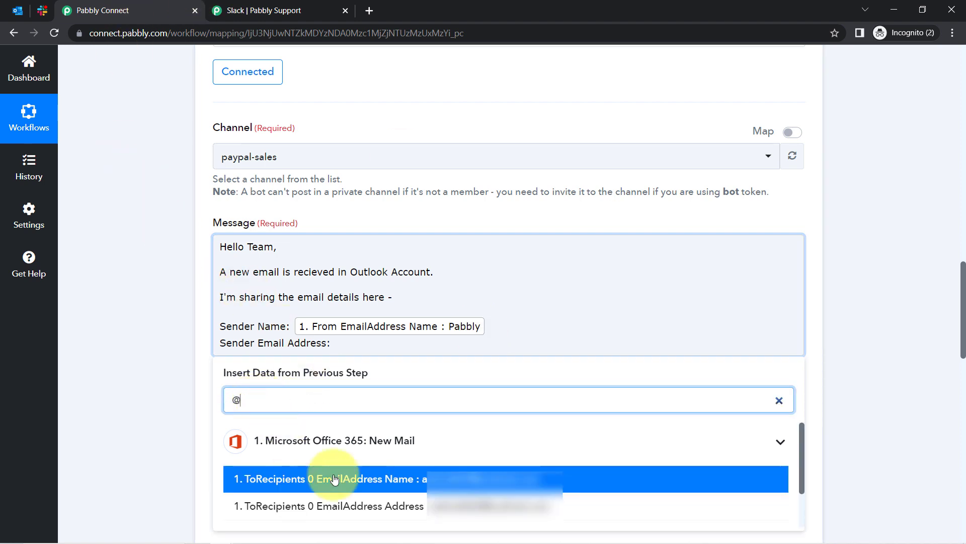
{"action": "left_click", "coordinate": [449, 484]}
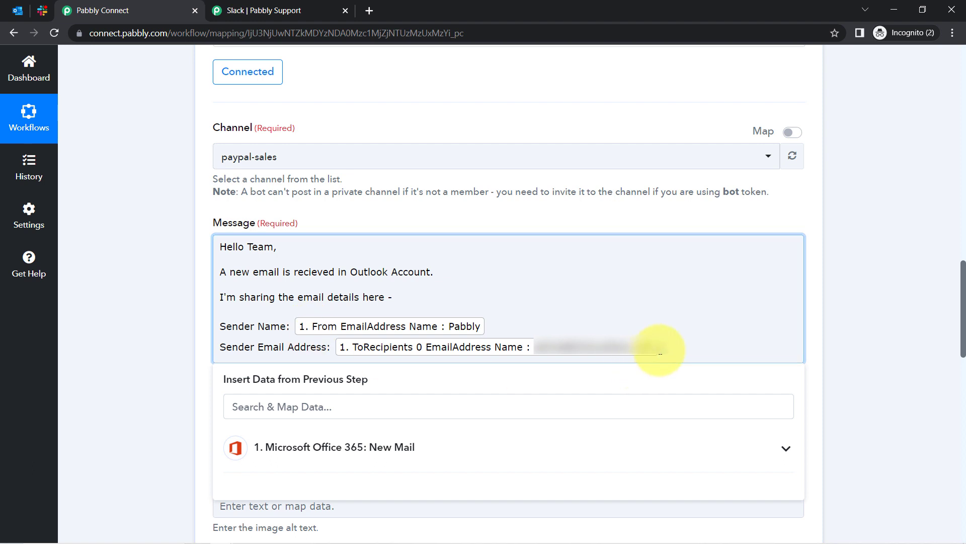
Add an "Email Body:" line and map the trigger's BodyPreview value after it, searching for "bod"
{"action": "key", "text": "Return"}
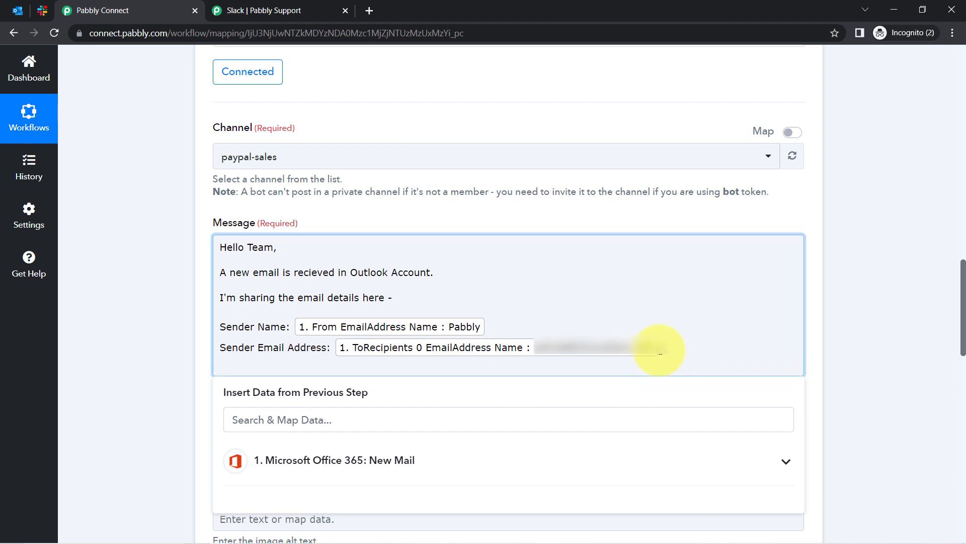
{"action": "type", "text": "Body"}
{"action": "key", "text": "BackSpace"}
{"action": "key", "text": "BackSpace"}
{"action": "key", "text": "BackSpace"}
{"action": "key", "text": "BackSpace"}
{"action": "key", "text": "BackSpace"}
{"action": "type", "text": "Emai"}
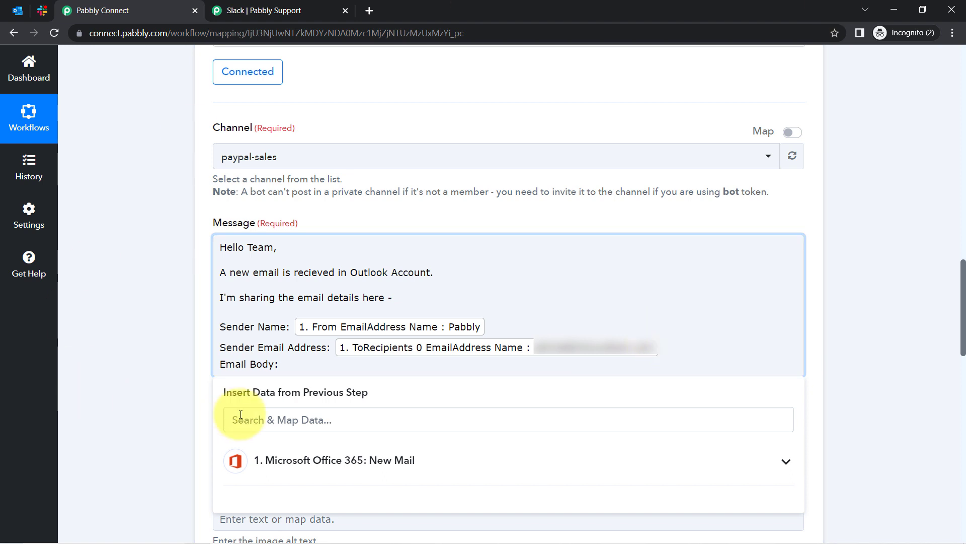
{"action": "left_click", "coordinate": [265, 422]}
{"action": "type", "text": "bod"}
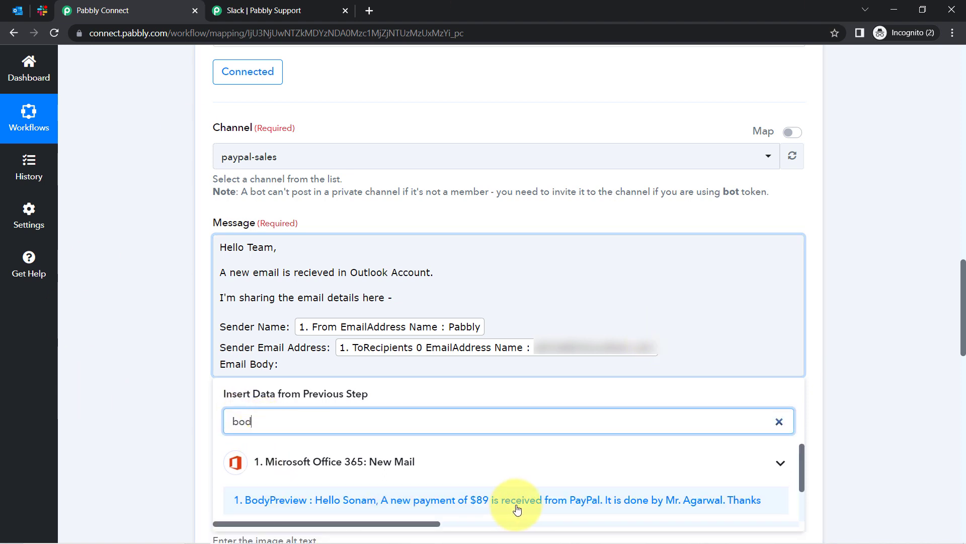
{"action": "left_click", "coordinate": [499, 501]}
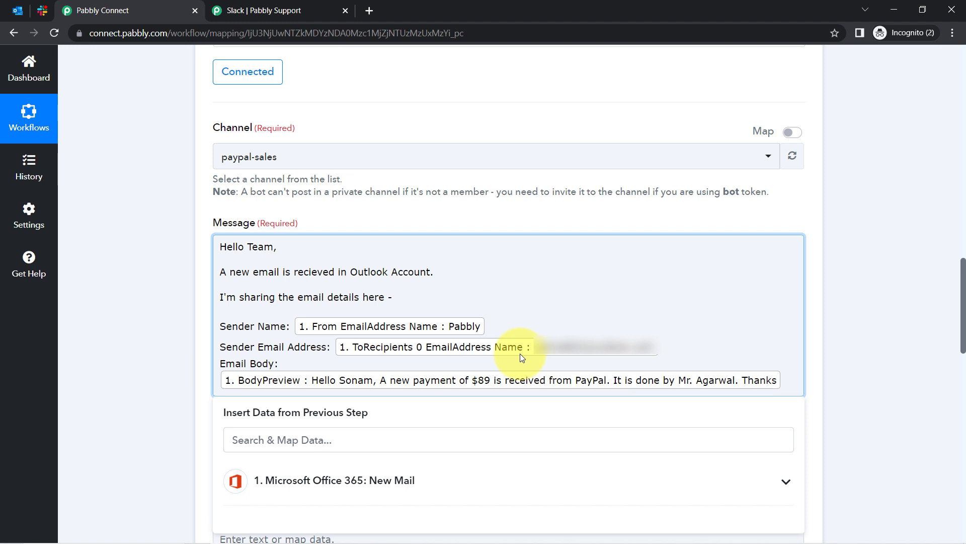
Review the composed message and the remaining optional fields, and save the Slack action while sending a test request
{"action": "left_click_drag", "start_coordinate": [233, 247], "coordinate": [371, 302]}
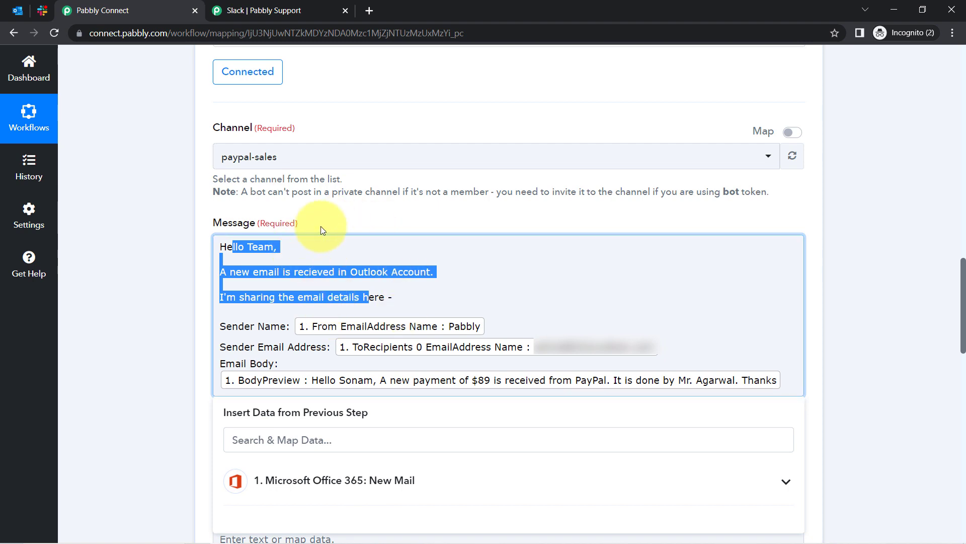
{"action": "left_click", "coordinate": [173, 293]}
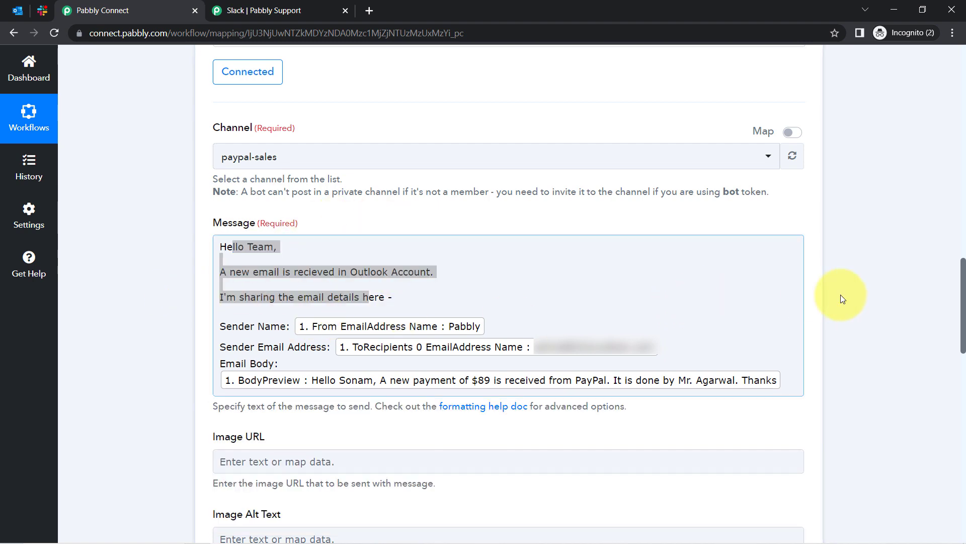
{"action": "left_click_drag", "start_coordinate": [963, 280], "coordinate": [950, 341]}
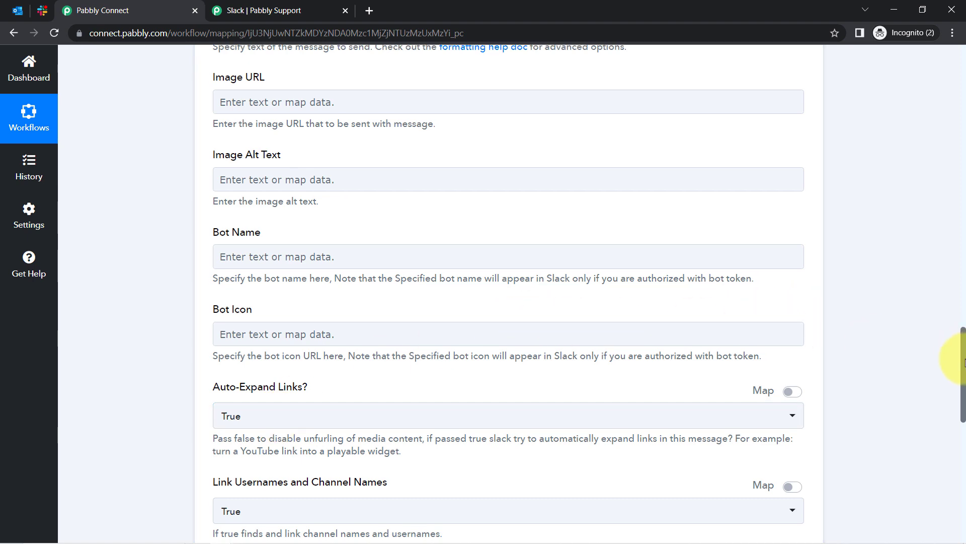
{"action": "scroll", "coordinate": [958, 352], "scroll_direction": "down", "scroll_amount": 3}
{"action": "scroll", "coordinate": [956, 355], "scroll_direction": "up", "scroll_amount": 2}
{"action": "left_click_drag", "start_coordinate": [956, 355], "coordinate": [946, 452]}
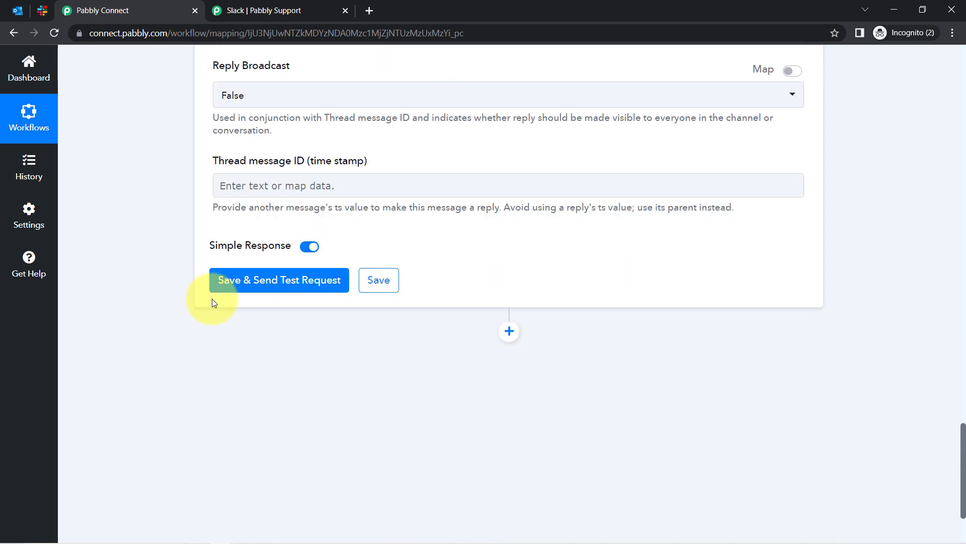
{"action": "left_click", "coordinate": [237, 280]}
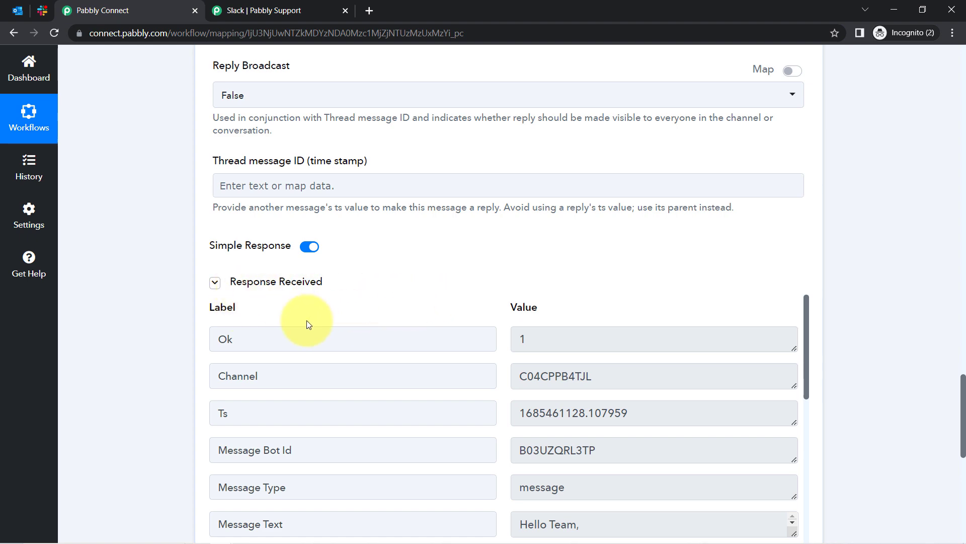
Switch to Slack and check the test message in the paypal-sales channel, reading its greeting, introduction and sender details
{"action": "left_click", "coordinate": [43, 8]}
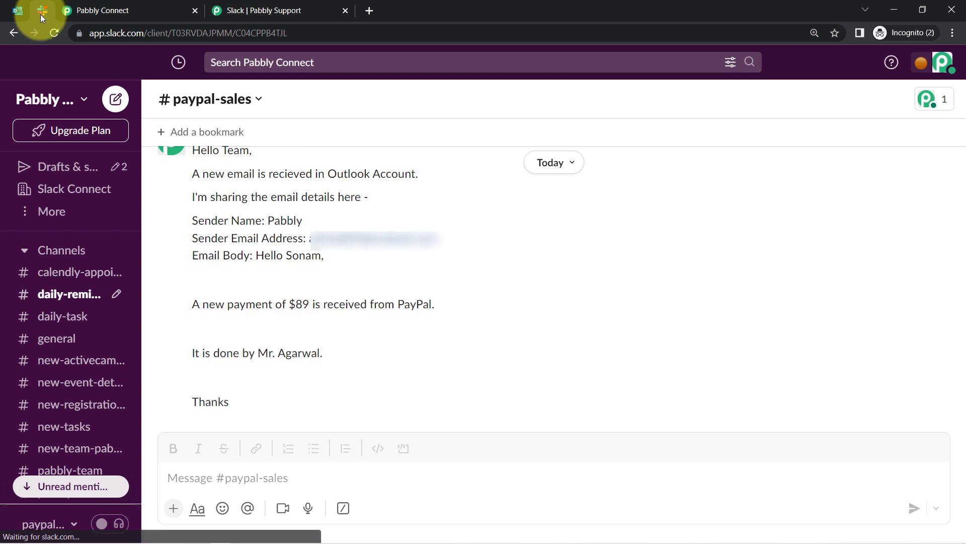
{"action": "scroll", "coordinate": [228, 256], "scroll_direction": "up", "scroll_amount": 2}
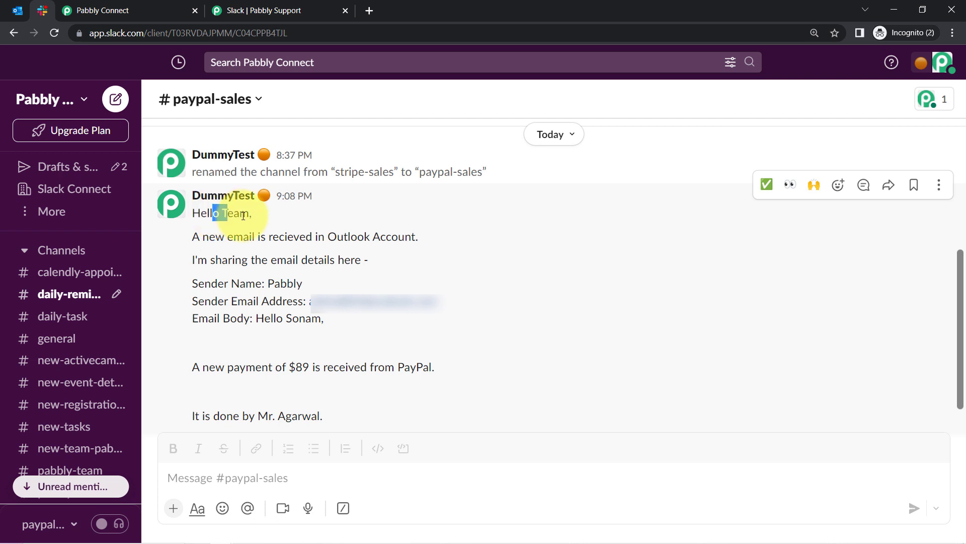
{"action": "left_click_drag", "start_coordinate": [226, 237], "coordinate": [394, 237]}
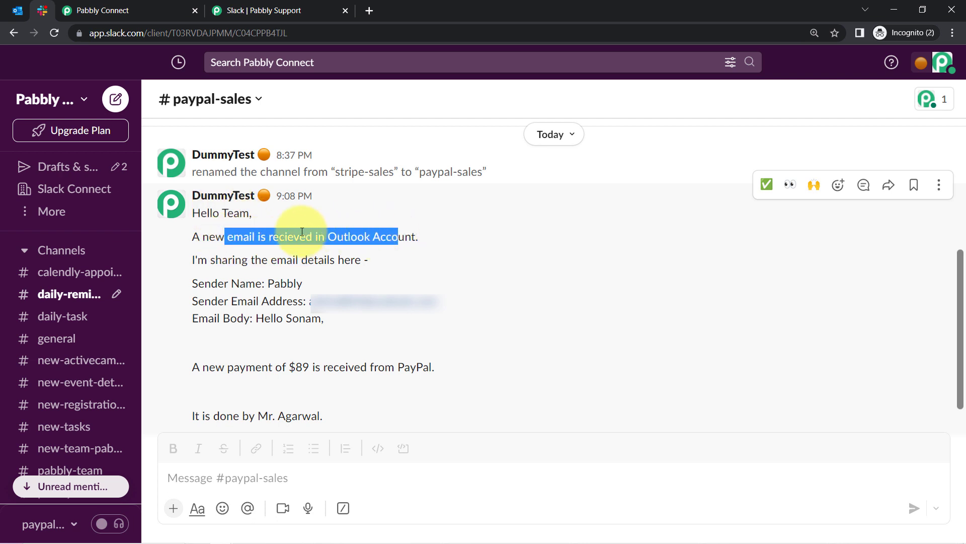
{"action": "left_click_drag", "start_coordinate": [222, 260], "coordinate": [388, 261]}
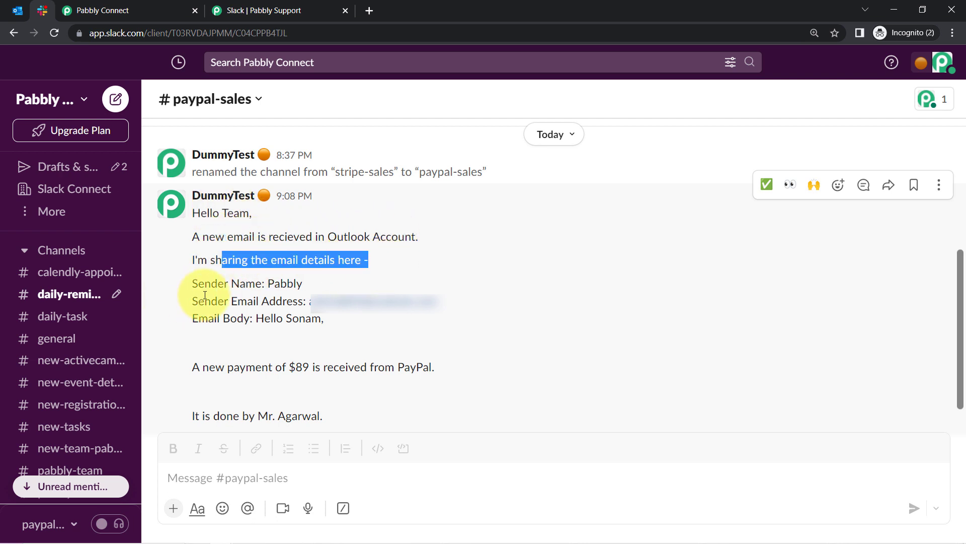
{"action": "left_click_drag", "start_coordinate": [231, 283], "coordinate": [289, 283]}
{"action": "left_click_drag", "start_coordinate": [211, 301], "coordinate": [259, 301]}
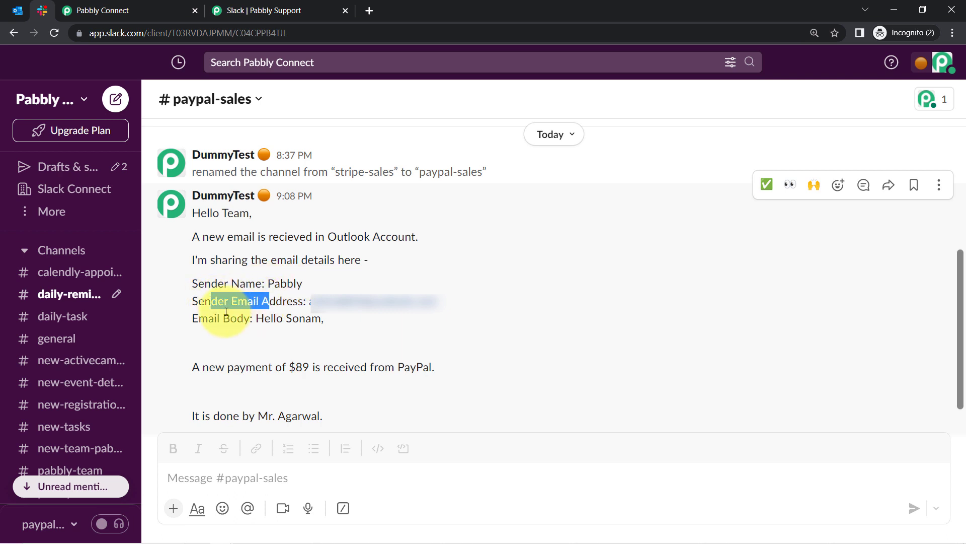
Read the email body in the Slack test message, and switch to Outlook to compare it with the email in the inbox
{"action": "left_click_drag", "start_coordinate": [209, 318], "coordinate": [282, 387]}
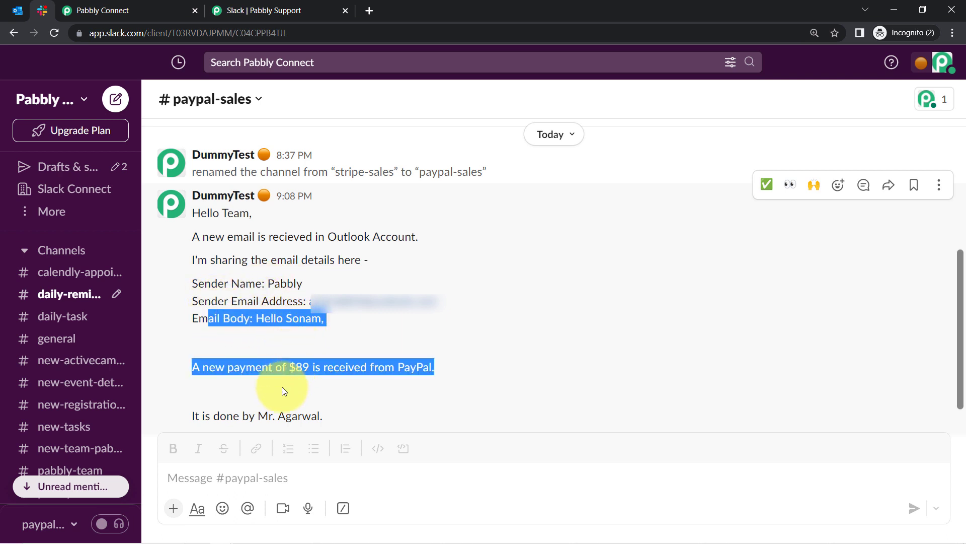
{"action": "scroll", "coordinate": [282, 387], "scroll_direction": "down", "scroll_amount": 2}
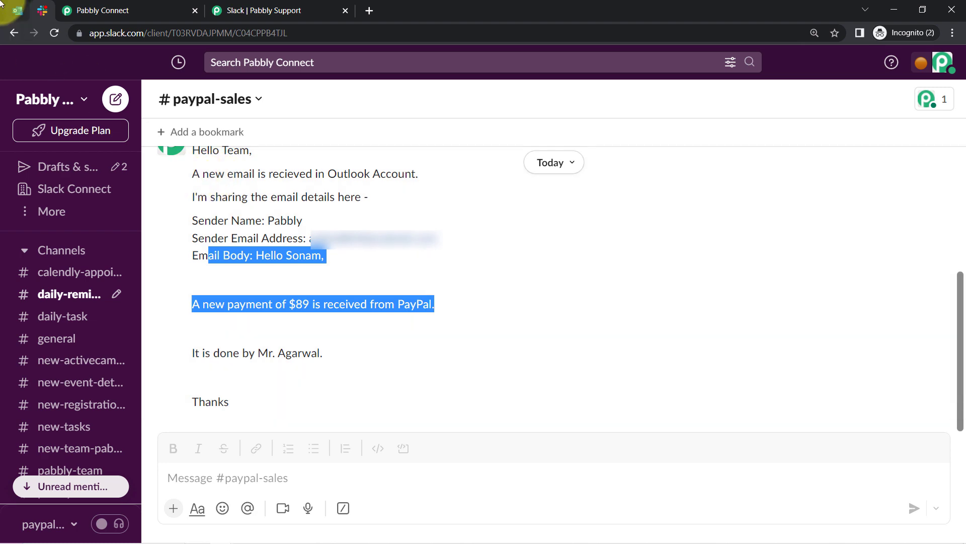
{"action": "left_click", "coordinate": [18, 10]}
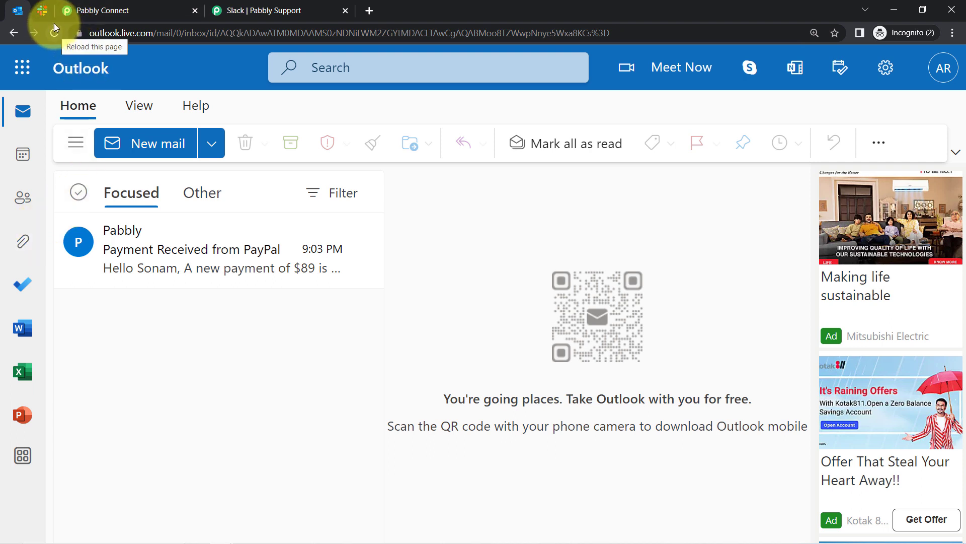
{"action": "mouse_move", "coordinate": [35, 18]}
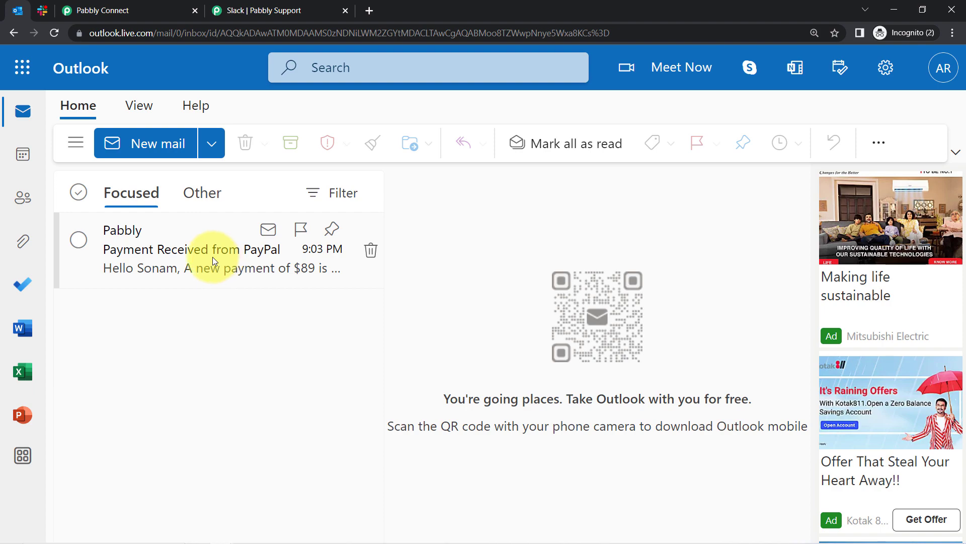
Switch back to Pabbly Connect and add a Filter by Pabbly step between the trigger and the Slack action
{"action": "left_click", "coordinate": [88, 4]}
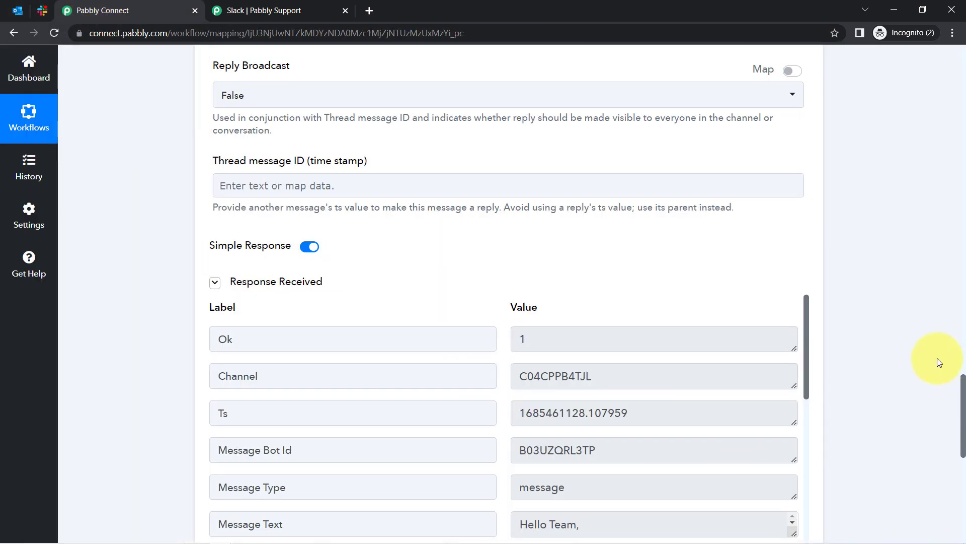
{"action": "left_click_drag", "start_coordinate": [963, 436], "coordinate": [927, 229]}
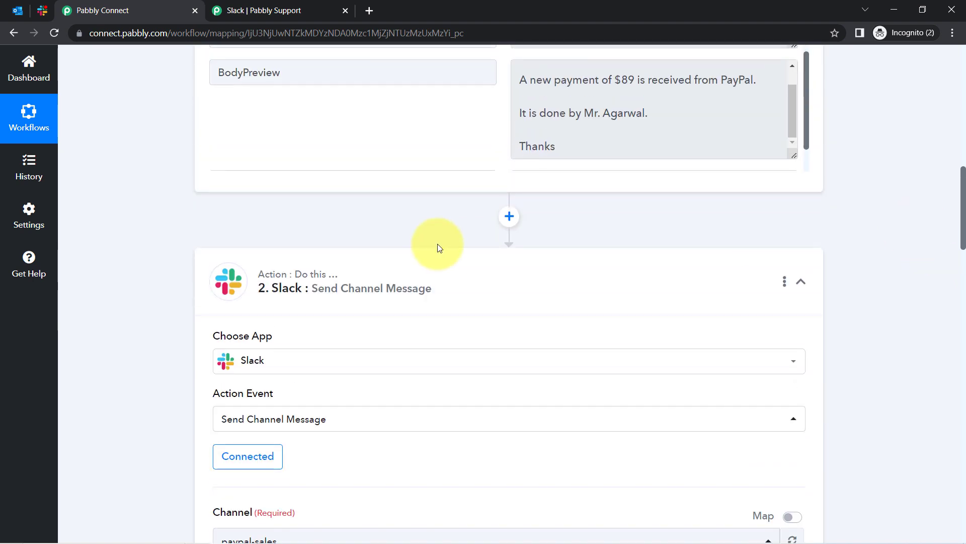
{"action": "left_click", "coordinate": [505, 218]}
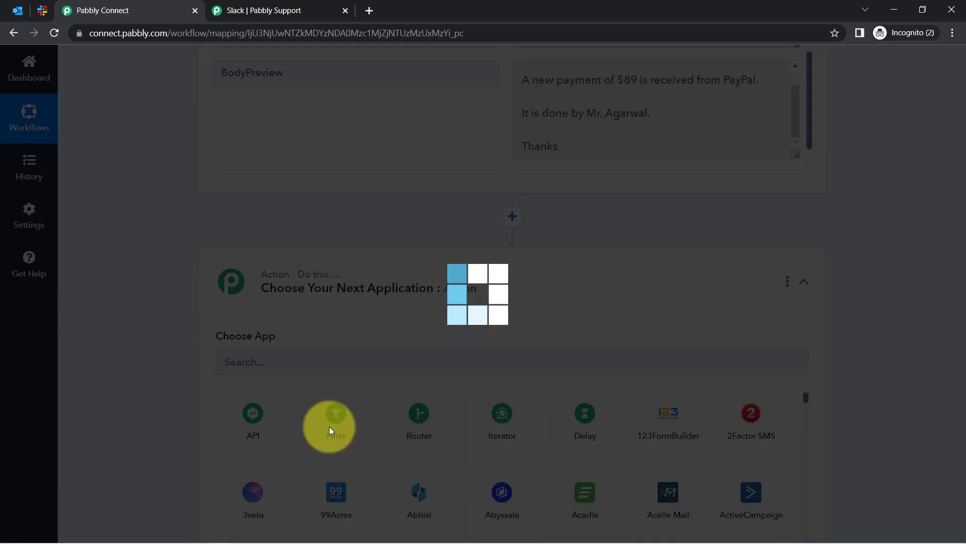
{"action": "left_click", "coordinate": [329, 427]}
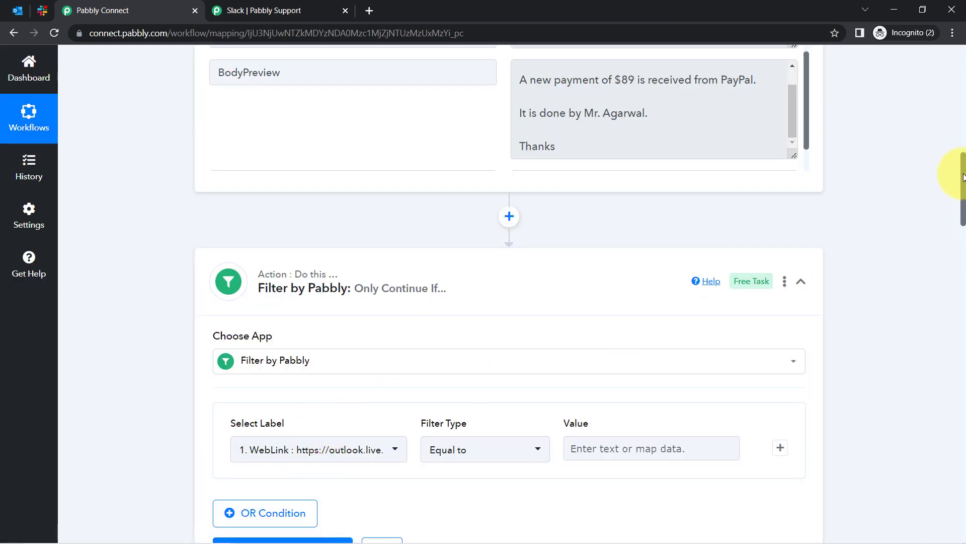
{"action": "left_click_drag", "start_coordinate": [960, 173], "coordinate": [950, 208]}
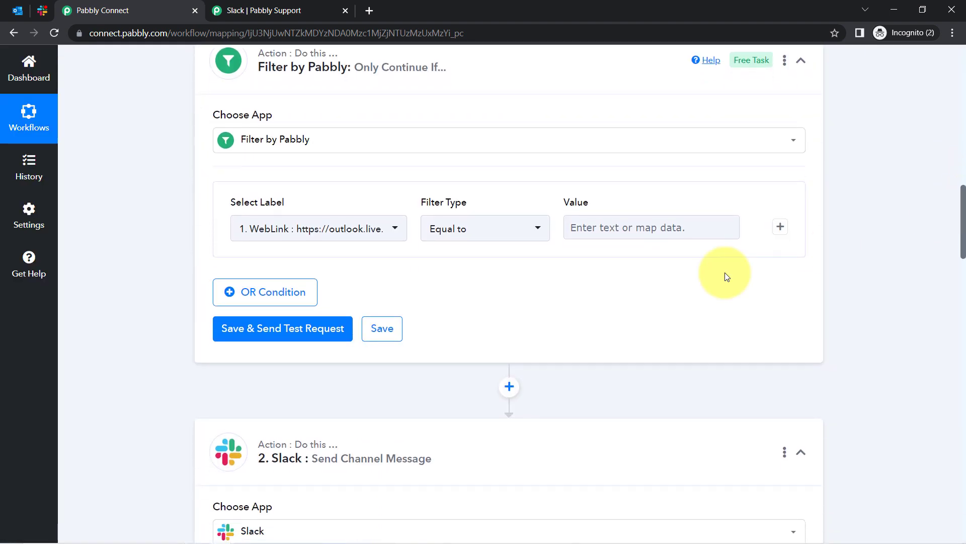
Open the first filter condition's label choices, expand the Microsoft Office 365: New Mail data, and check the Outlook inbox for matching fields
{"action": "left_click", "coordinate": [311, 227]}
{"action": "left_click", "coordinate": [311, 227]}
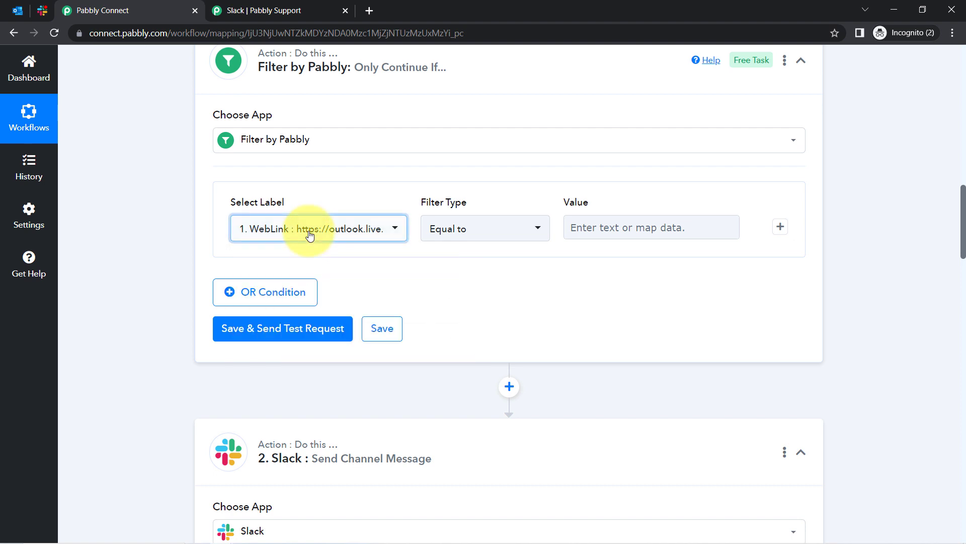
{"action": "left_click", "coordinate": [281, 222]}
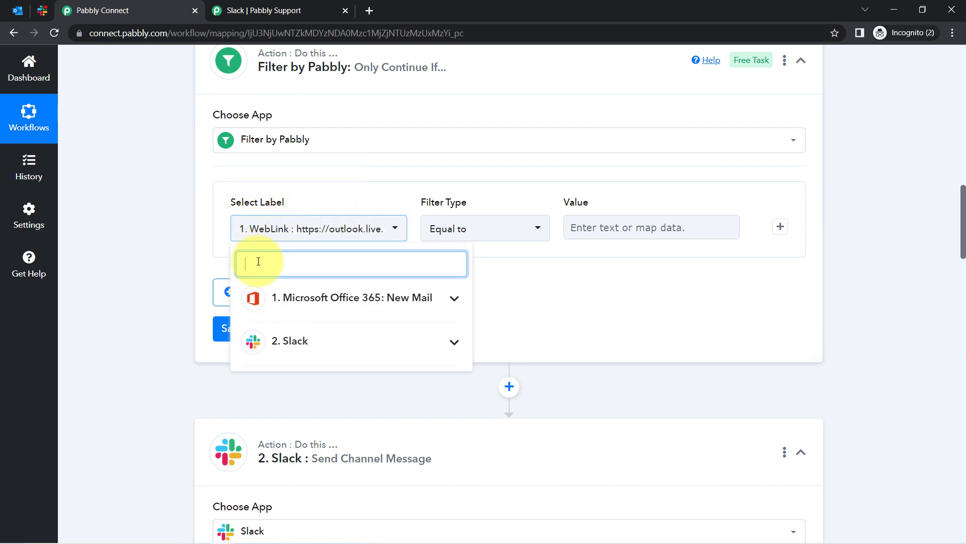
{"action": "left_click", "coordinate": [339, 310]}
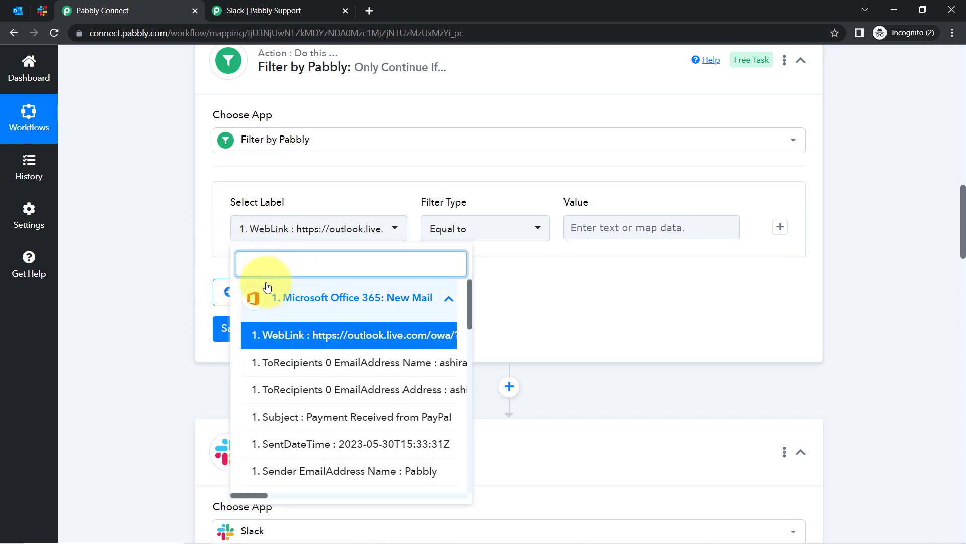
{"action": "left_click", "coordinate": [22, 13]}
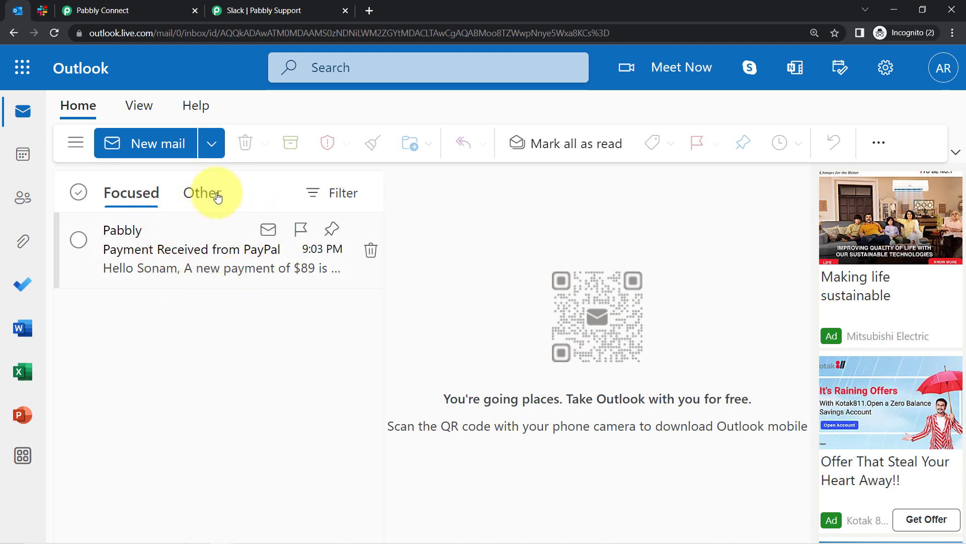
{"action": "left_click", "coordinate": [101, 7]}
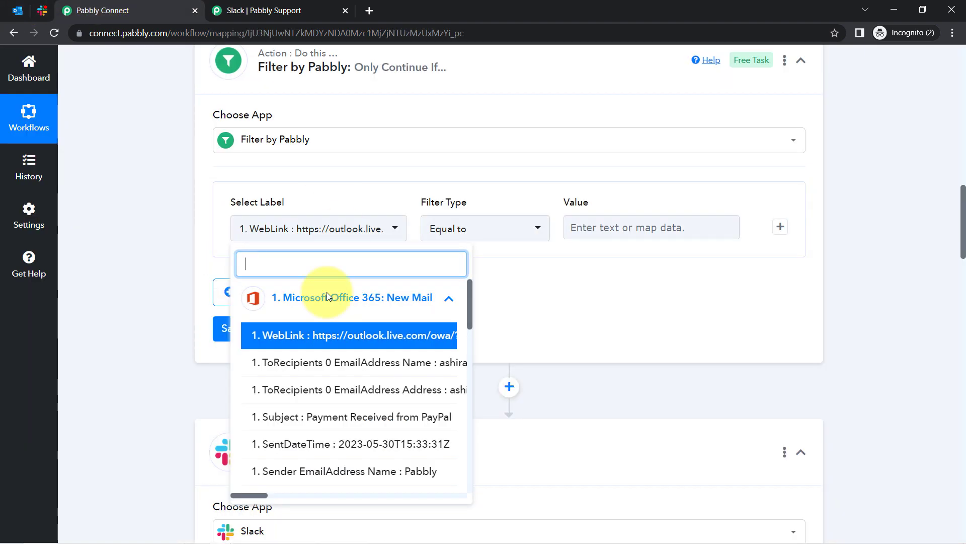
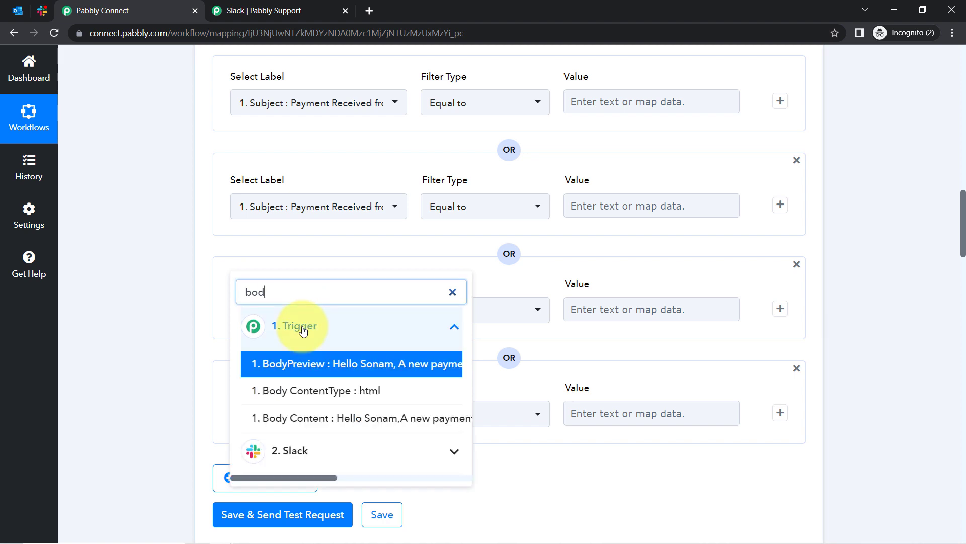
Choose Body Content as the fourth condition's label, and set the filter type to Contains for the first, third and fourth conditions
{"action": "left_click", "coordinate": [281, 416]}
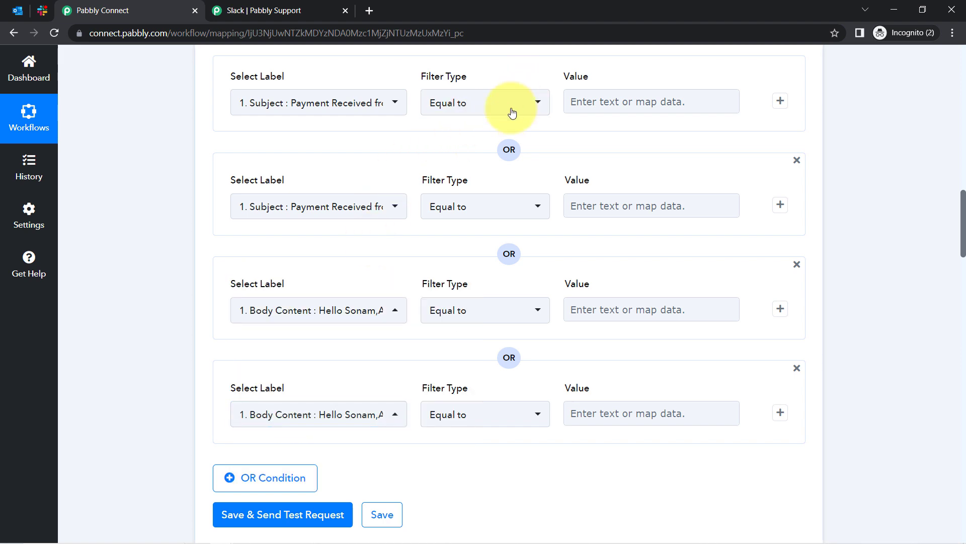
{"action": "left_click", "coordinate": [447, 104]}
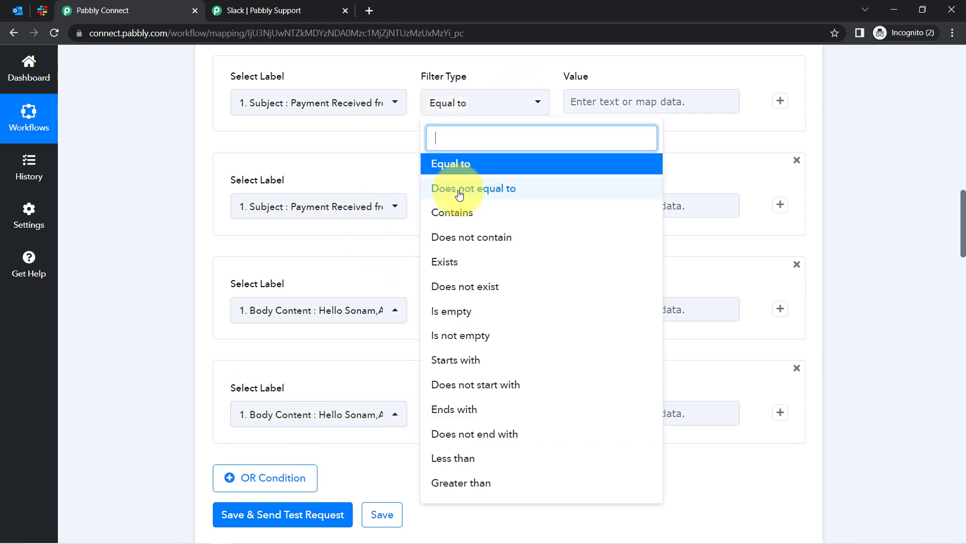
{"action": "left_click", "coordinate": [447, 209]}
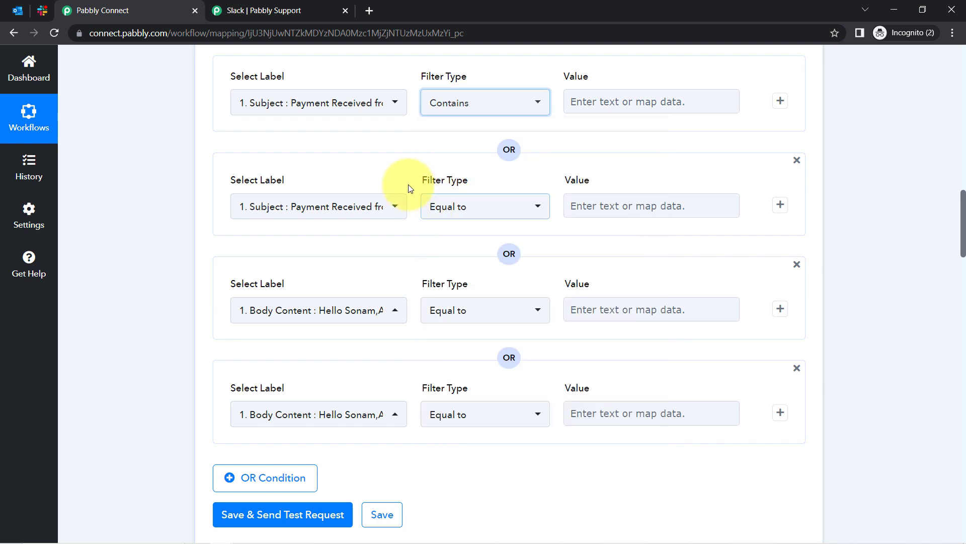
{"action": "left_click", "coordinate": [447, 207]}
{"action": "left_click", "coordinate": [448, 264]}
{"action": "left_click", "coordinate": [454, 321]}
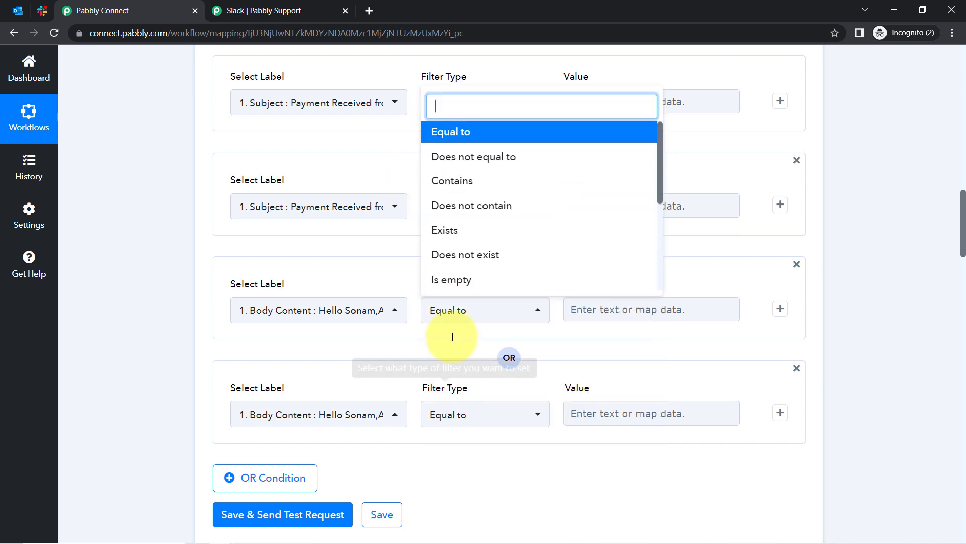
{"action": "left_click", "coordinate": [448, 184]}
{"action": "left_click", "coordinate": [475, 412]}
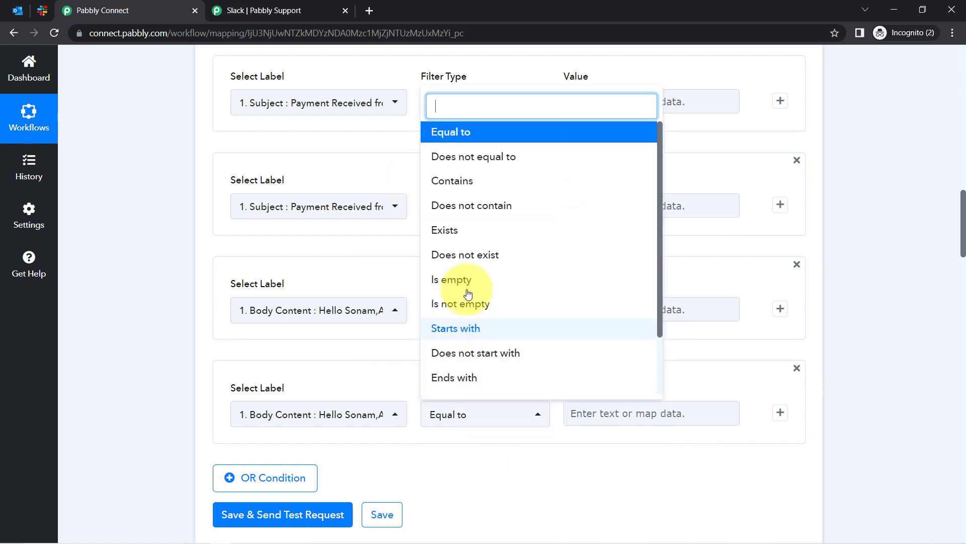
{"action": "left_click", "coordinate": [449, 185]}
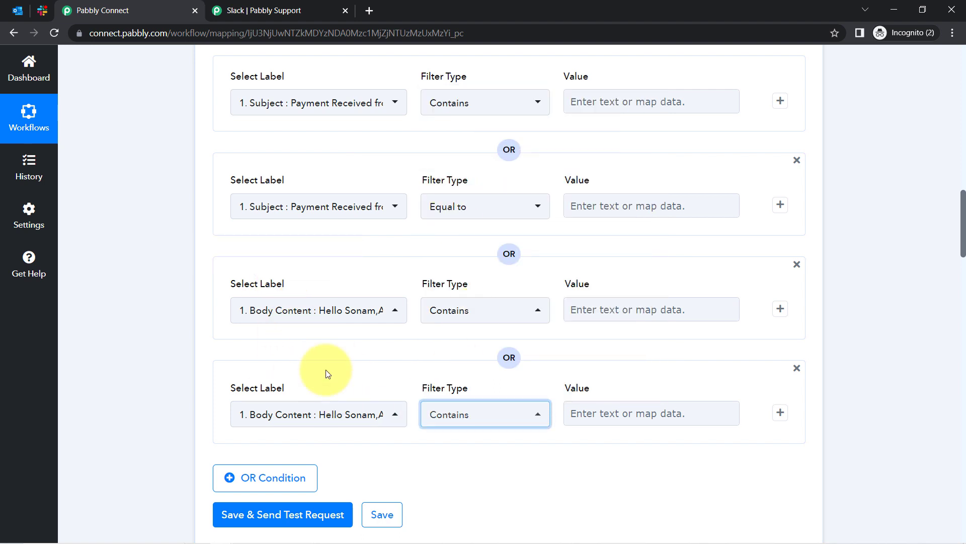
Set the values of the two Subject conditions to "payment" and "received"
{"action": "left_click", "coordinate": [602, 104]}
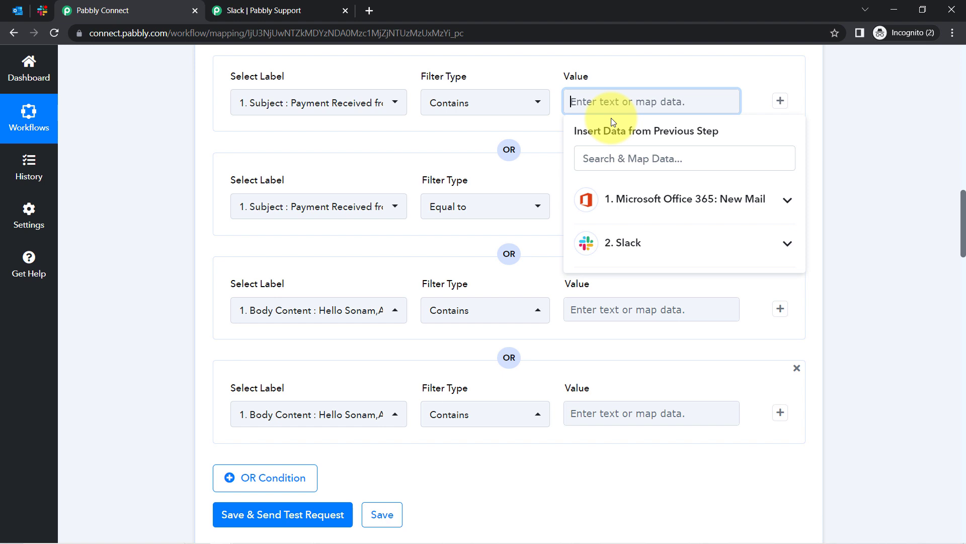
{"action": "type", "text": "payment"}
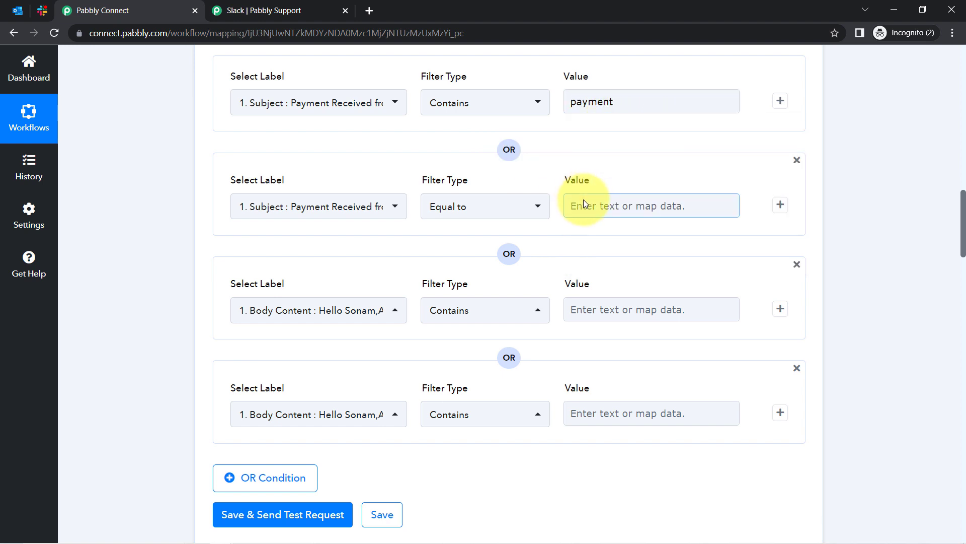
{"action": "left_click", "coordinate": [584, 203]}
{"action": "type", "text": "recei"}
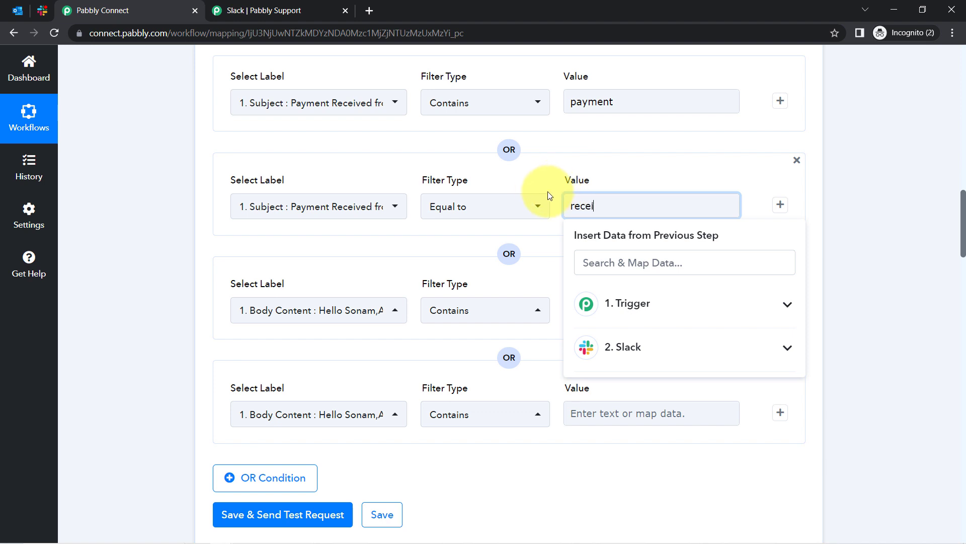
{"action": "type", "text": "ved"}
Set the two Body Content condition values to "paypal" and "payments", and save the filter while sending a test request
{"action": "left_click", "coordinate": [586, 301]}
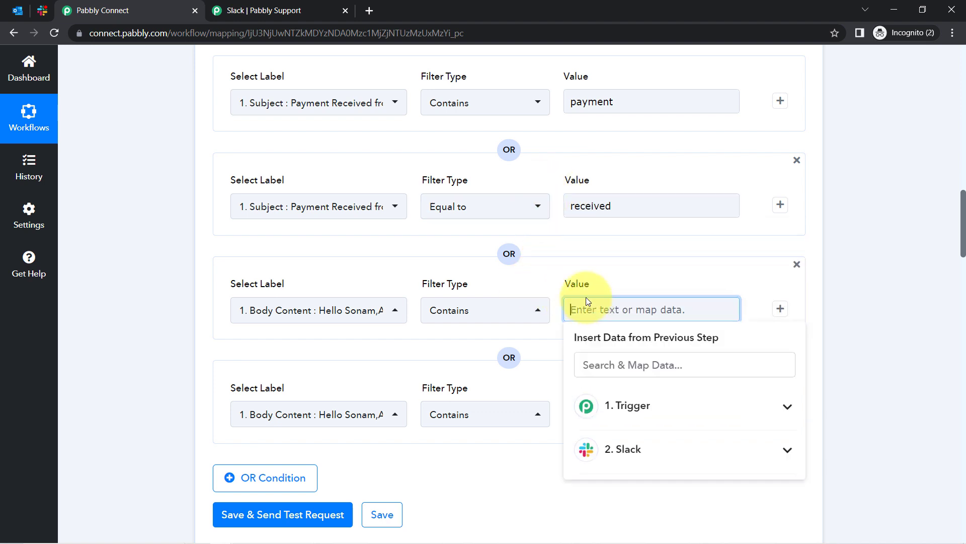
{"action": "type", "text": "papa"}
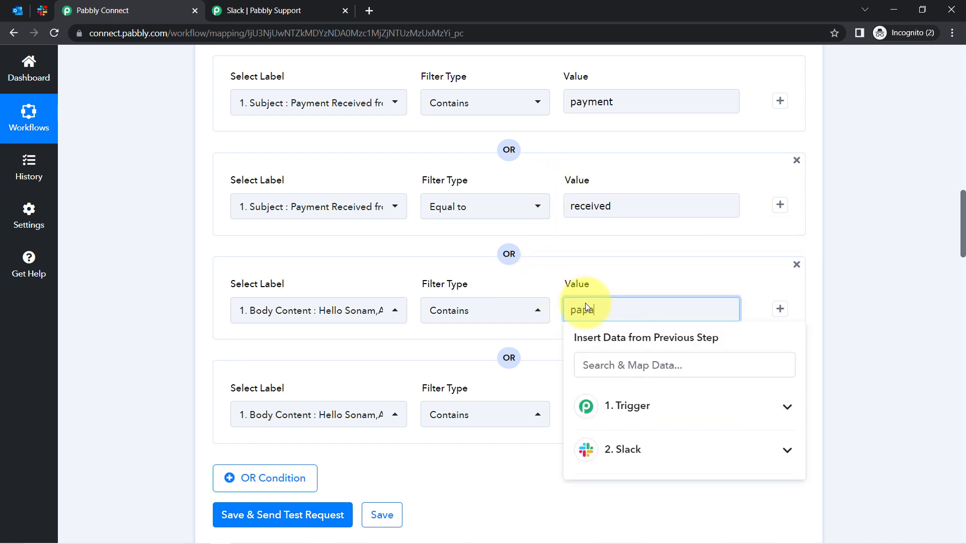
{"action": "type", "text": "l"}
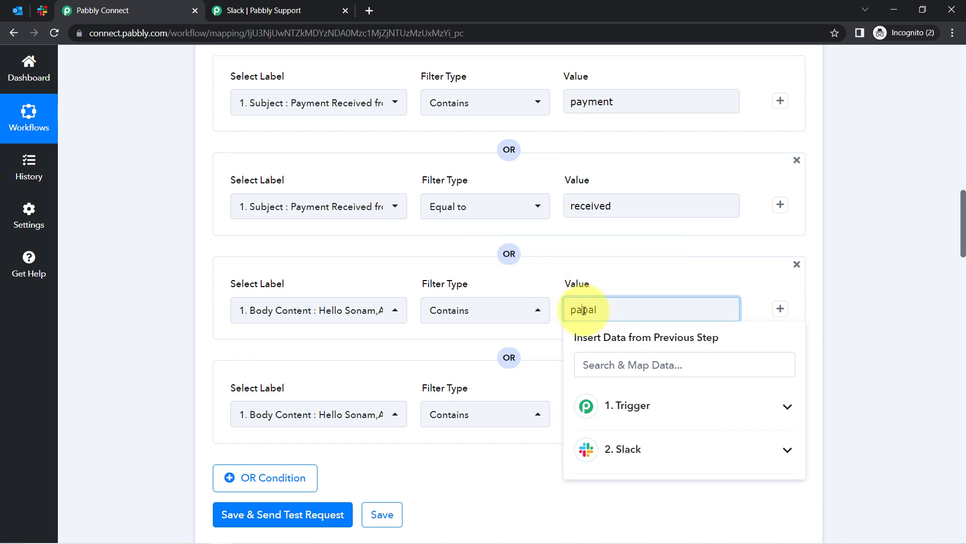
{"action": "left_click", "coordinate": [583, 310]}
{"action": "type", "text": "y"}
{"action": "left_click", "coordinate": [600, 410]}
{"action": "type", "text": "p"}
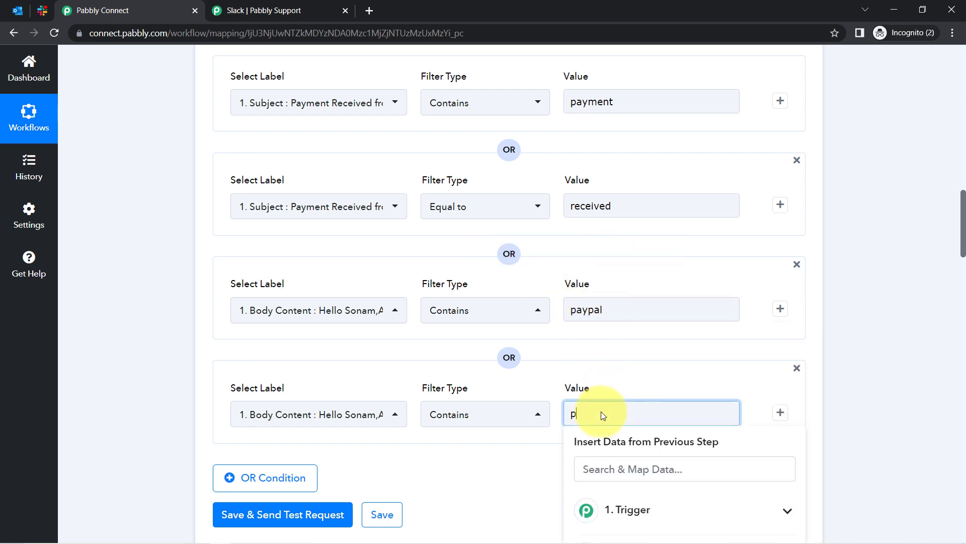
{"action": "type", "text": "aym"}
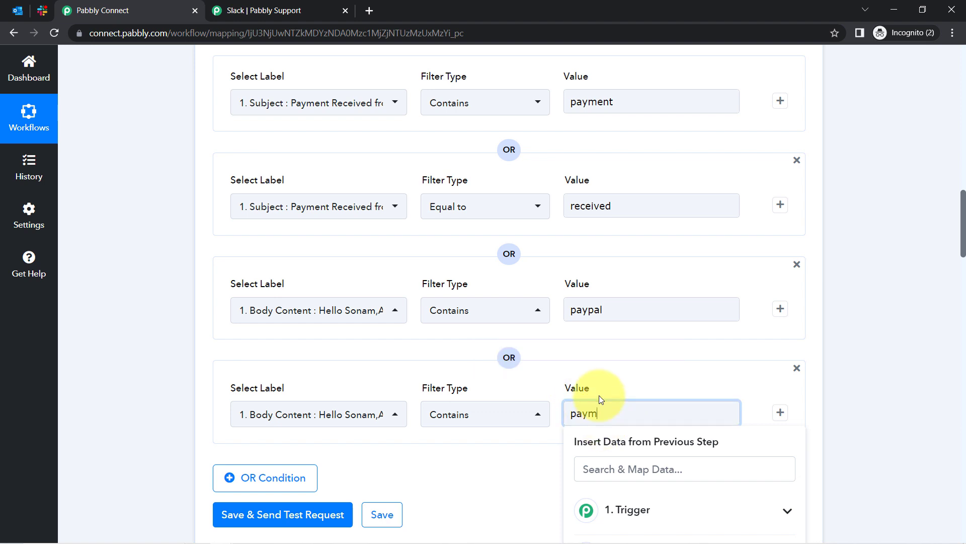
{"action": "type", "text": "ents"}
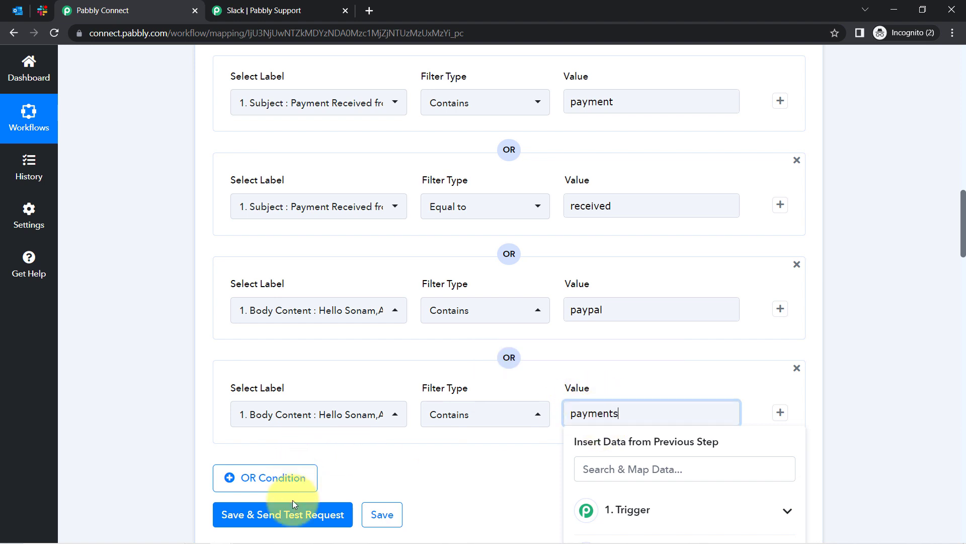
{"action": "left_click", "coordinate": [289, 514]}
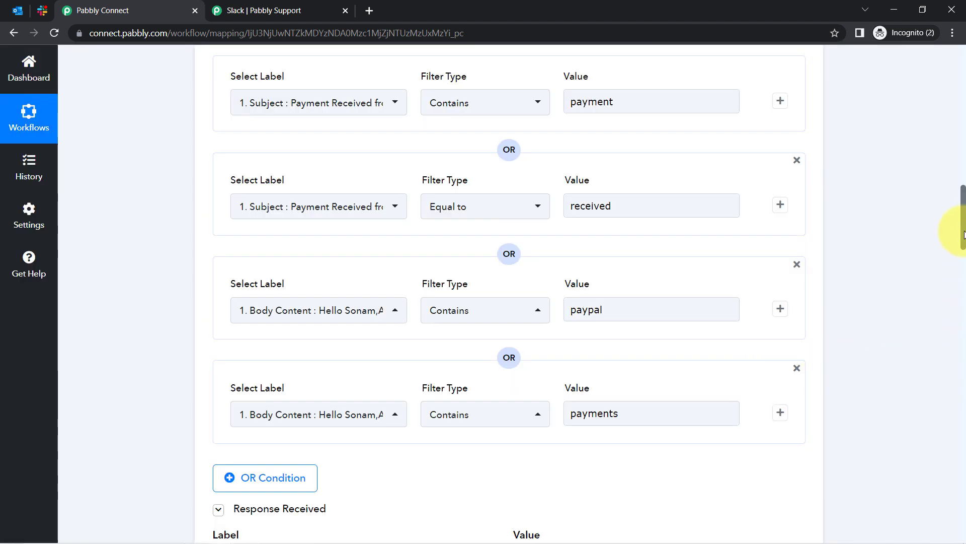
Review the filter's test response and its conditions, and switch to Outlook to check the email in the inbox
{"action": "scroll", "coordinate": [964, 234], "scroll_direction": "down", "scroll_amount": 10}
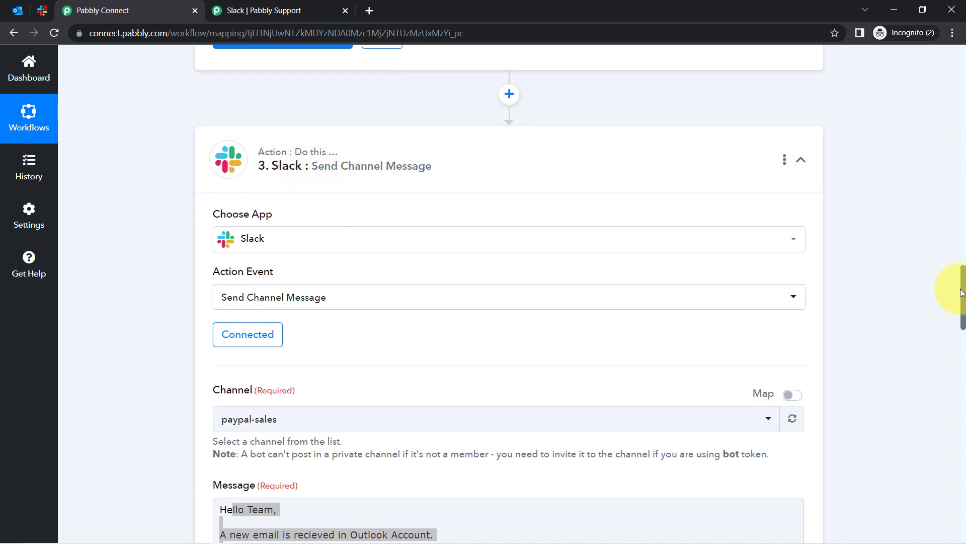
{"action": "left_click_drag", "start_coordinate": [962, 307], "coordinate": [960, 265]}
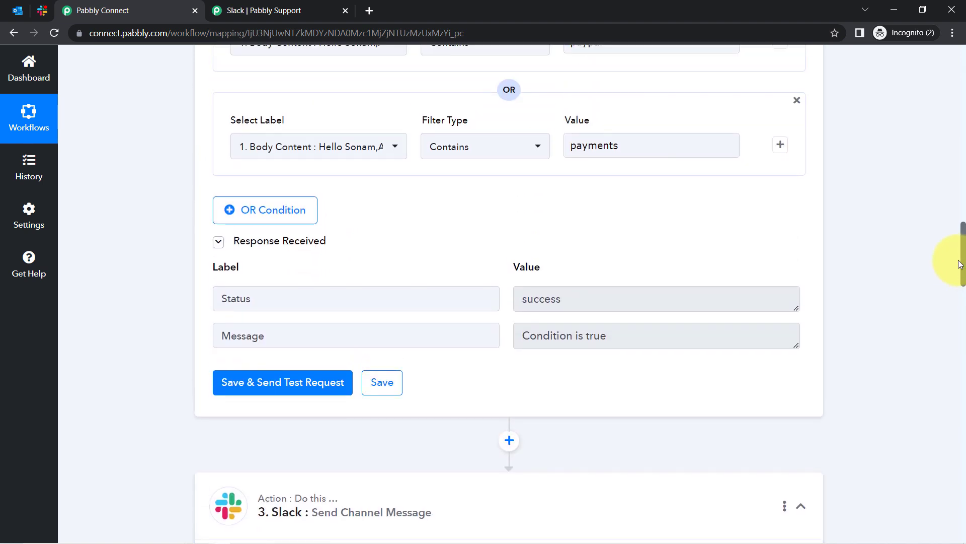
{"action": "scroll", "coordinate": [960, 264], "scroll_direction": "up", "scroll_amount": 5}
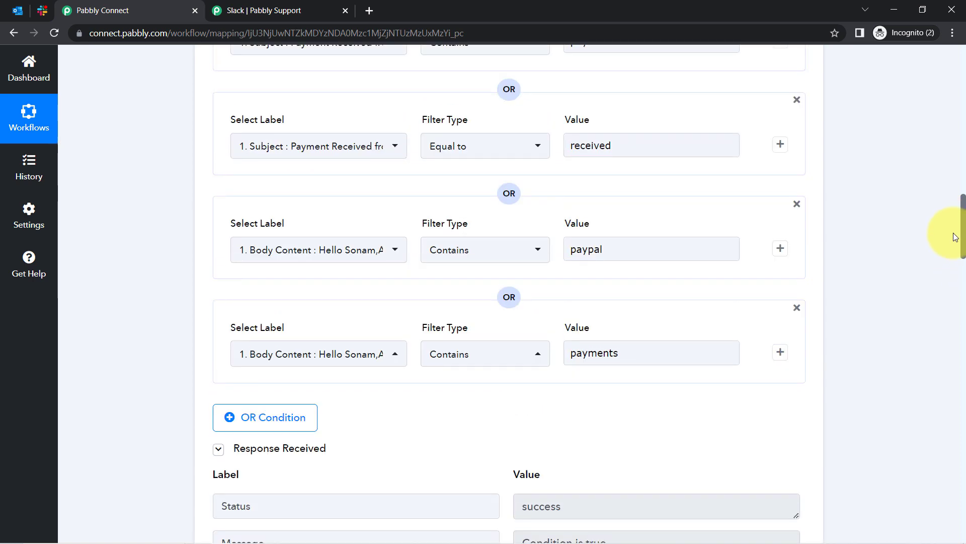
{"action": "left_click", "coordinate": [18, 10]}
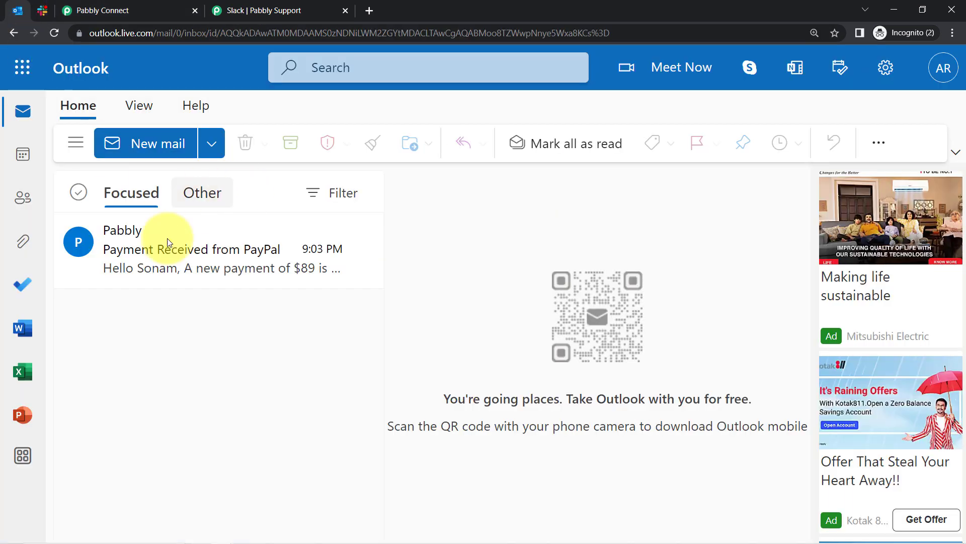
Read the PayPal payment email in Outlook and compare its wording with the filter condition values in Pabbly Connect
{"action": "left_click", "coordinate": [196, 269]}
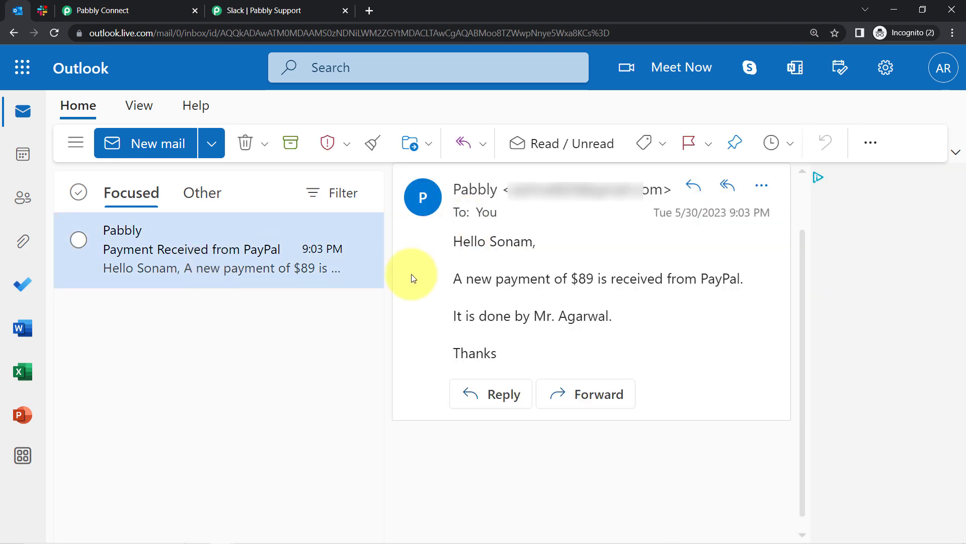
{"action": "double_click", "coordinate": [720, 278]}
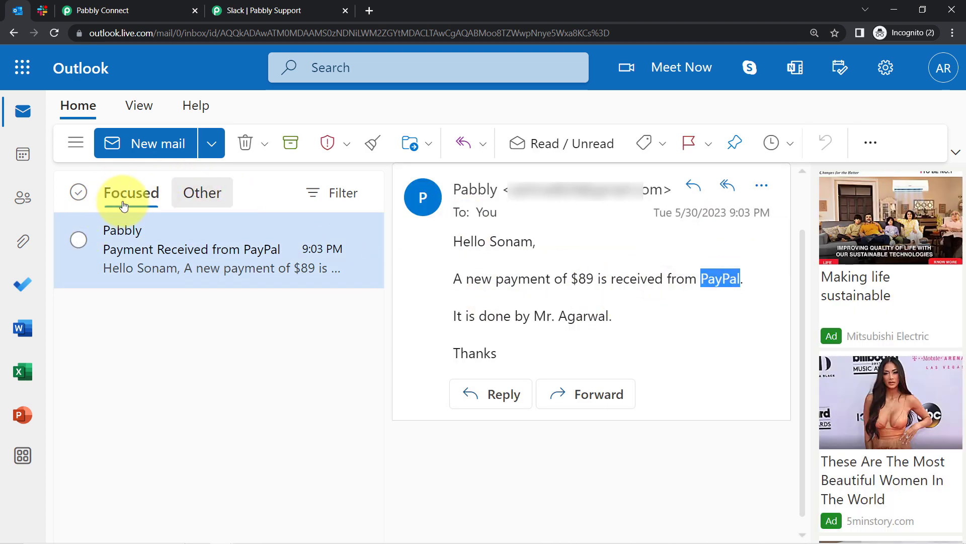
{"action": "left_click", "coordinate": [133, 201]}
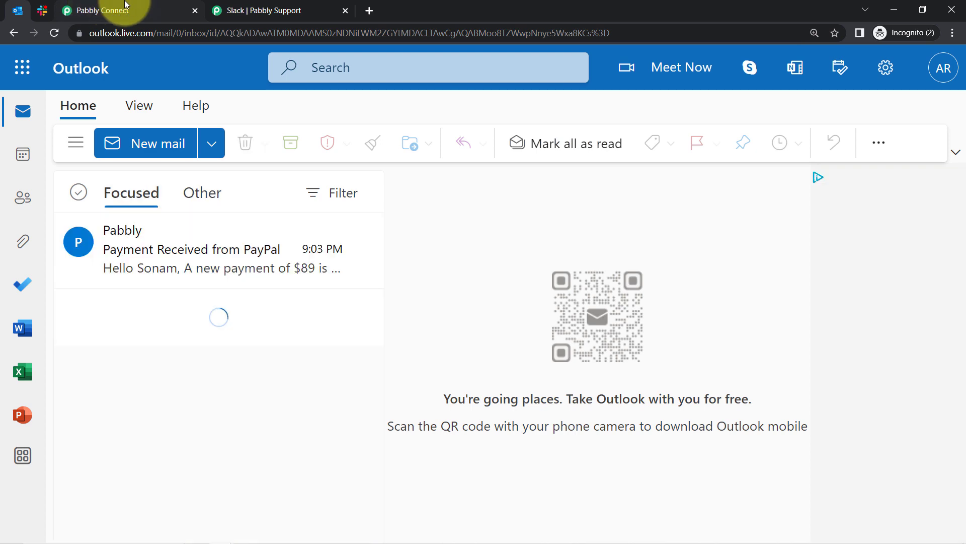
{"action": "left_click", "coordinate": [103, 10]}
{"action": "left_click_drag", "start_coordinate": [604, 72], "coordinate": [538, 212]}
{"action": "left_click_drag", "start_coordinate": [610, 187], "coordinate": [579, 173]}
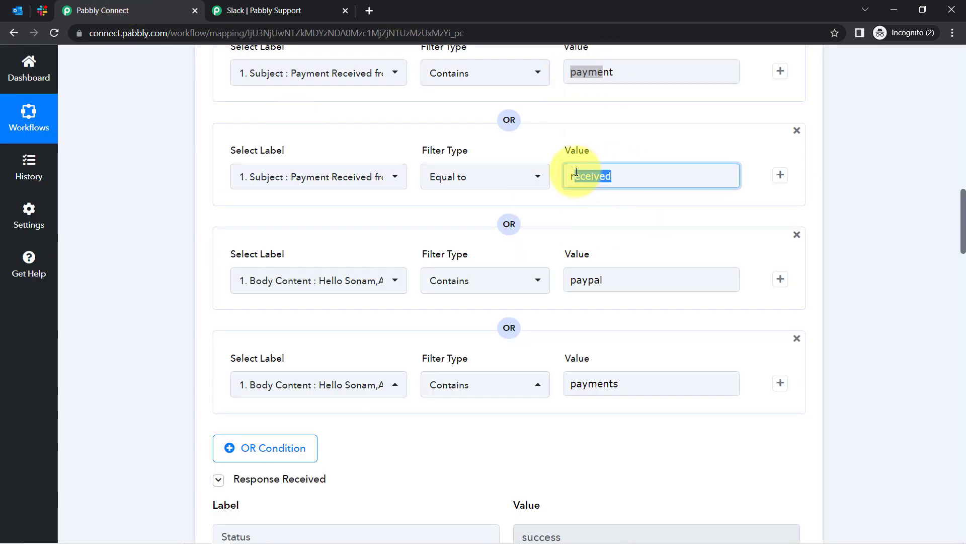
Reopen the Outlook-to-Slack workflow from the dashboard and collapse its Microsoft Office 365 trigger
{"action": "left_click", "coordinate": [30, 281]}
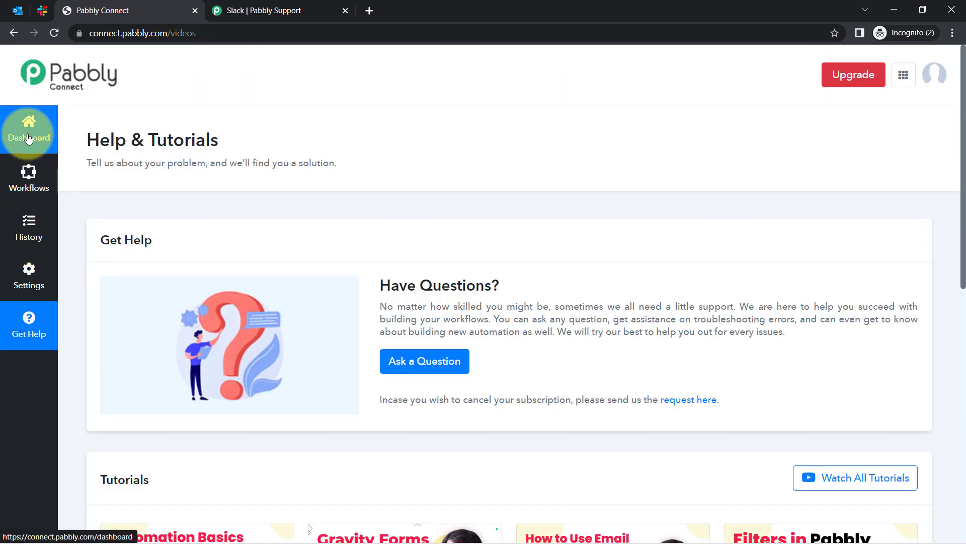
{"action": "left_click", "coordinate": [29, 138]}
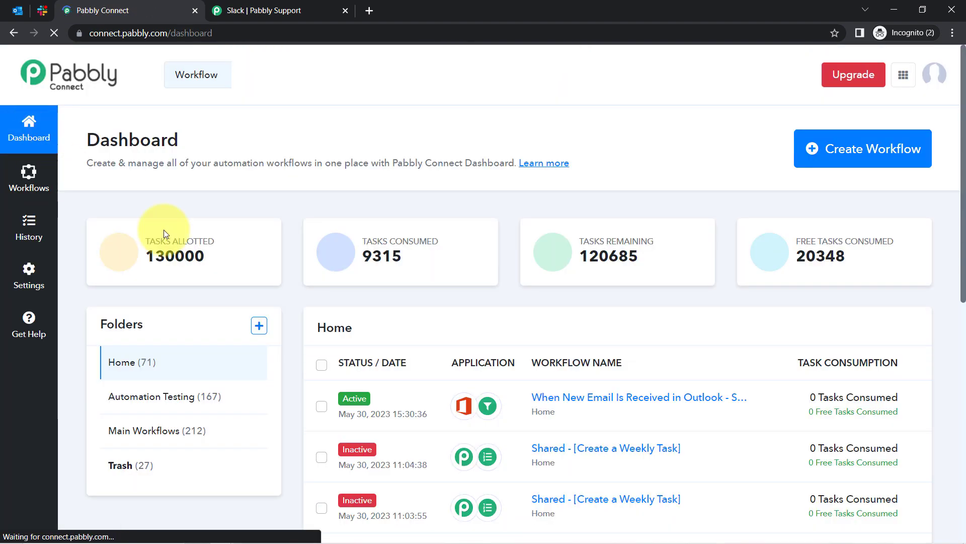
{"action": "left_click", "coordinate": [603, 408]}
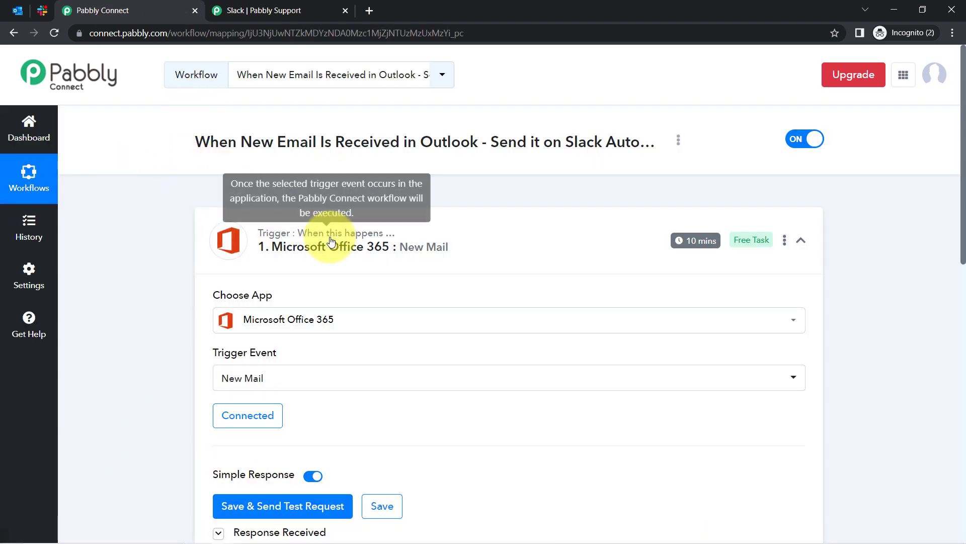
{"action": "left_click", "coordinate": [308, 244]}
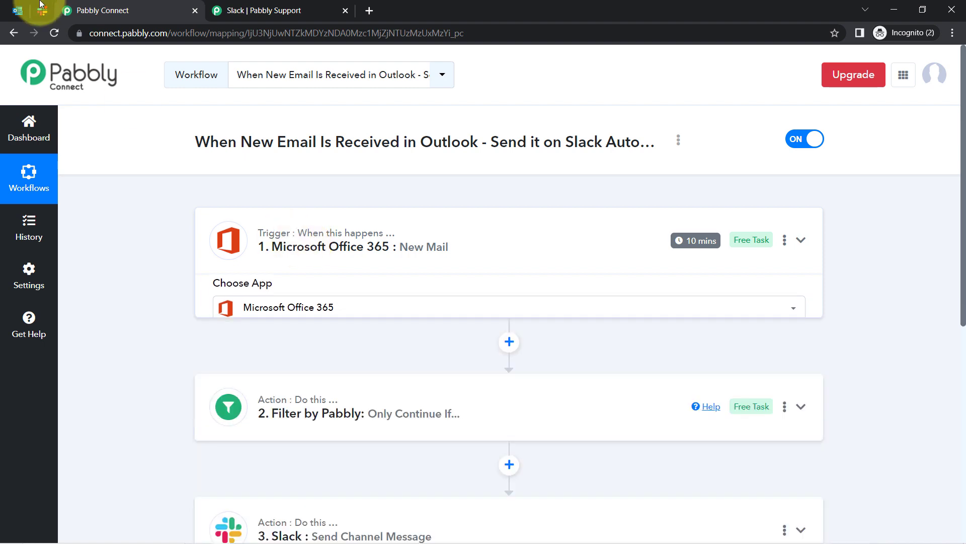
Check the Outlook inbox and the email details posted in Slack's paypal-sales channel, and return to the Pabbly Connect workflow
{"action": "left_click", "coordinate": [18, 10]}
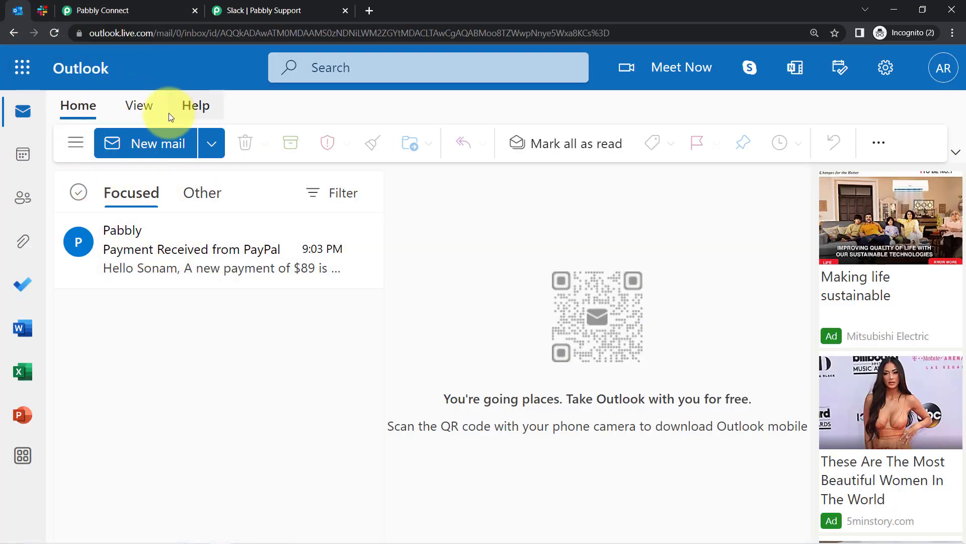
{"action": "left_click", "coordinate": [40, 10]}
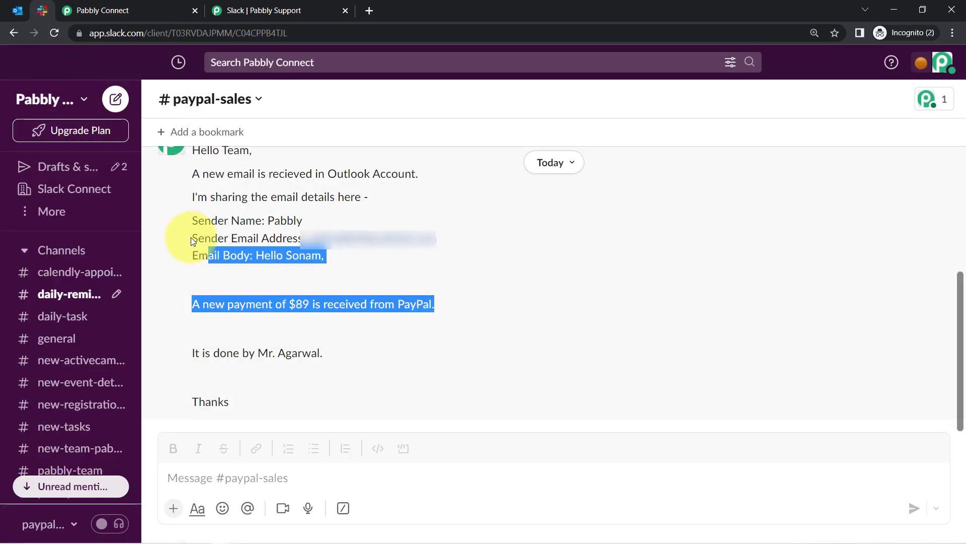
{"action": "left_click", "coordinate": [81, 11]}
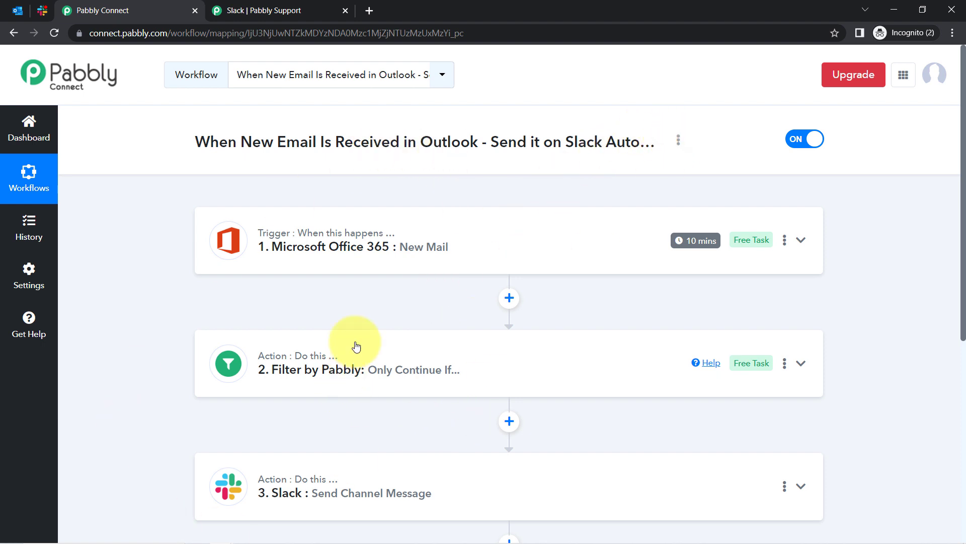
Copy the workflow's share link and close the sharing dialog
{"action": "left_click", "coordinate": [678, 140]}
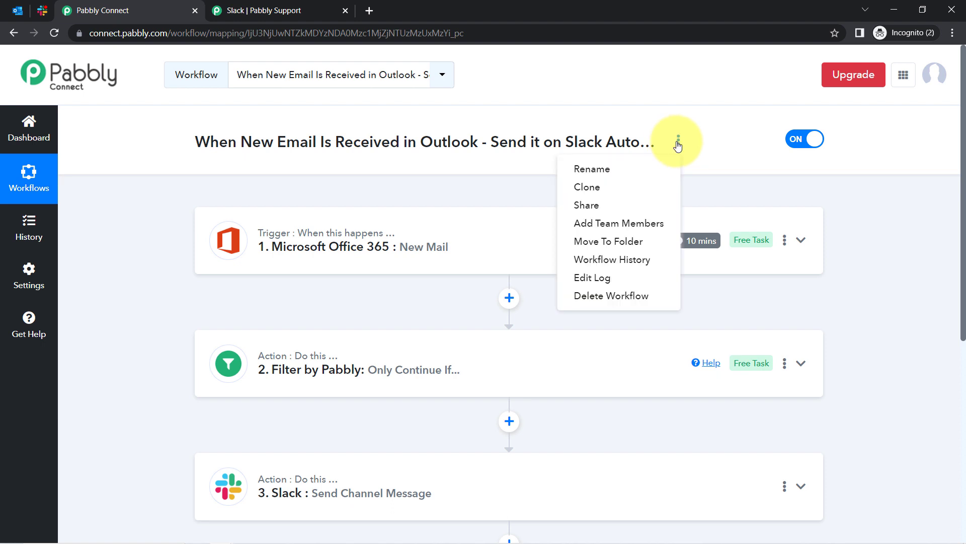
{"action": "left_click", "coordinate": [586, 205]}
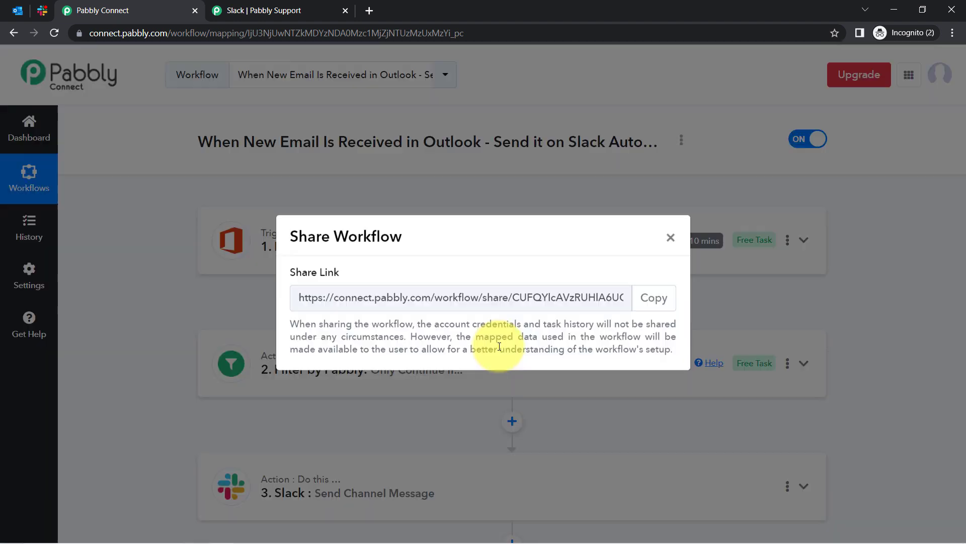
{"action": "left_click", "coordinate": [654, 297]}
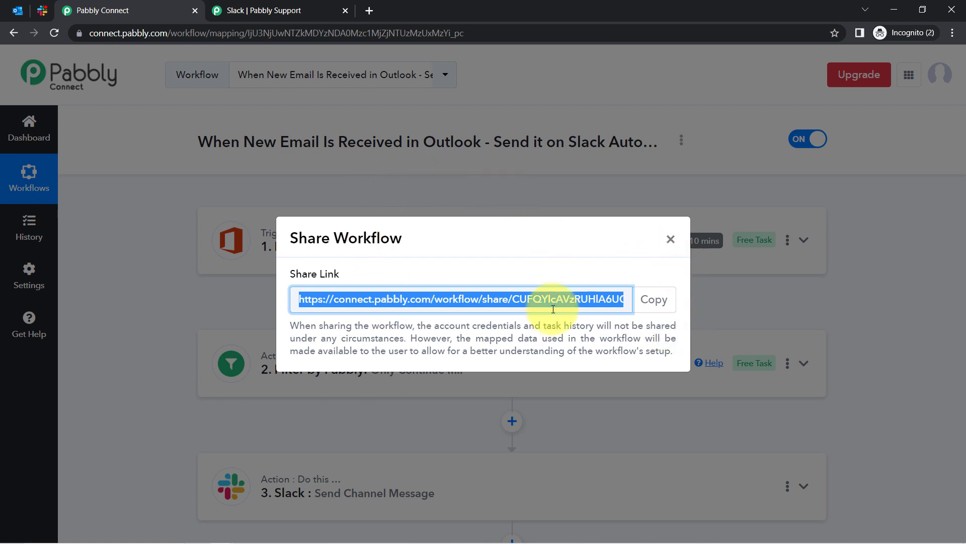
{"action": "left_click", "coordinate": [669, 242]}
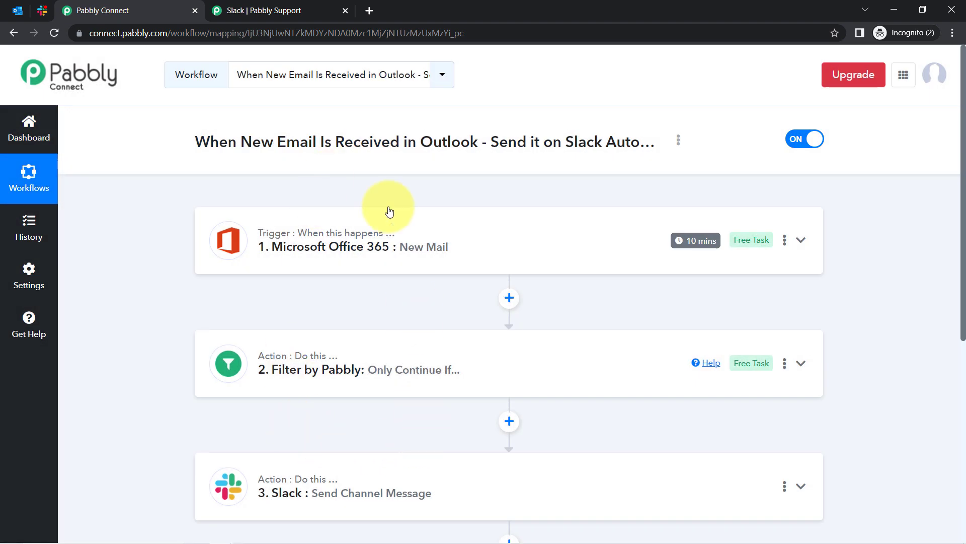